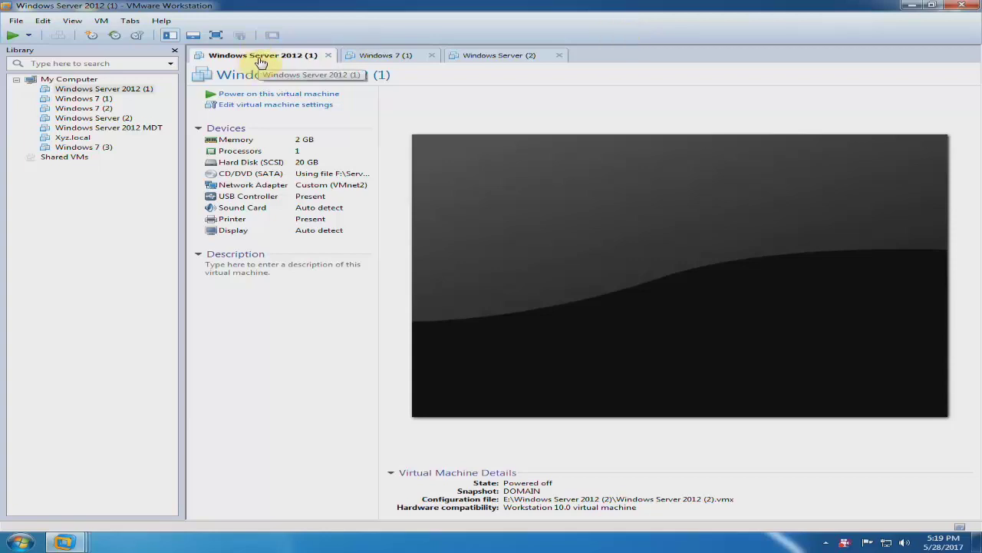
# Revert Windows Server 2012 (1) to its DOMAIN snapshot.
pyautogui.click(487, 60)
pyautogui.click(295, 63)
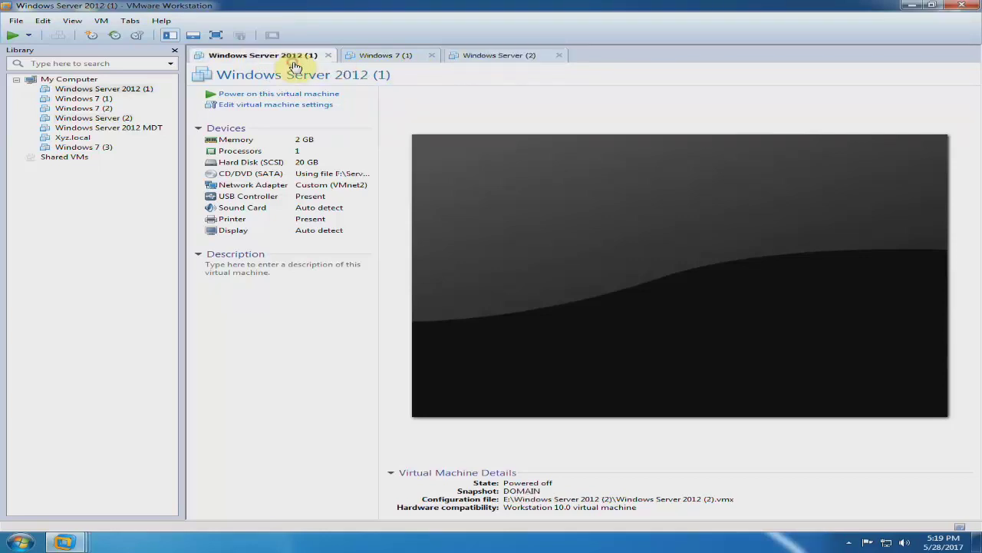
pyautogui.click(366, 57)
pyautogui.click(261, 56)
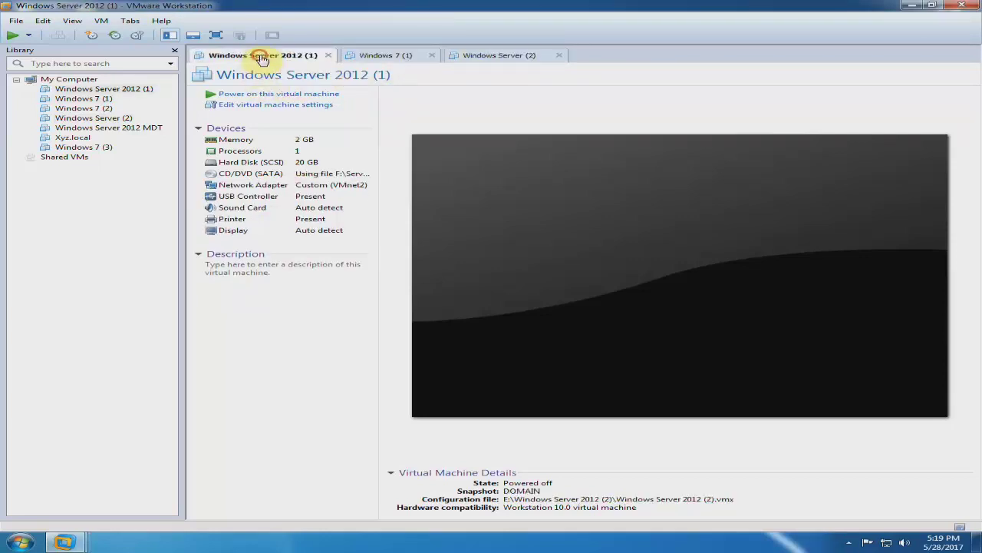
pyautogui.click(101, 21)
pyautogui.moveTo(153, 103)
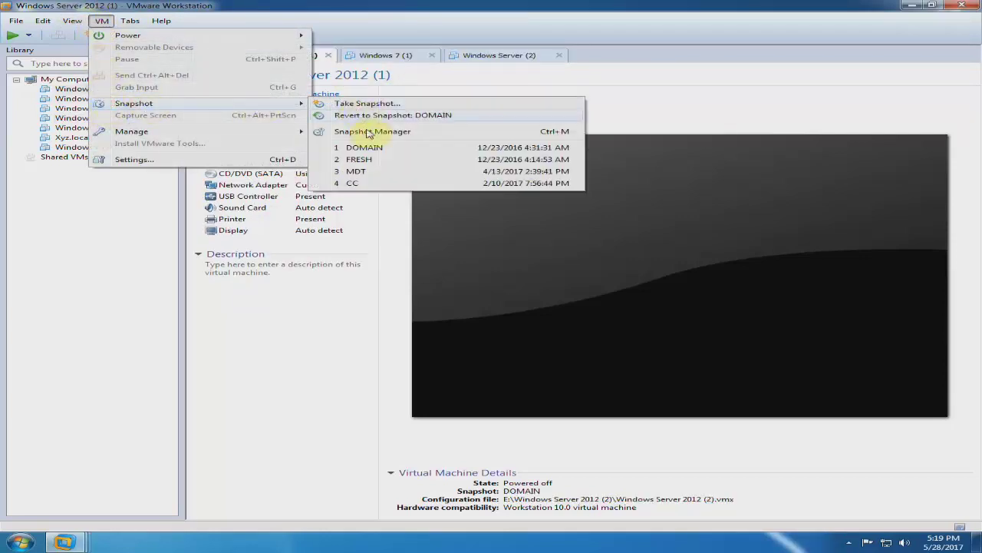
pyautogui.click(370, 148)
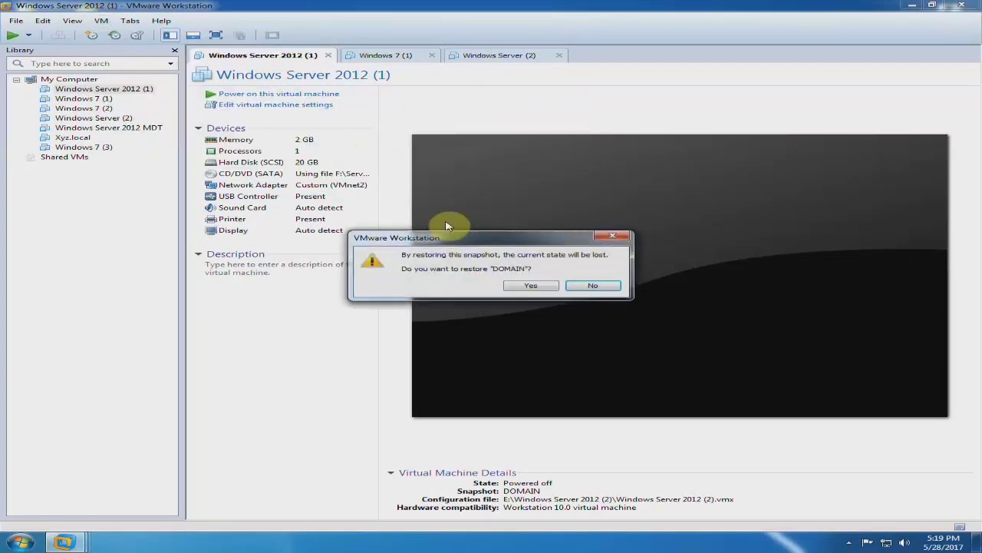
pyautogui.click(508, 286)
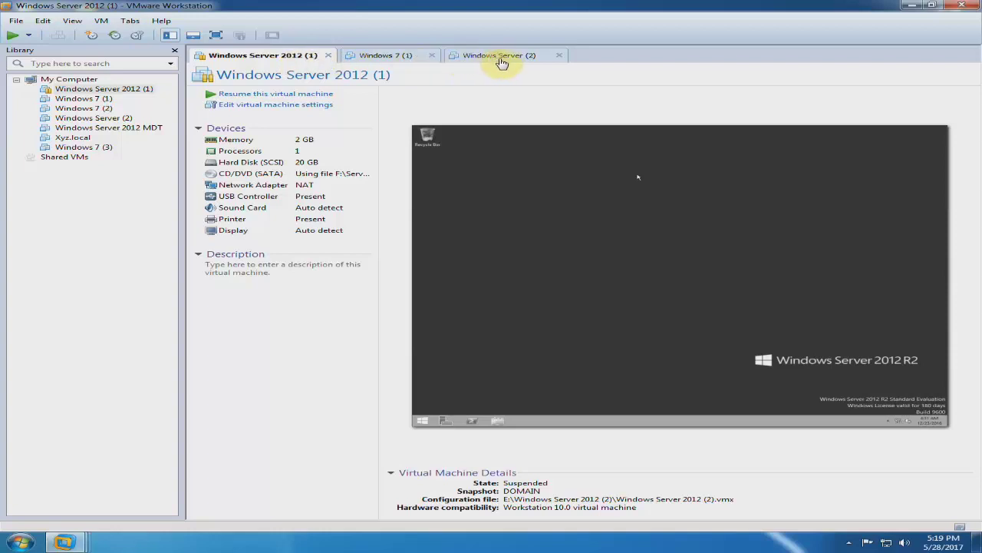
# Revert Windows Server (2) to its Fresh snapshot.
pyautogui.click(501, 55)
pyautogui.click(101, 21)
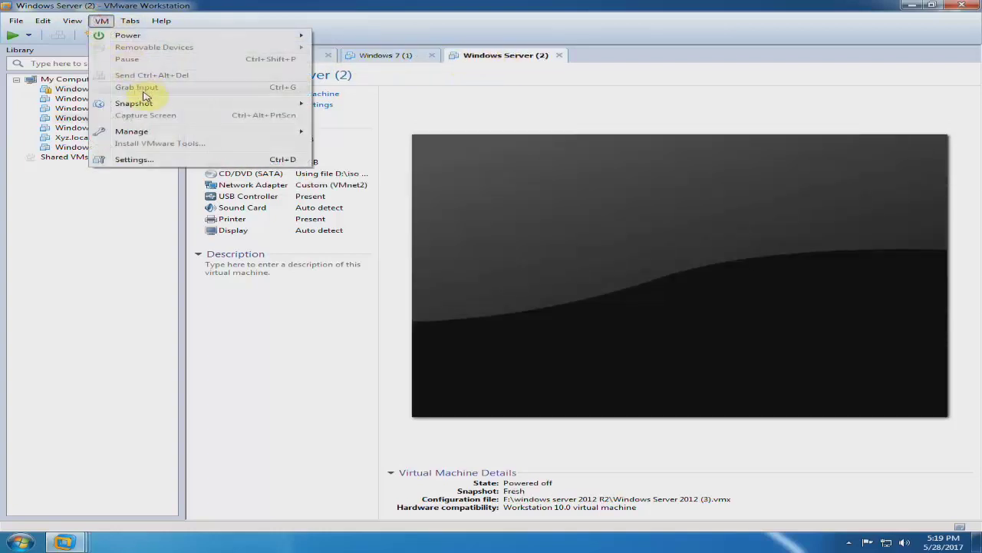
pyautogui.moveTo(164, 103)
pyautogui.click(369, 149)
pyautogui.click(523, 288)
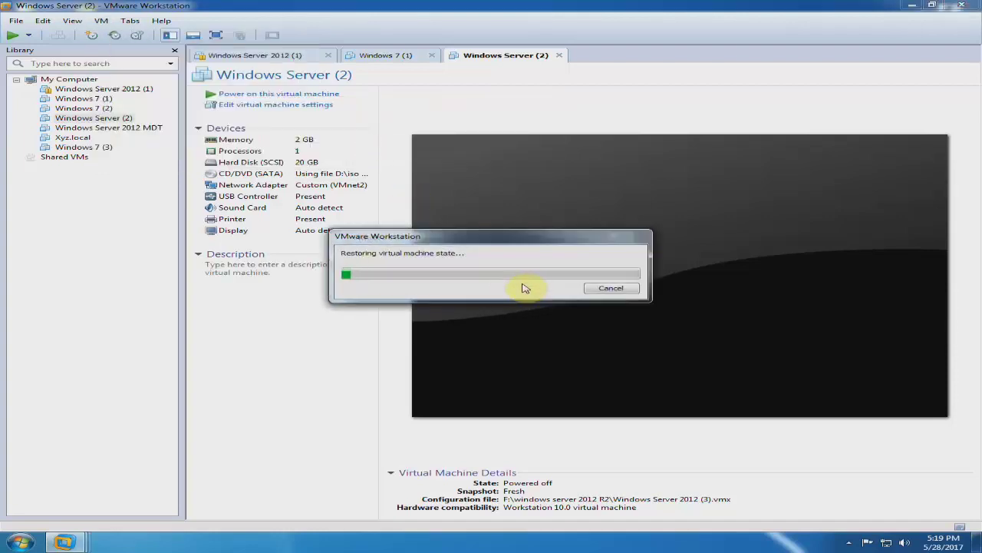
pyautogui.moveTo(526, 235); pyautogui.dragTo(553, 165)
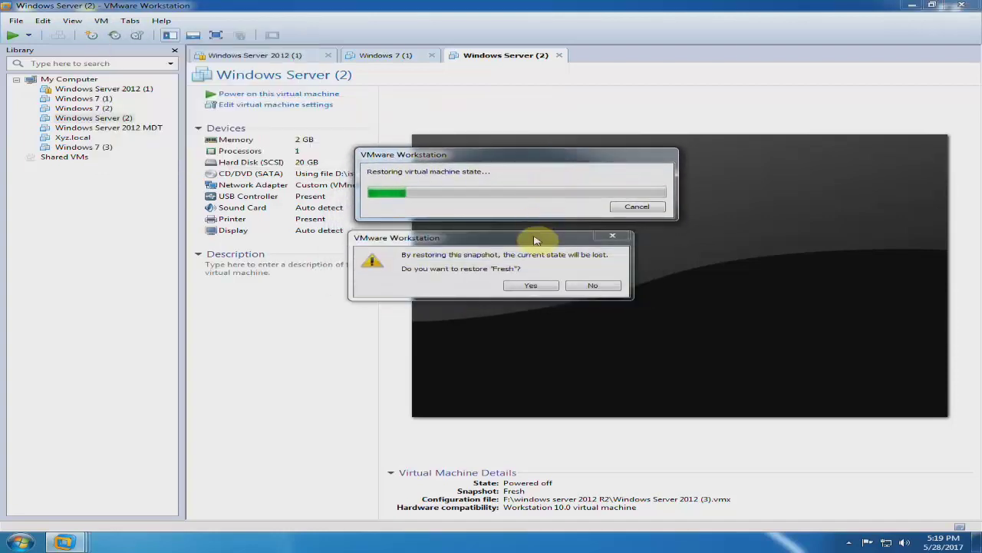
# Return to Windows Server 2012 (1) and allow retrying the missing drive connection at power on.
pyautogui.click(396, 60)
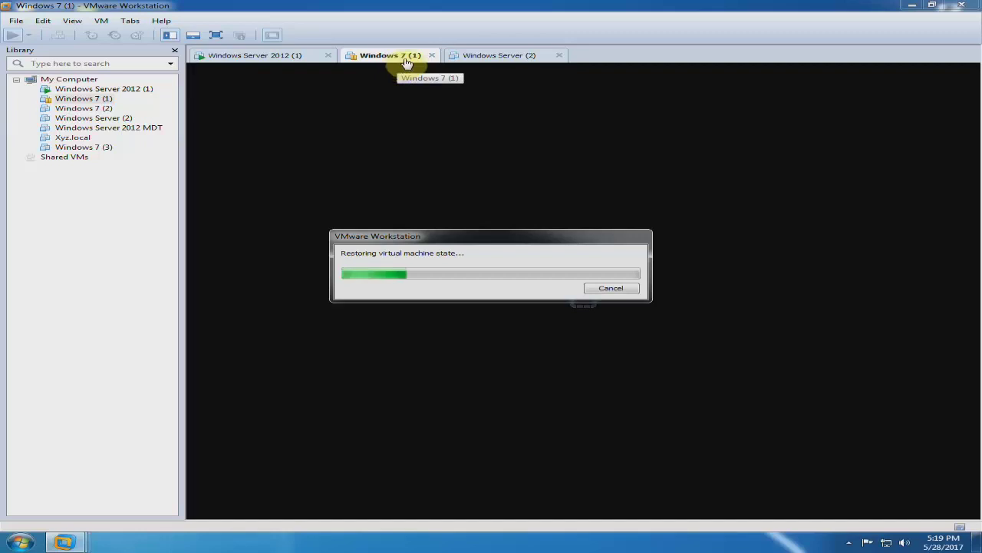
pyautogui.click(285, 59)
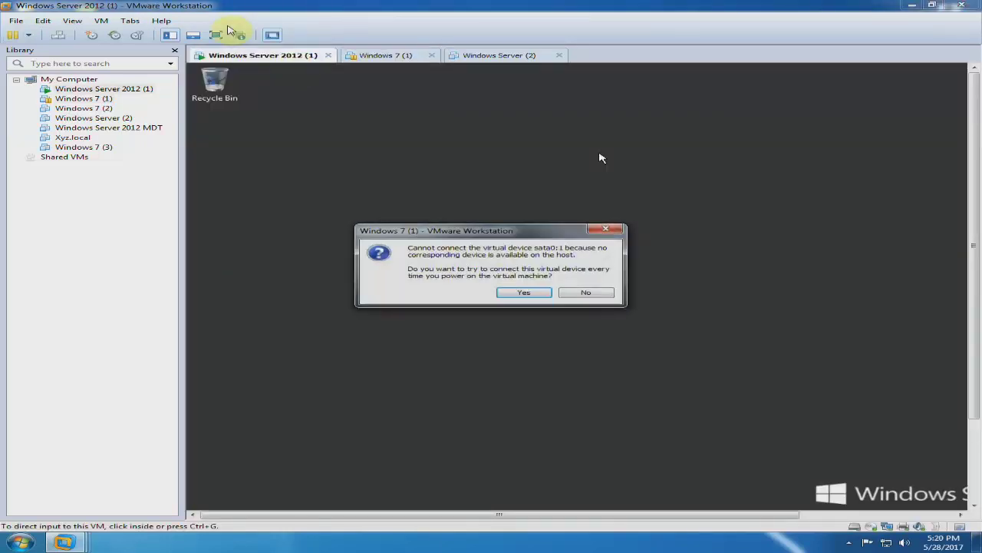
pyautogui.click(521, 290)
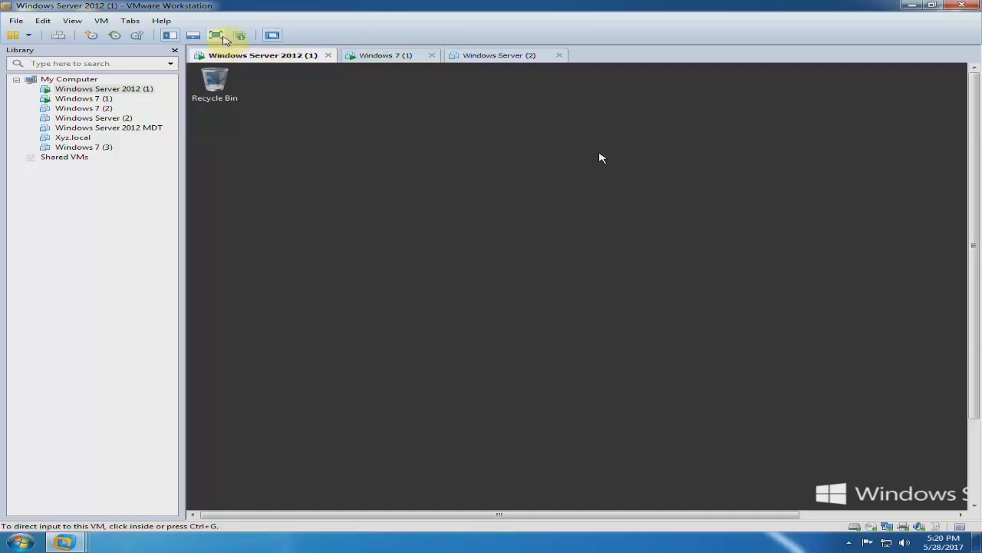
# In full screen, open the Ethernet0 connection's properties from Network and Sharing Center.
pyautogui.click(219, 36)
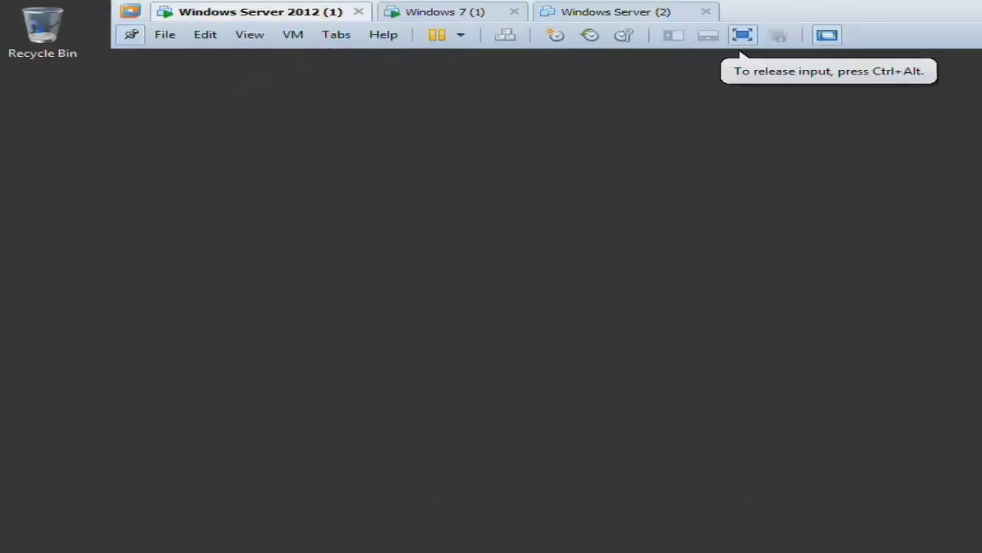
pyautogui.rightClick(891, 542)
pyautogui.click(873, 531)
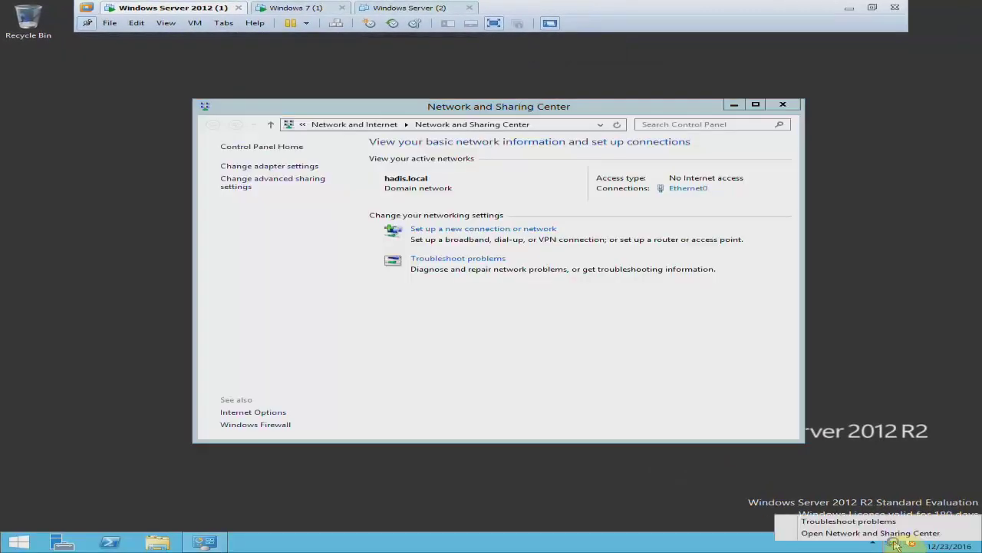
pyautogui.click(300, 167)
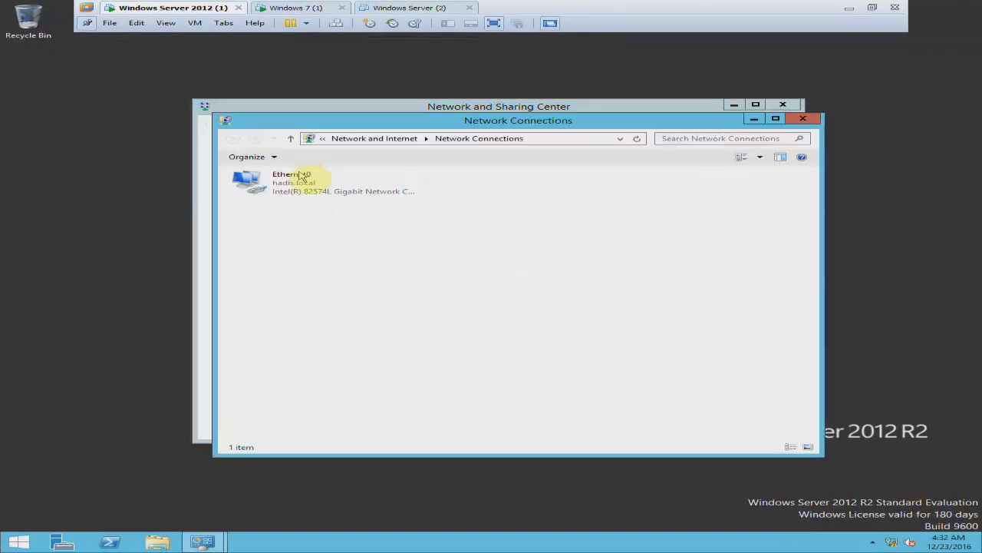
pyautogui.click(302, 177)
pyautogui.rightClick(305, 185)
pyautogui.click(374, 281)
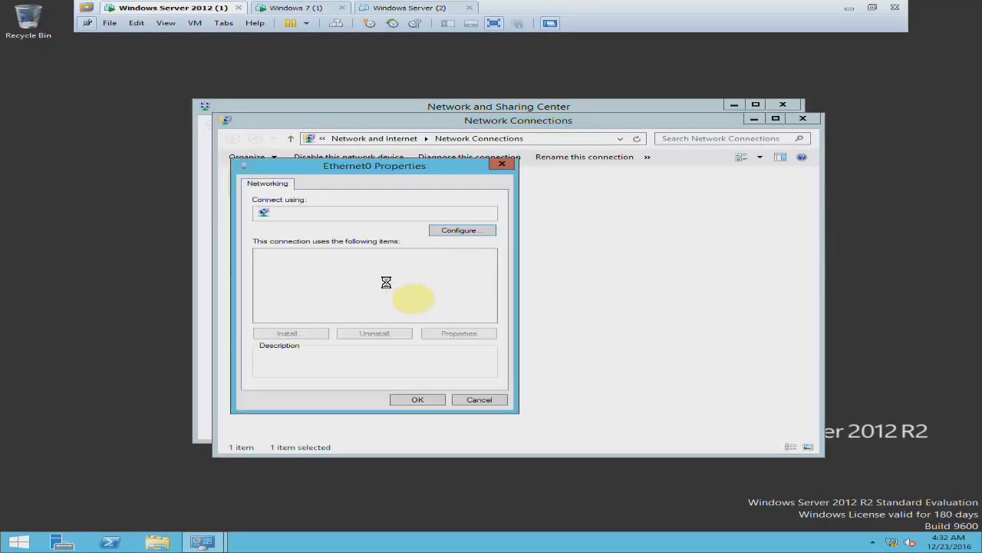
# Set Ethernet0's IPv4 preferred DNS server to 10.0.0.10 and save the settings.
pyautogui.doubleClick(409, 314)
pyautogui.doubleClick(505, 298)
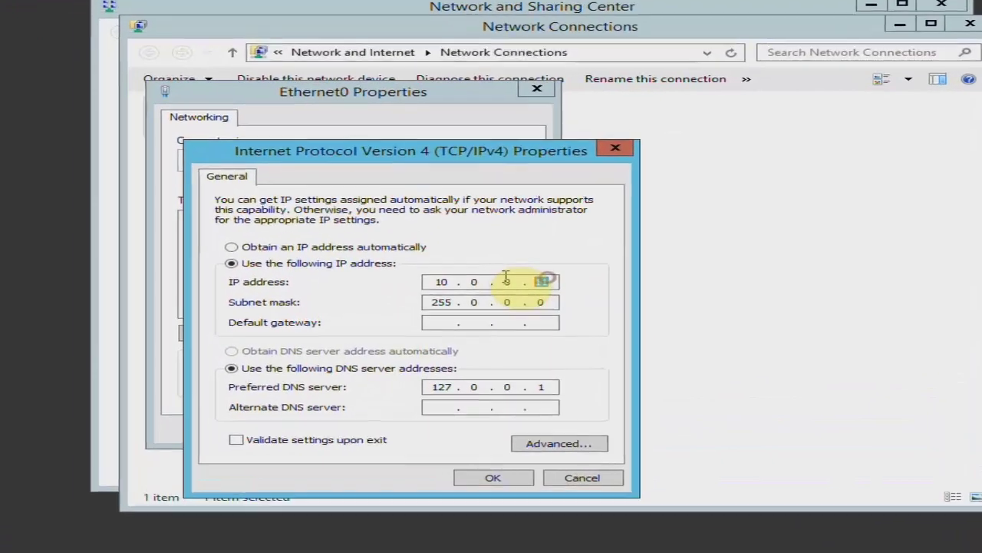
pyautogui.click(560, 393)
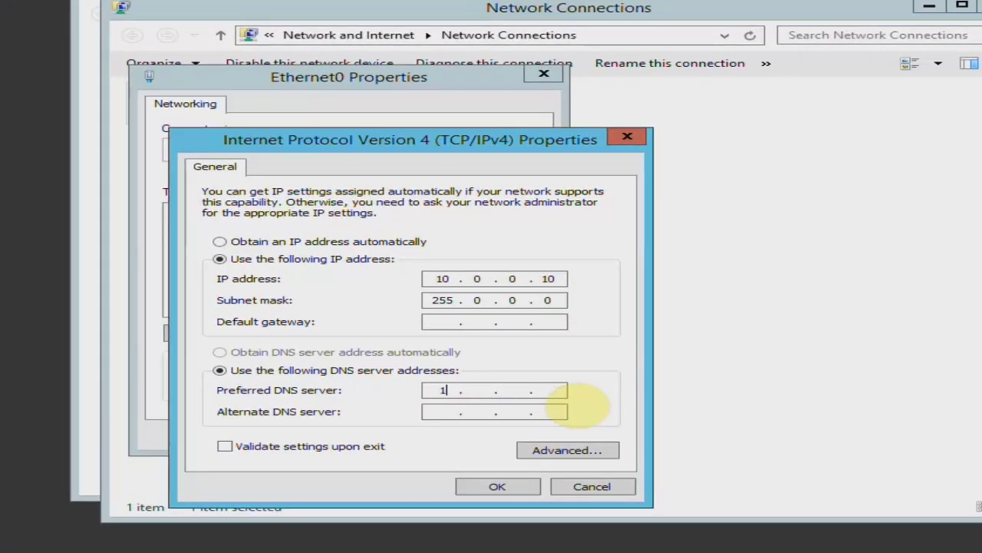
pyautogui.write('10.0.0.10')
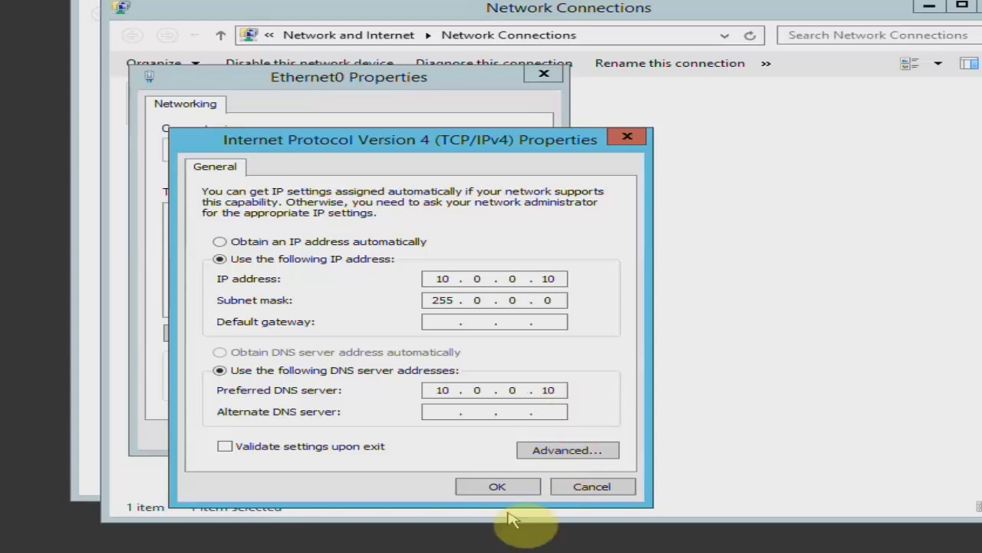
pyautogui.click(502, 487)
pyautogui.click(415, 434)
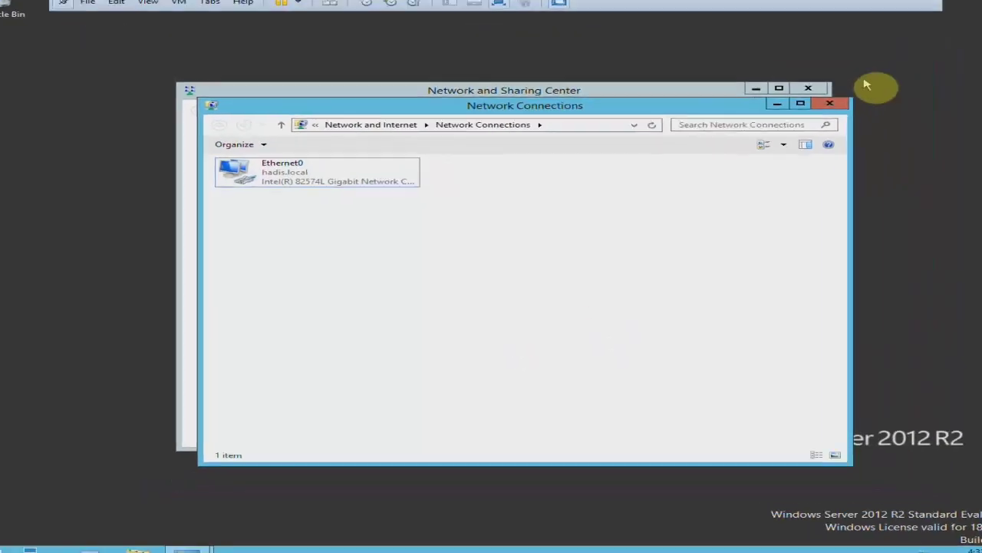
pyautogui.click(807, 119)
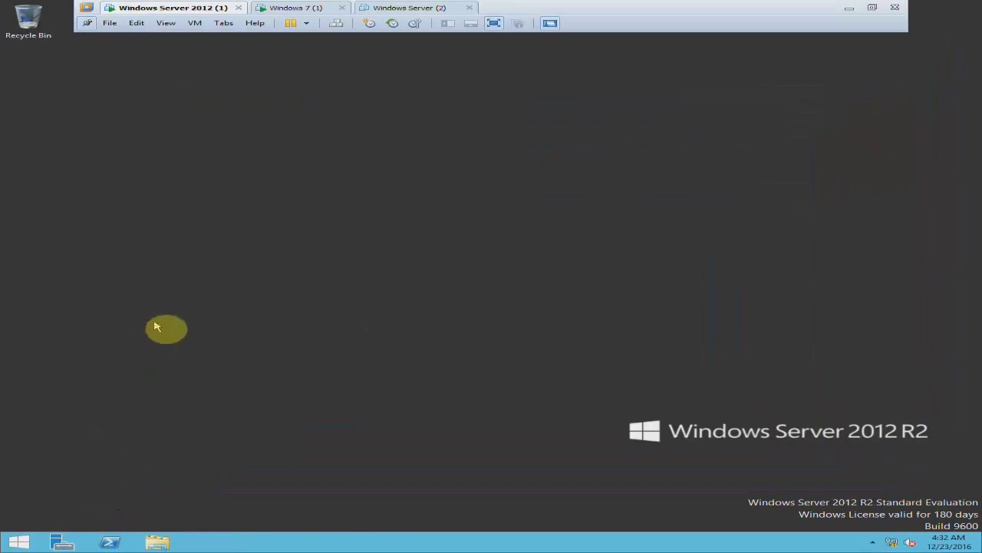
pyautogui.click(278, 149)
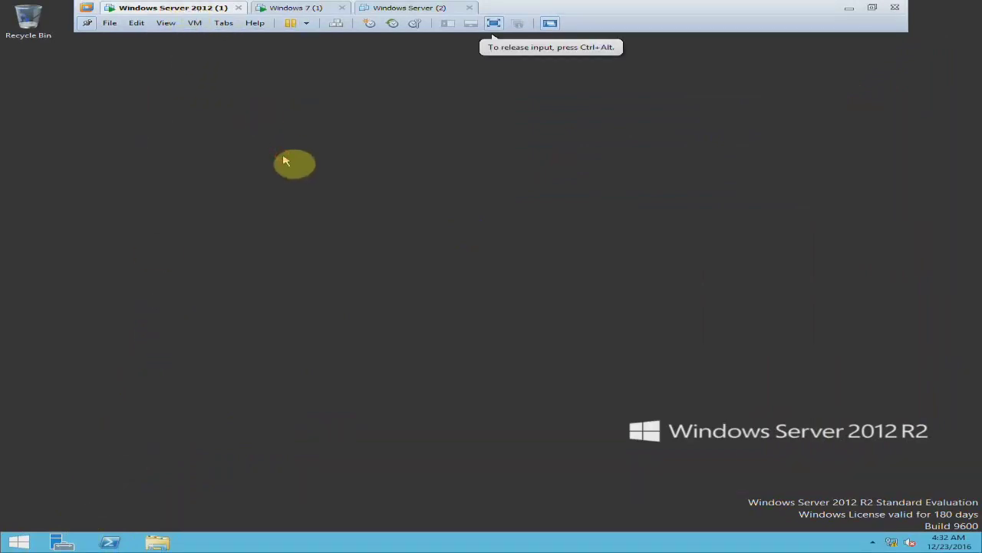
# Connect Windows Server 2012 (1)'s network adapter to the custom network VMnet2.
pyautogui.click(79, 546)
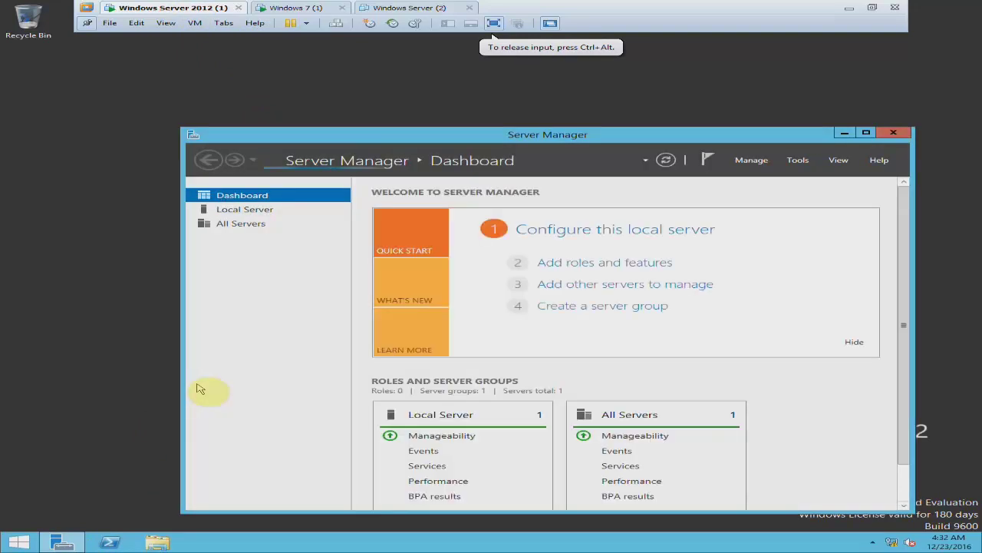
pyautogui.click(310, 8)
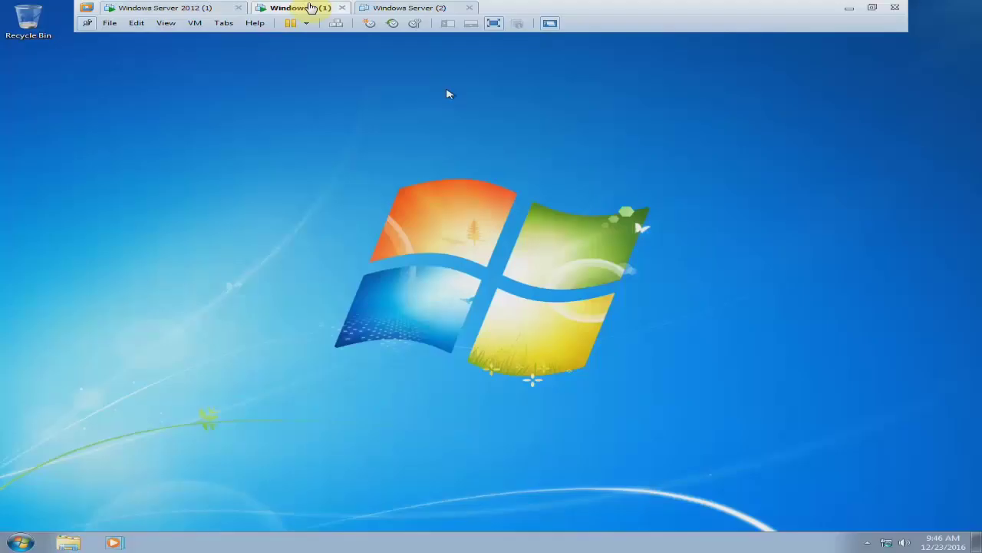
pyautogui.click(192, 8)
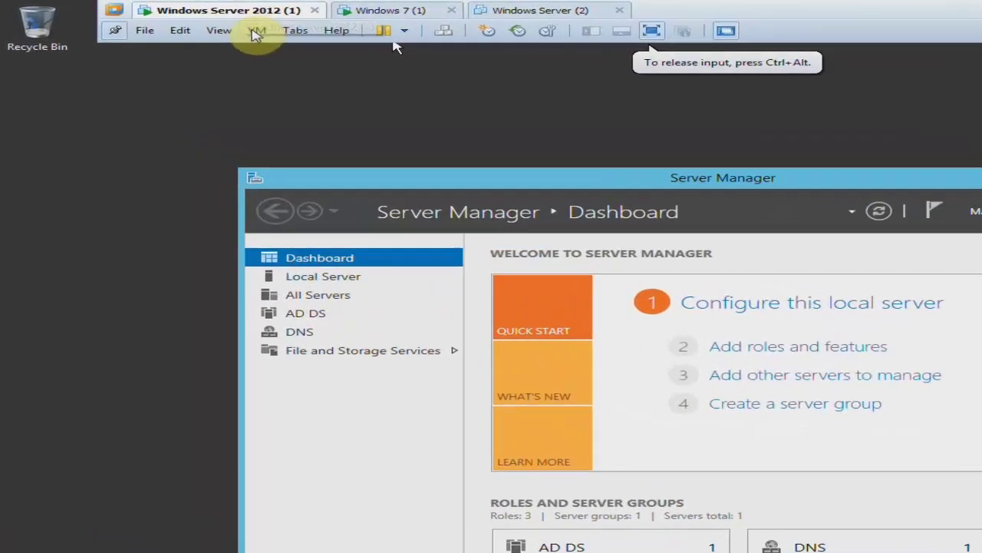
pyautogui.click(195, 22)
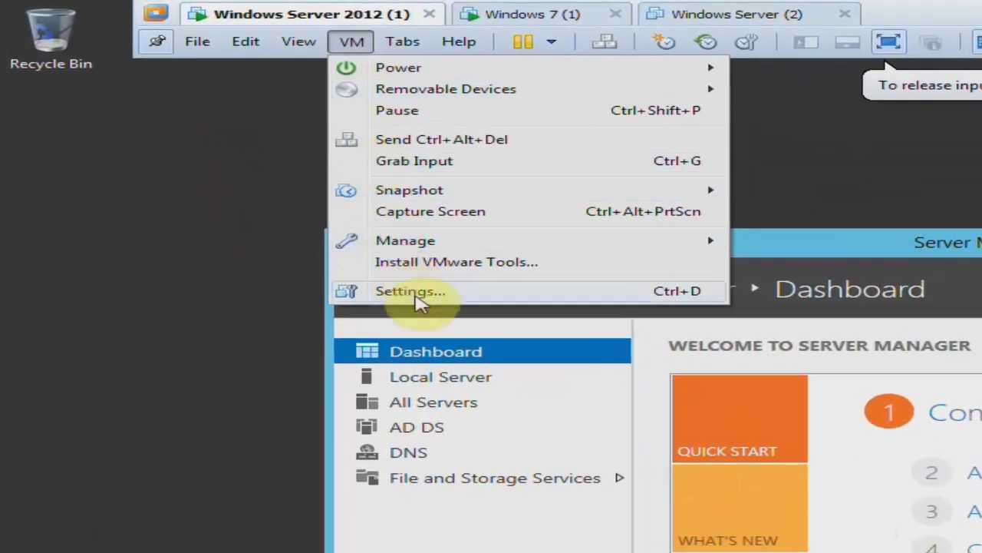
pyautogui.click(494, 300)
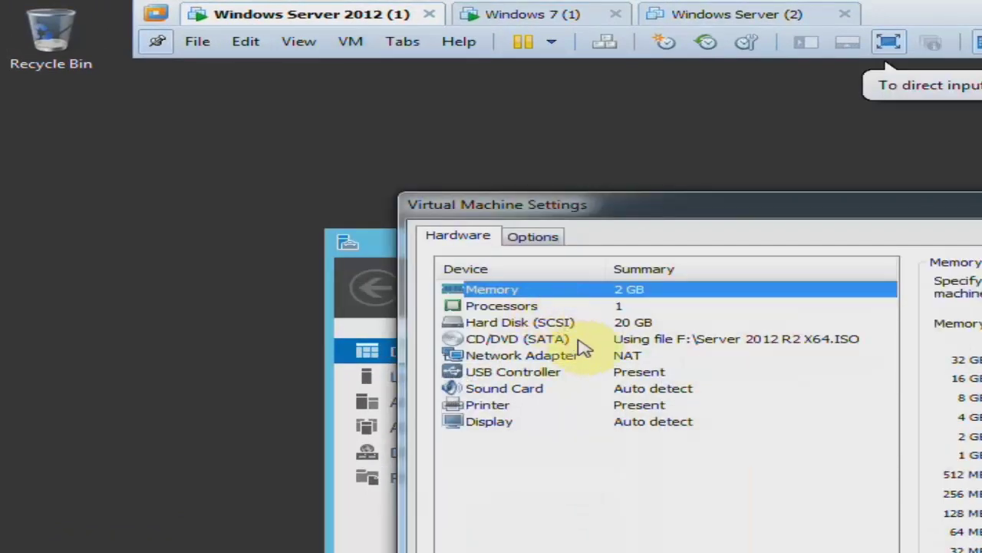
pyautogui.click(585, 348)
pyautogui.click(946, 437)
pyautogui.click(981, 459)
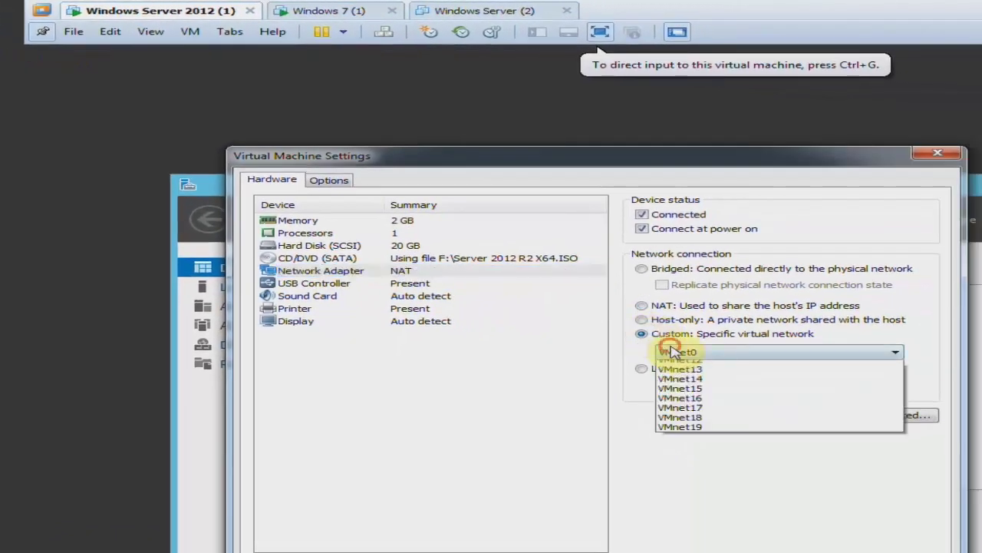
pyautogui.click(709, 382)
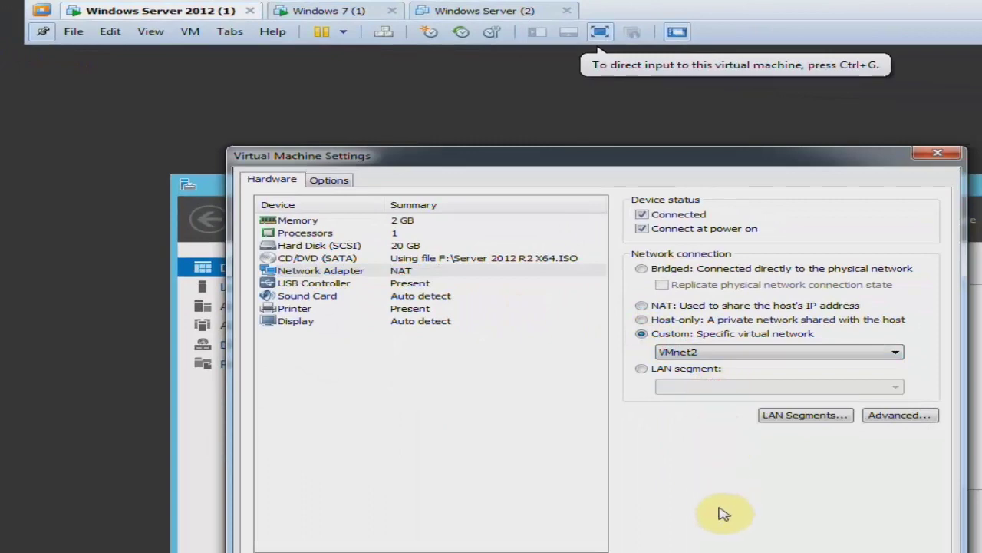
pyautogui.click(748, 552)
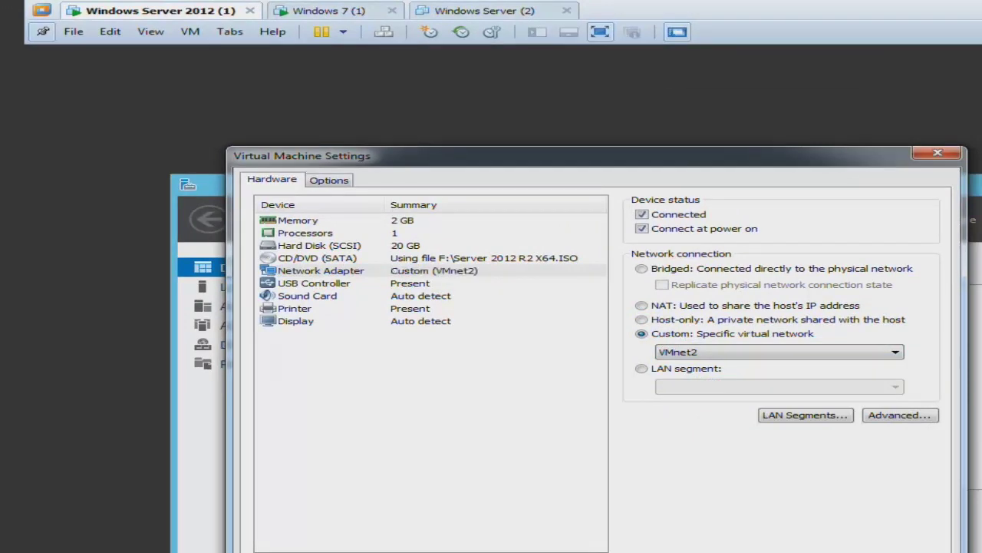
# Connect the Windows 7 (1) machine's network adapter to VMnet2.
pyautogui.click(281, 13)
pyautogui.click(192, 32)
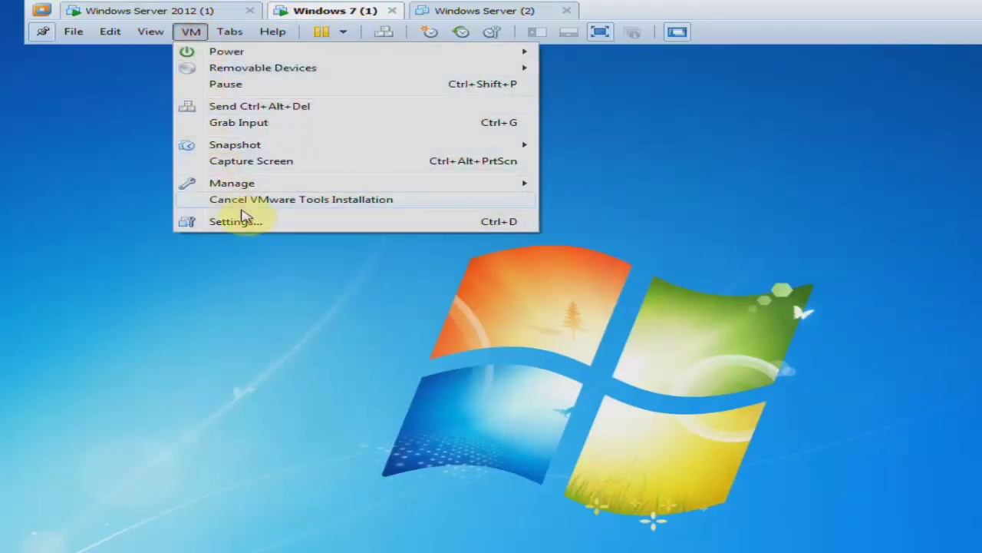
pyautogui.click(244, 222)
pyautogui.click(338, 283)
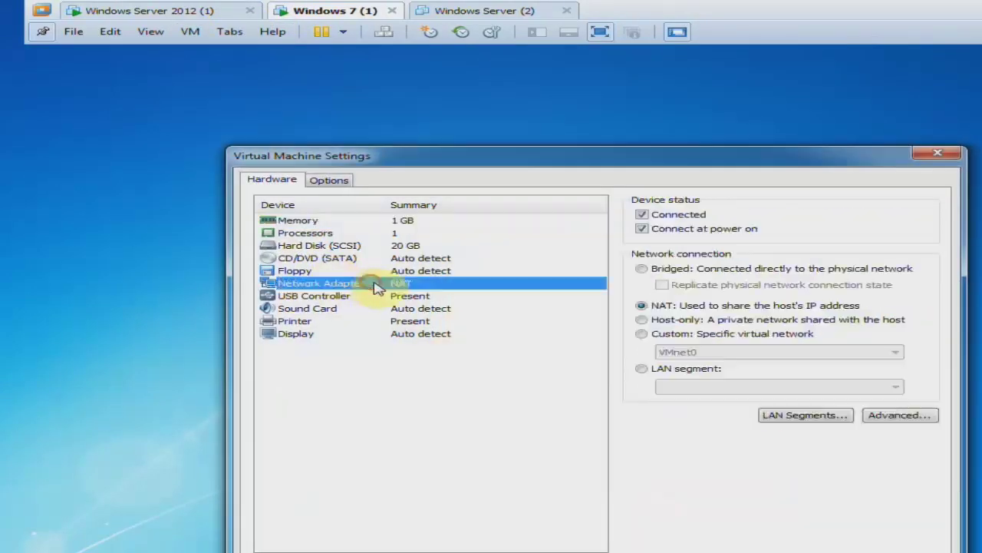
pyautogui.click(641, 333)
pyautogui.click(691, 351)
pyautogui.click(687, 384)
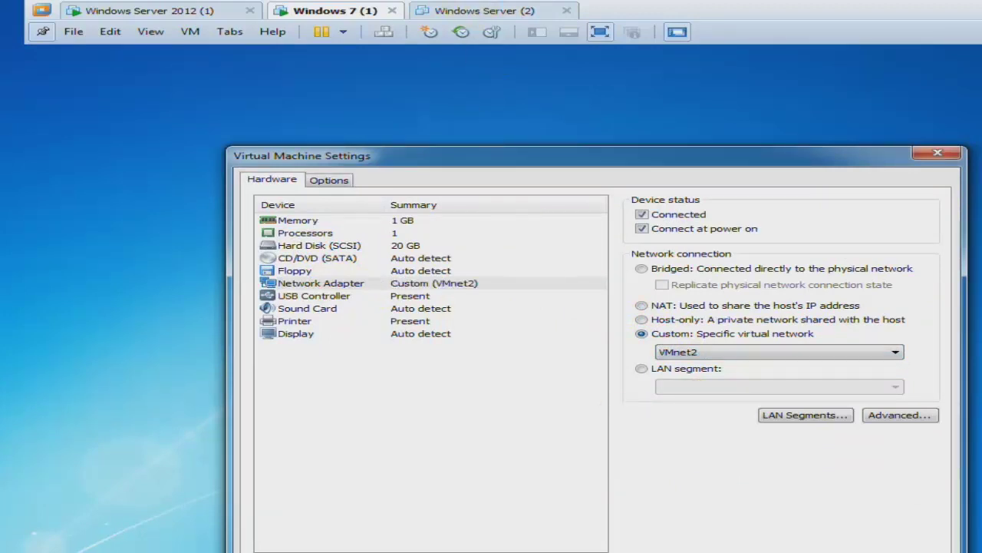
pyautogui.press('Return')
# Connect Windows Server (2)'s network adapter to VMnet2 and power the machine on.
pyautogui.click(461, 9)
pyautogui.click(192, 32)
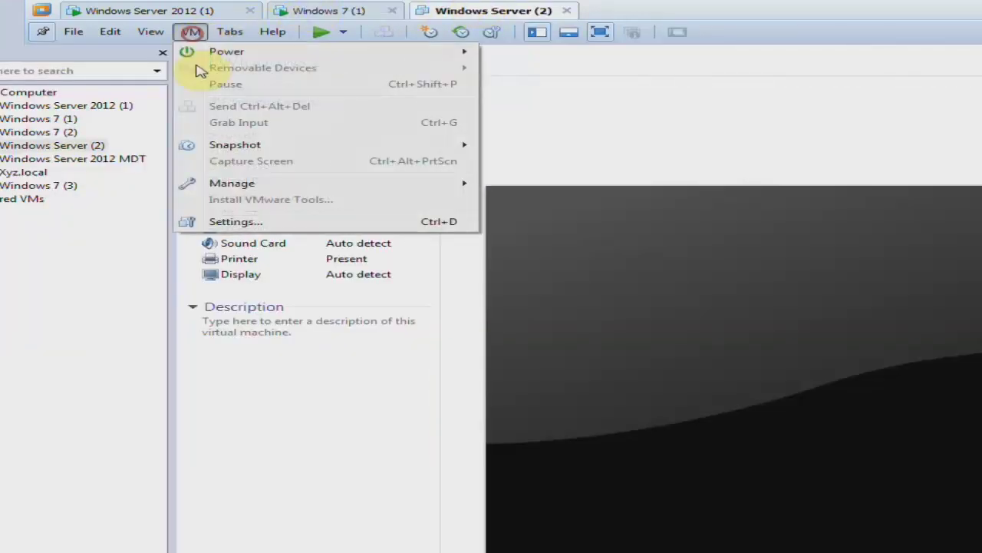
pyautogui.click(214, 221)
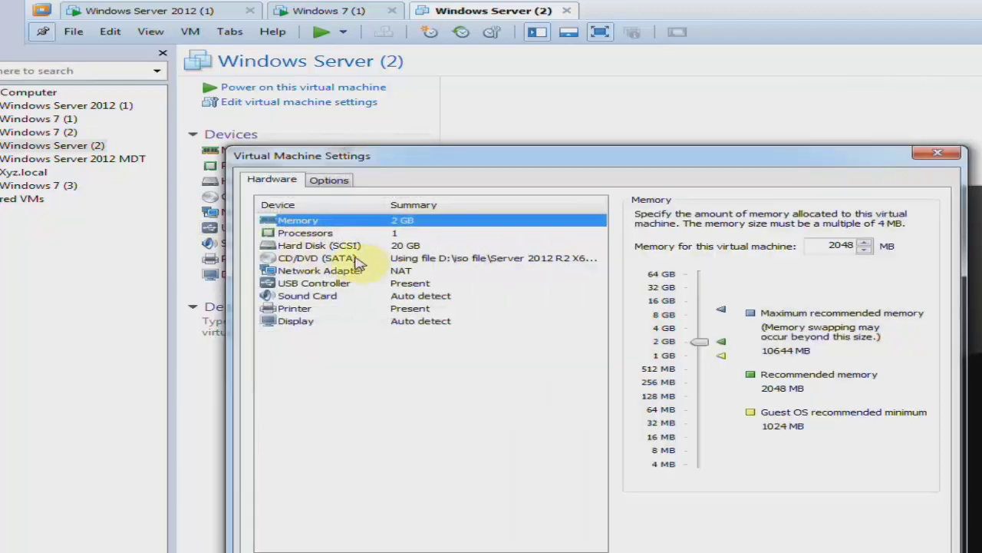
pyautogui.click(353, 271)
pyautogui.click(642, 334)
pyautogui.click(676, 352)
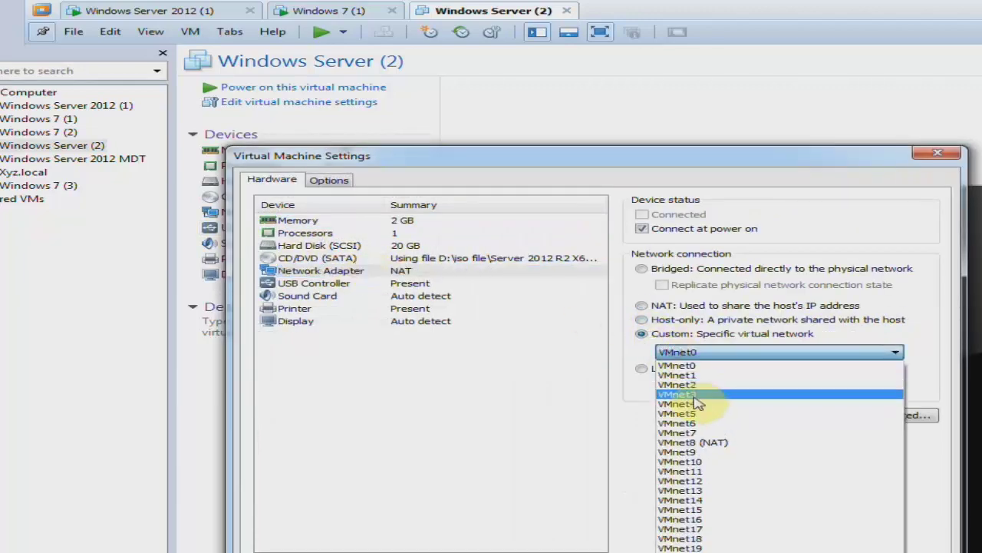
pyautogui.click(677, 384)
pyautogui.press('Return')
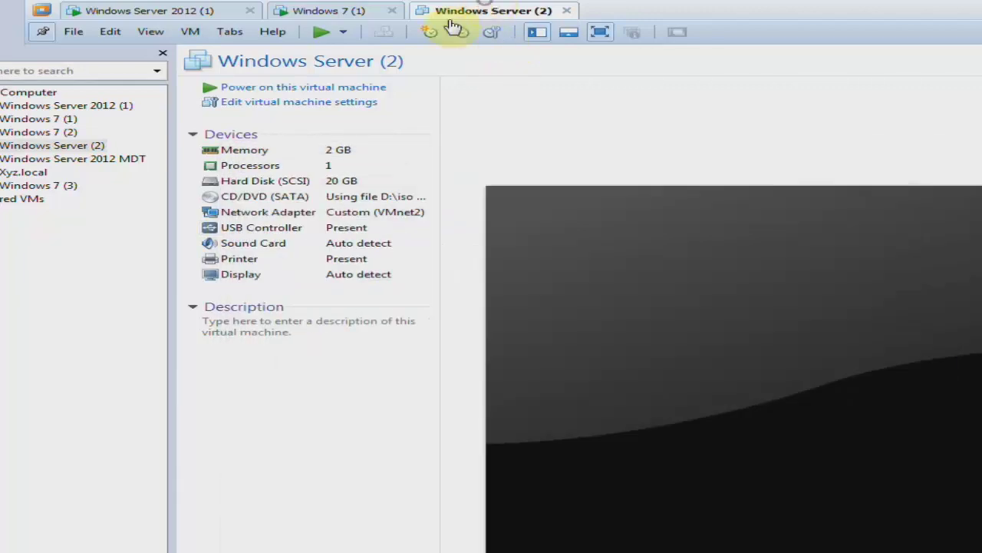
pyautogui.click(270, 89)
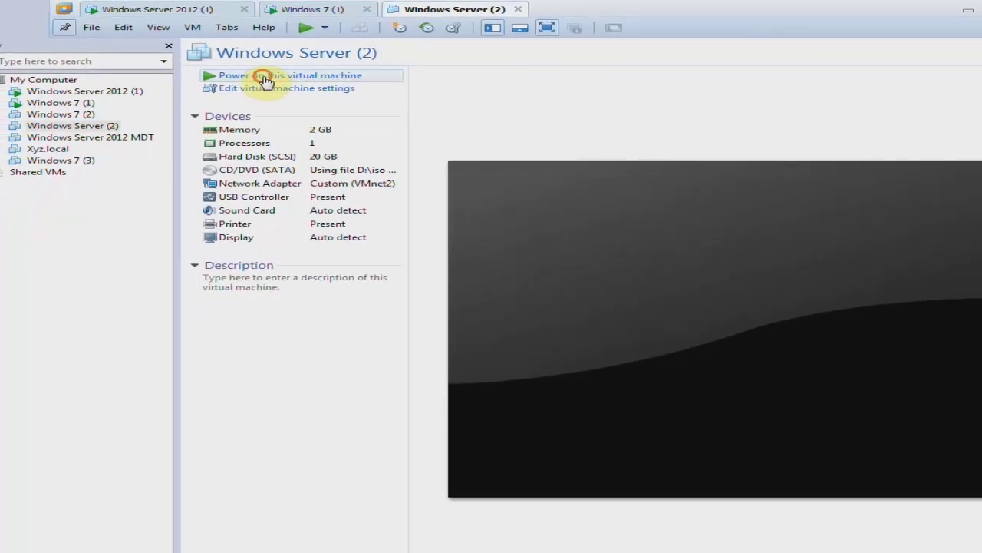
# Rename the Windows Server 2012 (1) virtual machine to 'hadis.local (Primary)'.
pyautogui.click(221, 9)
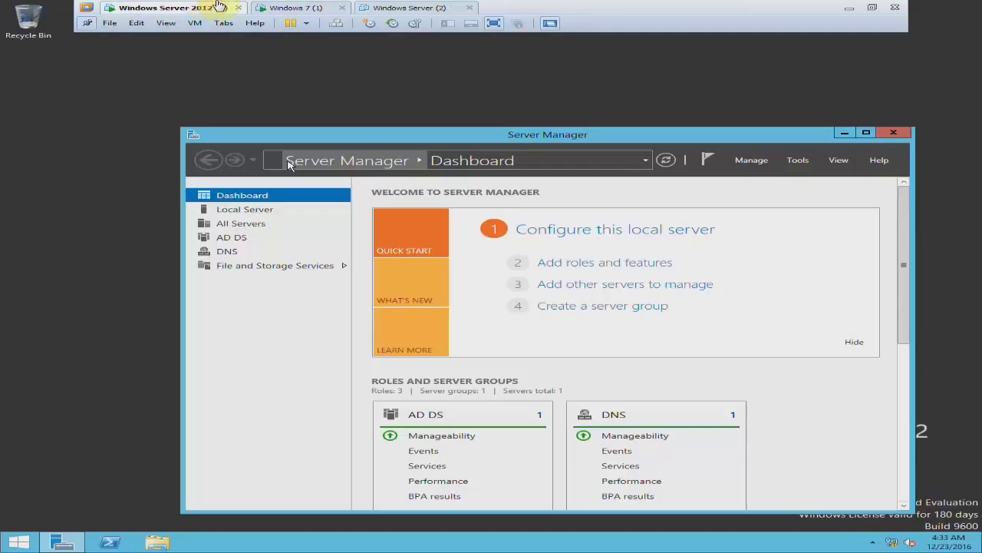
pyautogui.click(295, 7)
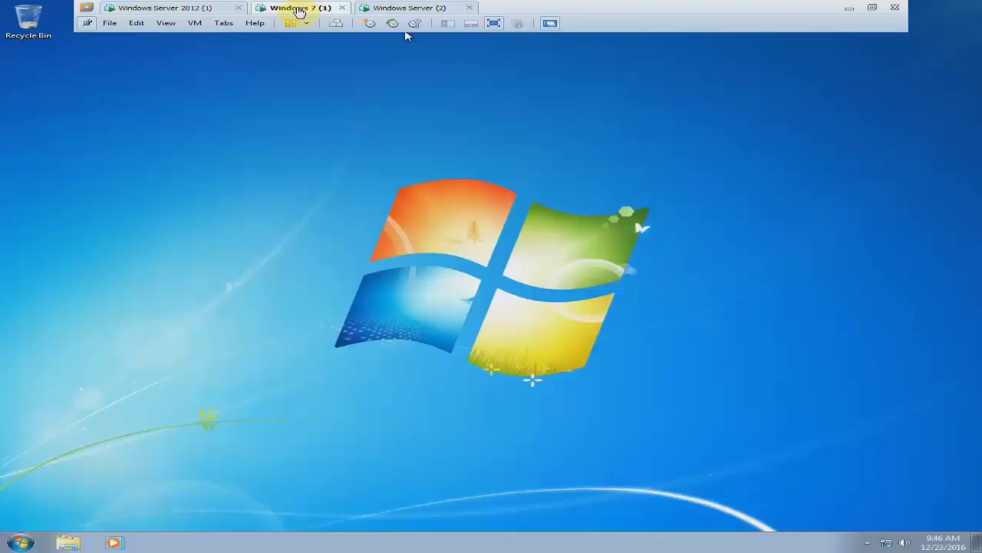
pyautogui.click(240, 6)
pyautogui.rightClick(194, 9)
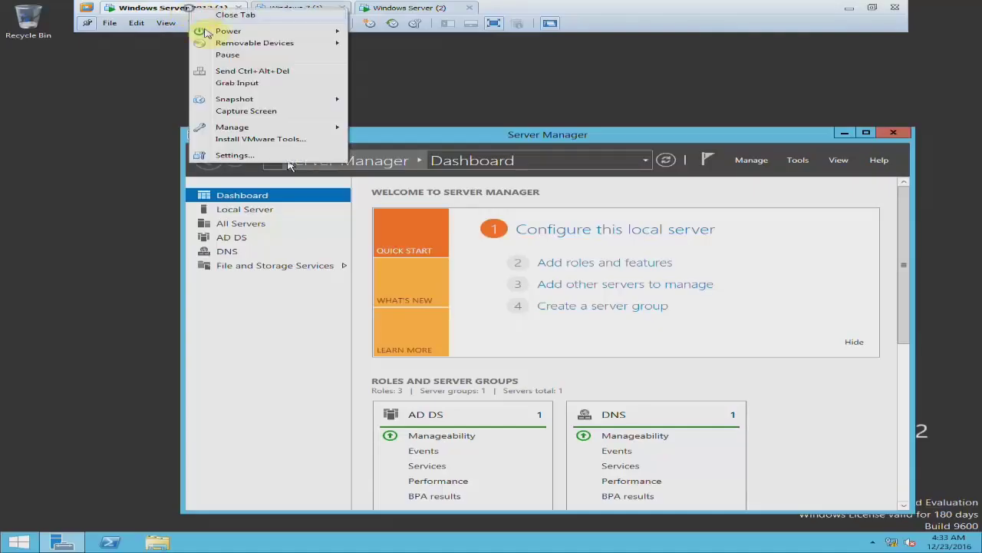
pyautogui.click(238, 156)
pyautogui.click(295, 130)
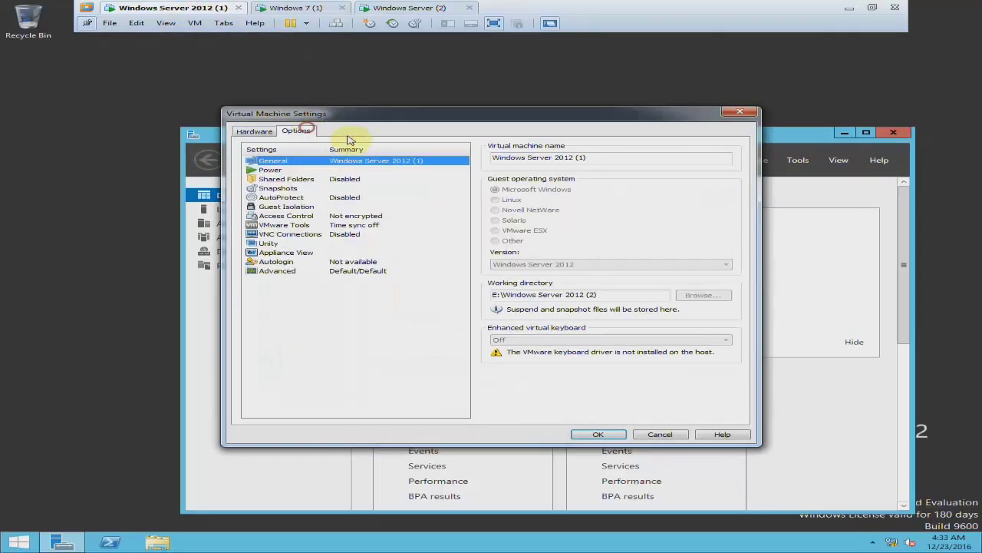
pyautogui.click(611, 161)
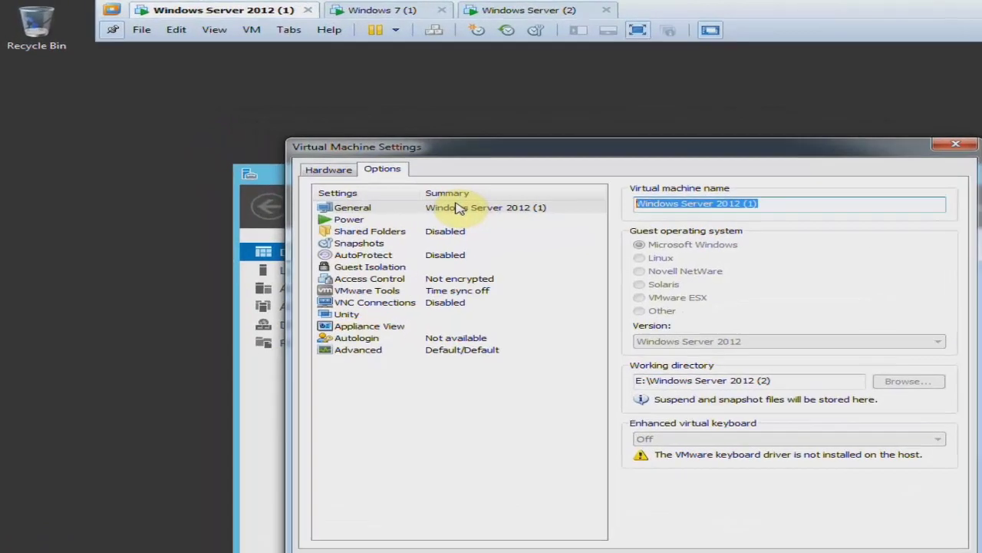
pyautogui.write('hadis.local (Prima')
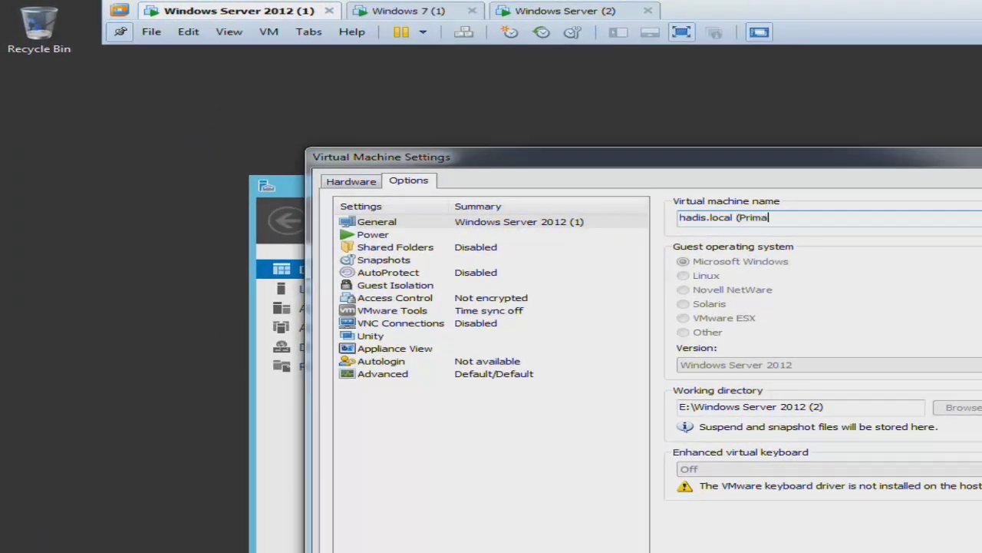
pyautogui.write('ry )')
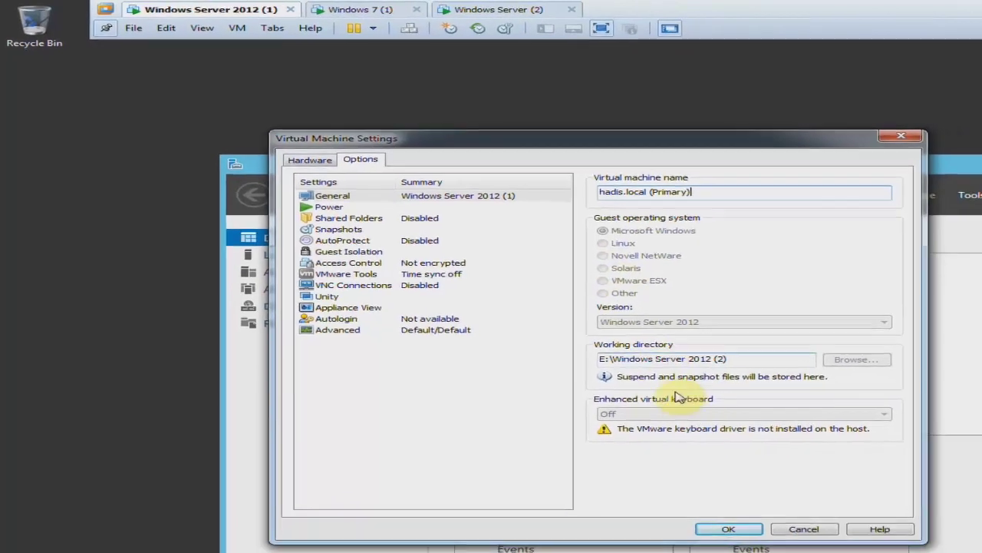
pyautogui.click(728, 529)
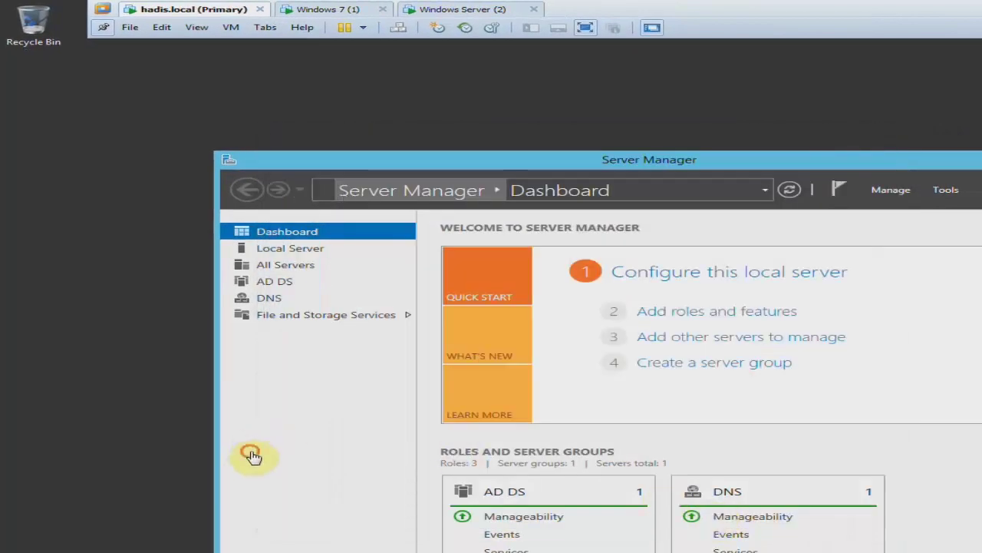
# Open a Command Prompt via Run (cmd) and run 'netdom query fsmo'.
pyautogui.click(170, 175)
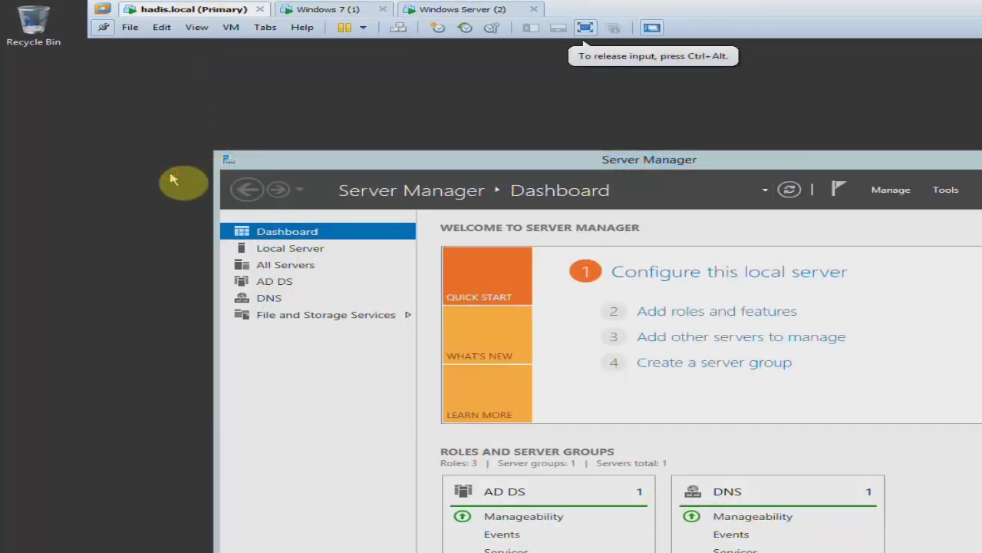
pyautogui.press('super+r')
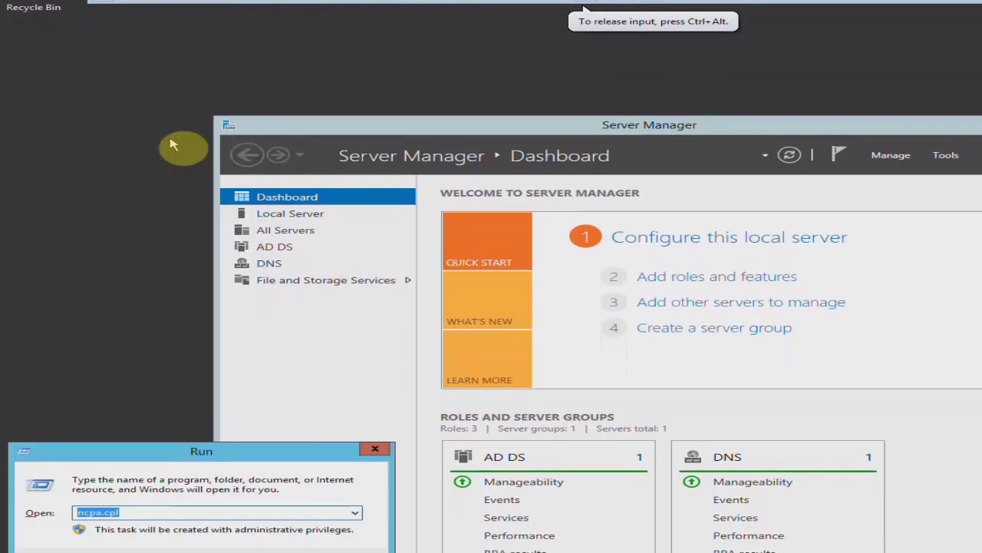
pyautogui.write('cmd')
pyautogui.press('Return')
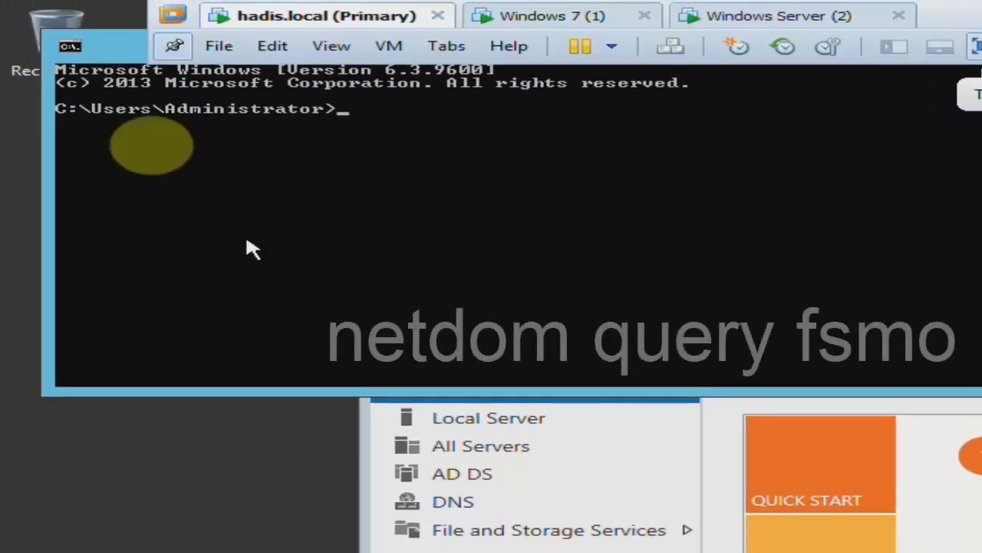
pyautogui.moveTo(109, 53); pyautogui.dragTo(114, 112)
pyautogui.click(397, 187)
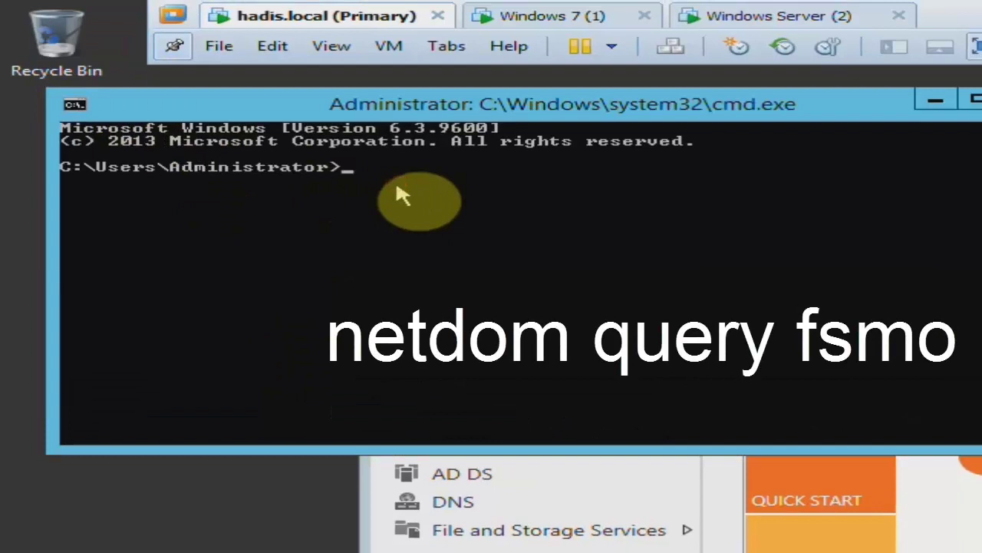
pyautogui.write('netdom query fsmo')
pyautogui.press('Return')
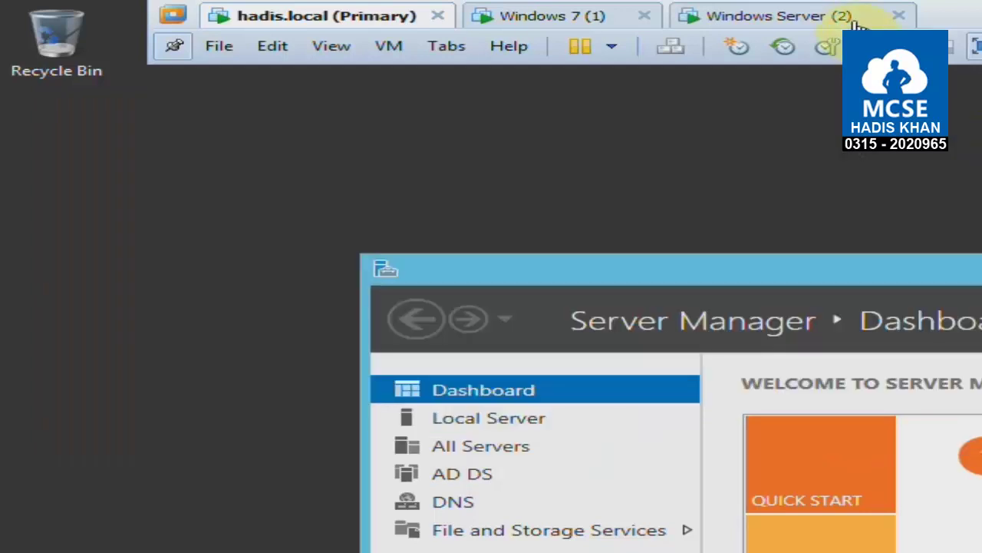
# Sign in to Windows Server (2) as Administrator with the account password.
pyautogui.click(835, 15)
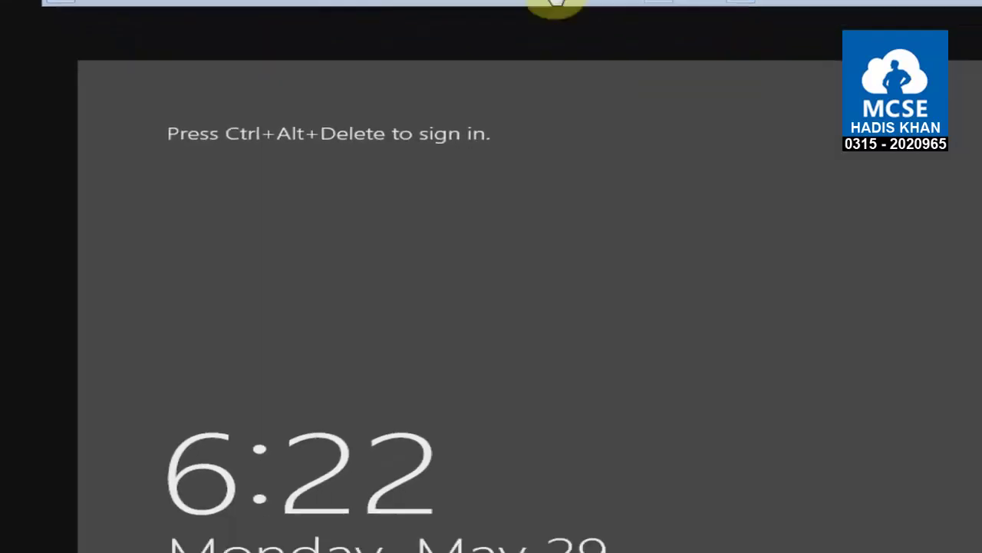
pyautogui.press('ctrl+alt+Insert')
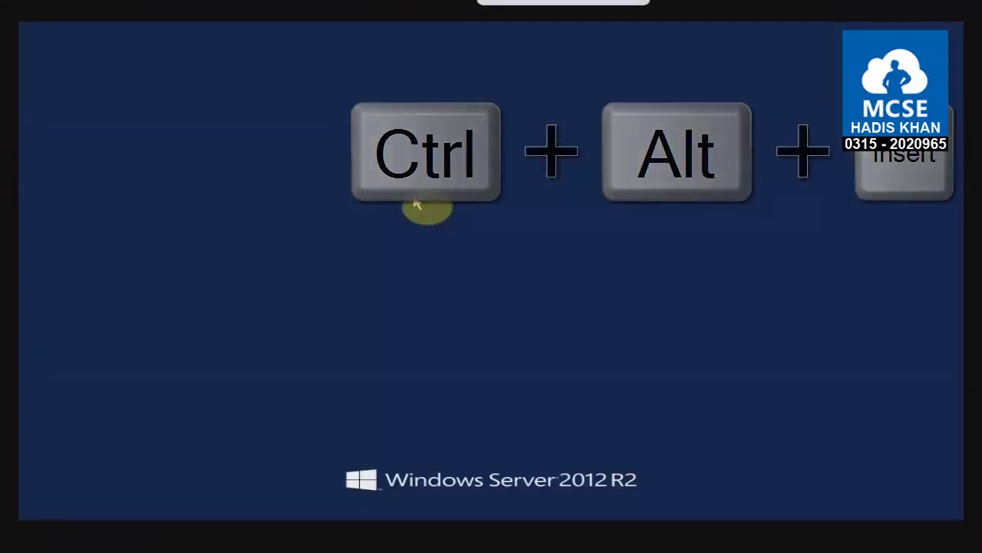
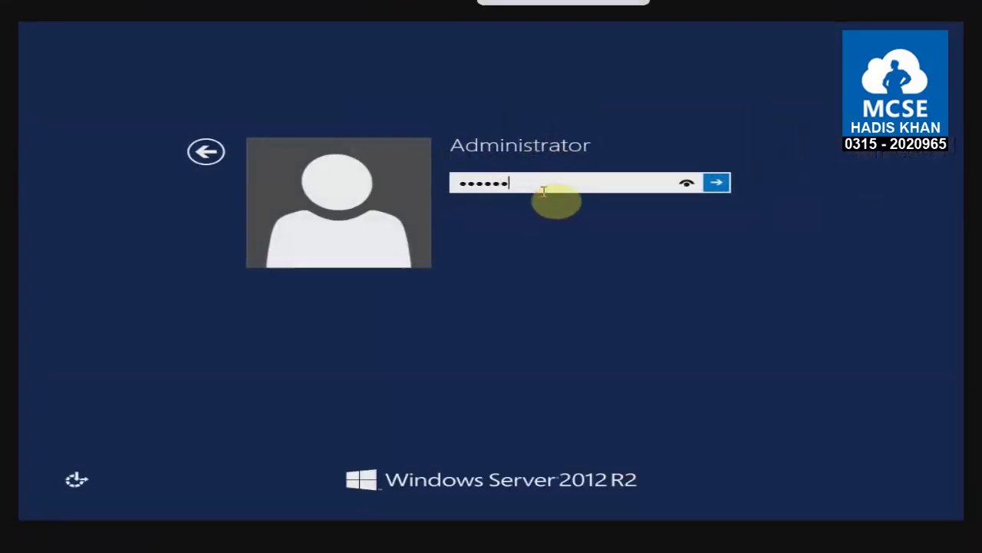
pyautogui.press('Return')
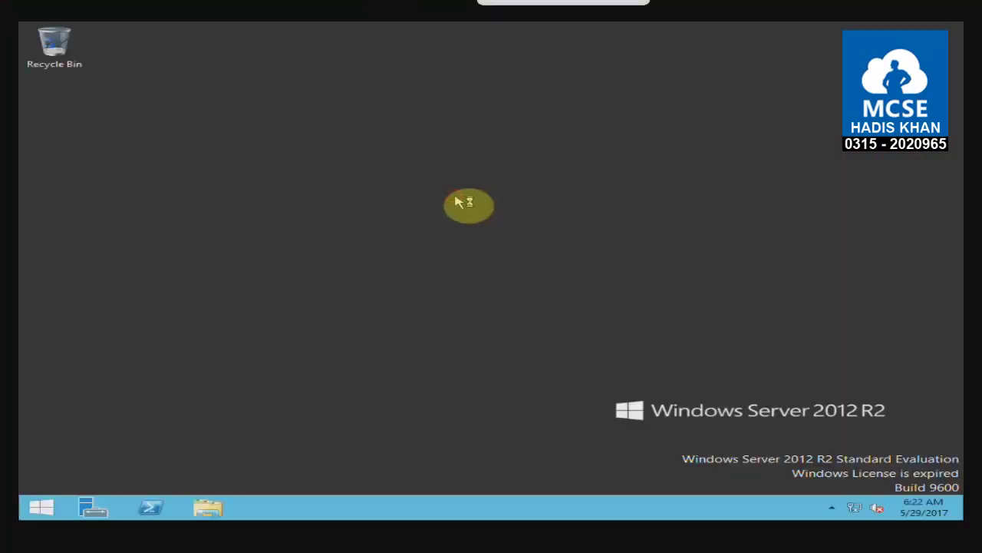
# Verify the VM's network adapter setting, then open the Network and Sharing Center.
pyautogui.click(157, 4)
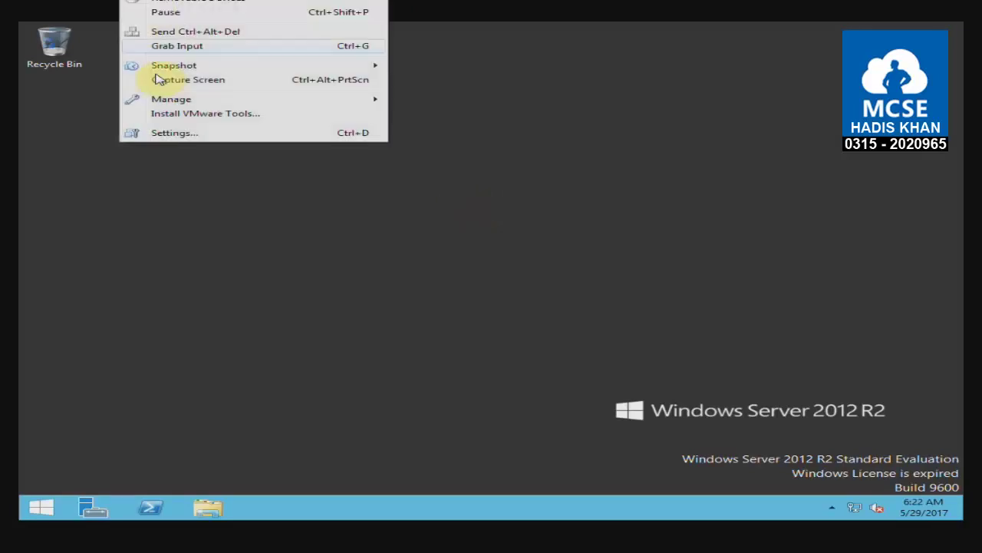
pyautogui.click(181, 134)
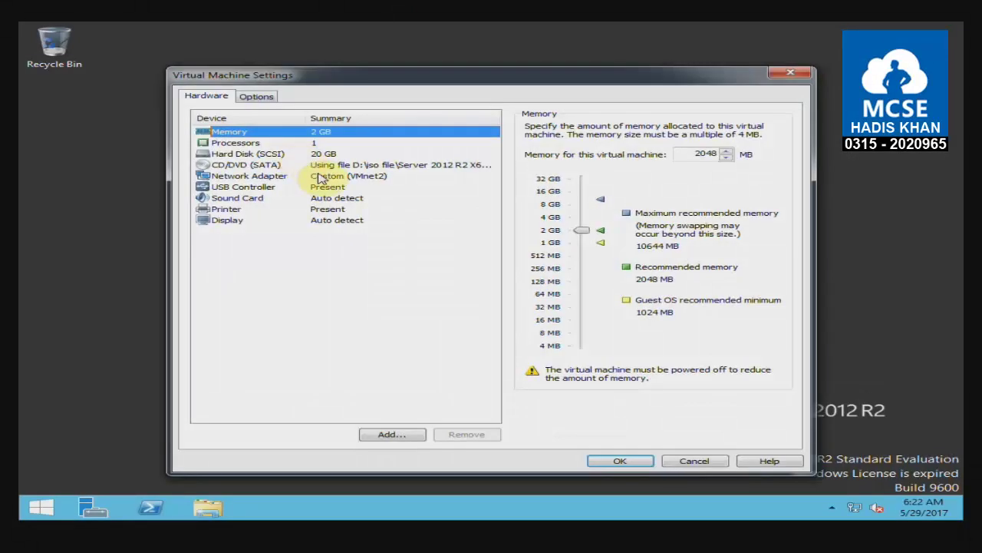
pyautogui.click(325, 177)
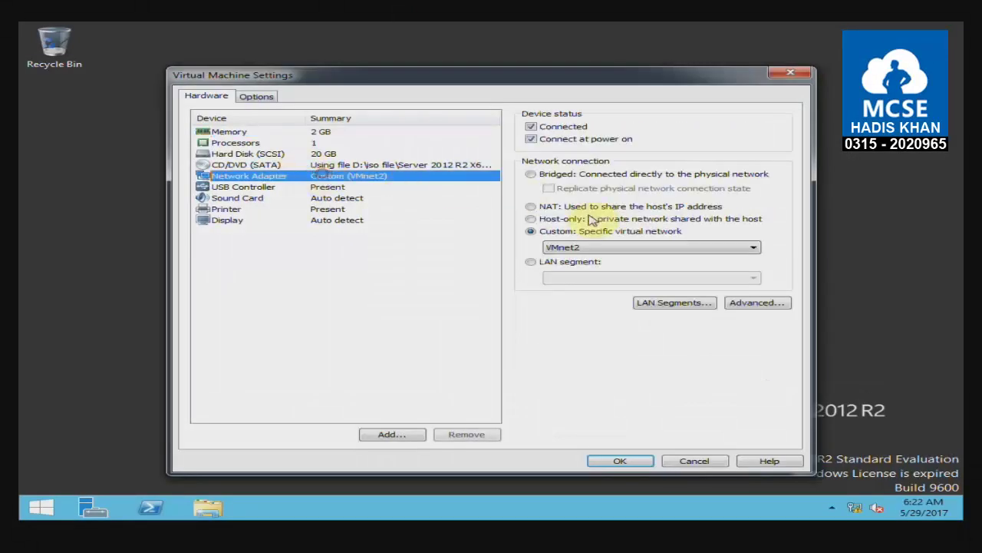
pyautogui.click(790, 72)
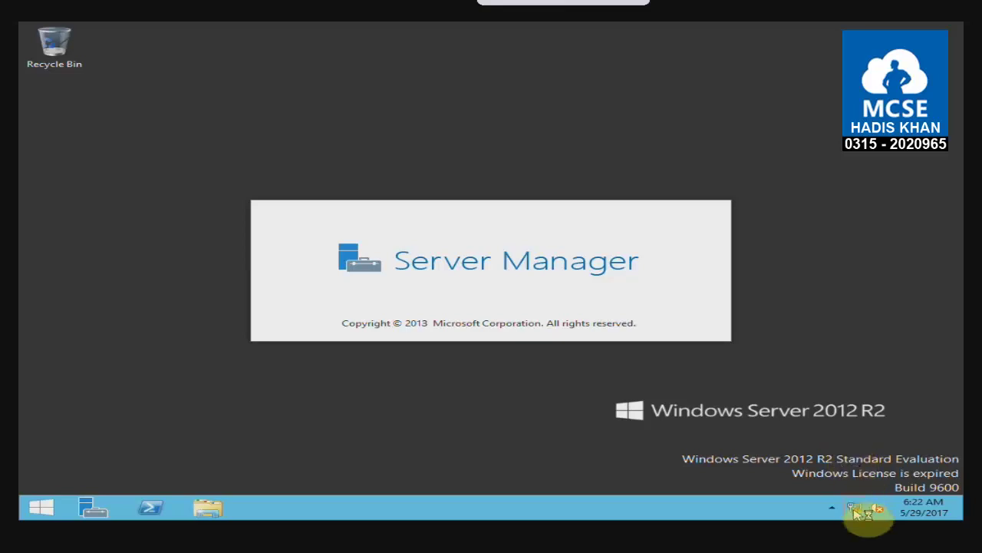
pyautogui.rightClick(855, 510)
pyautogui.click(852, 500)
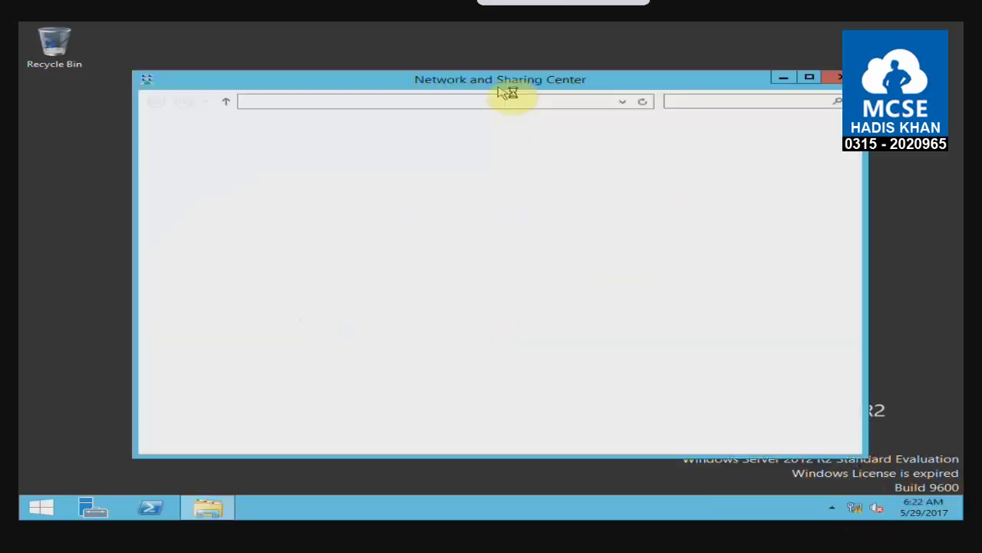
# Give Ethernet0 static IP 10.0.0.11, mask 255.0.0.0, and enter 10.0.0.11 as preferred DNS.
pyautogui.click(253, 152)
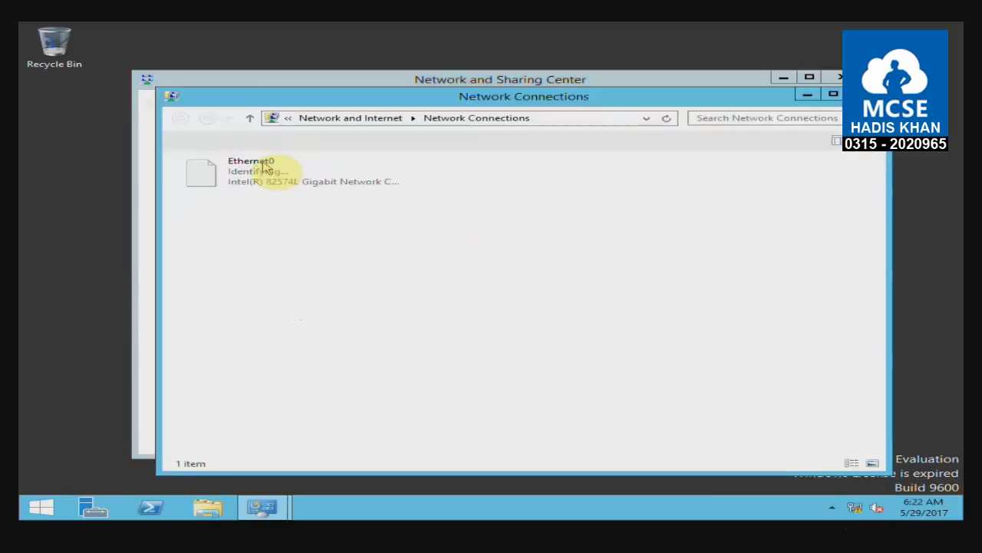
pyautogui.click(275, 177)
pyautogui.rightClick(275, 177)
pyautogui.click(372, 287)
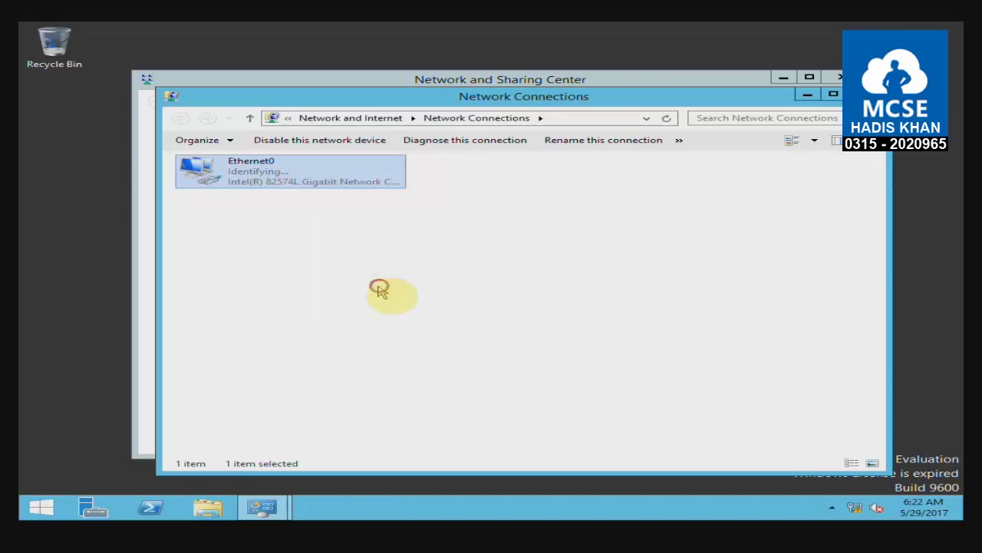
pyautogui.doubleClick(376, 328)
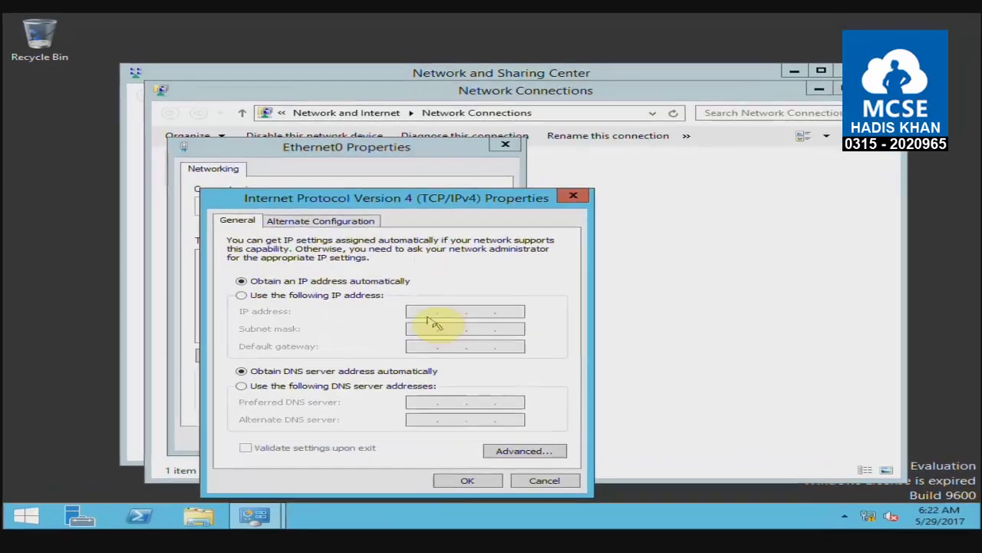
pyautogui.click(380, 293)
pyautogui.click(406, 317)
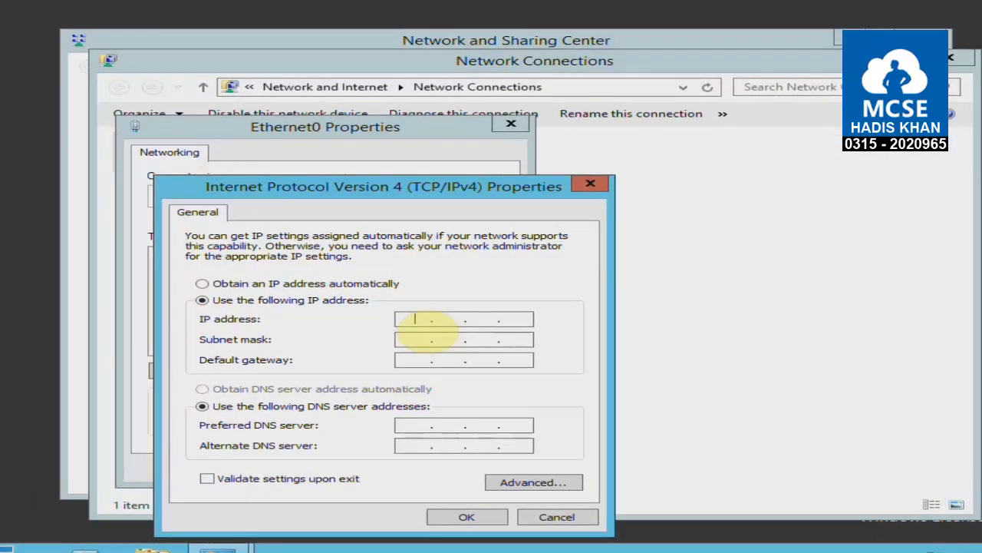
pyautogui.write('10.0.0.11')
pyautogui.press('Tab')
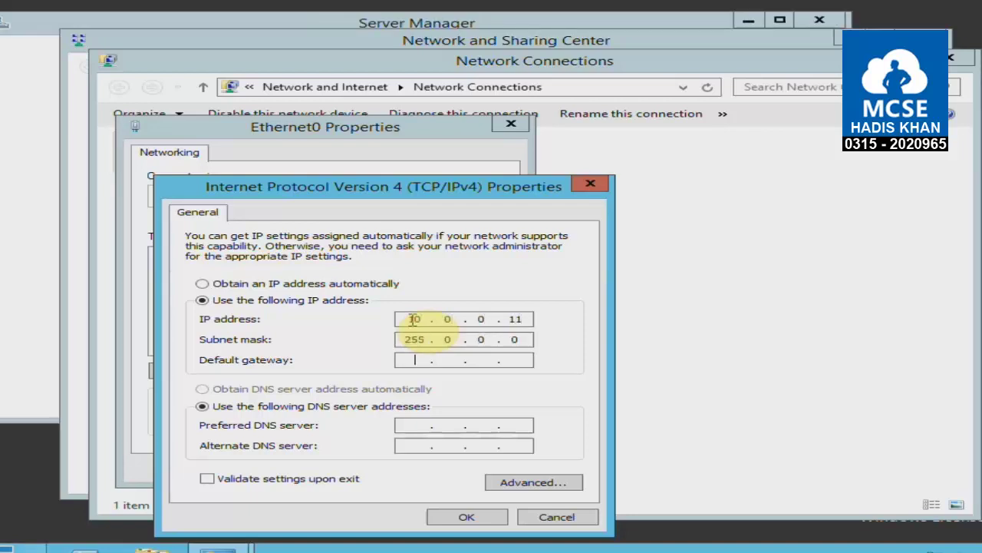
pyautogui.press('Tab')
pyautogui.press('Tab')
pyautogui.press('Tab')
pyautogui.write('10 . 0 . 0 . ')
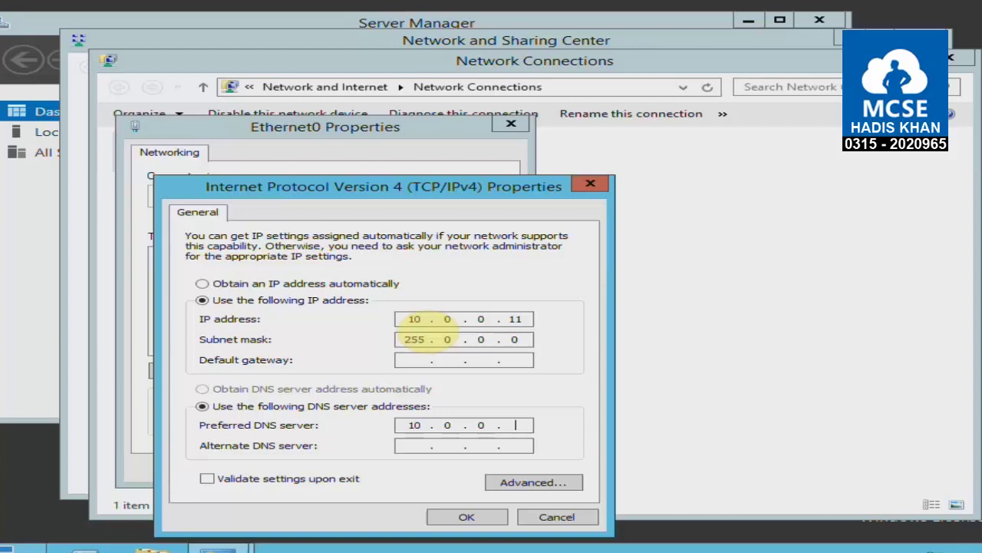
pyautogui.write('11')
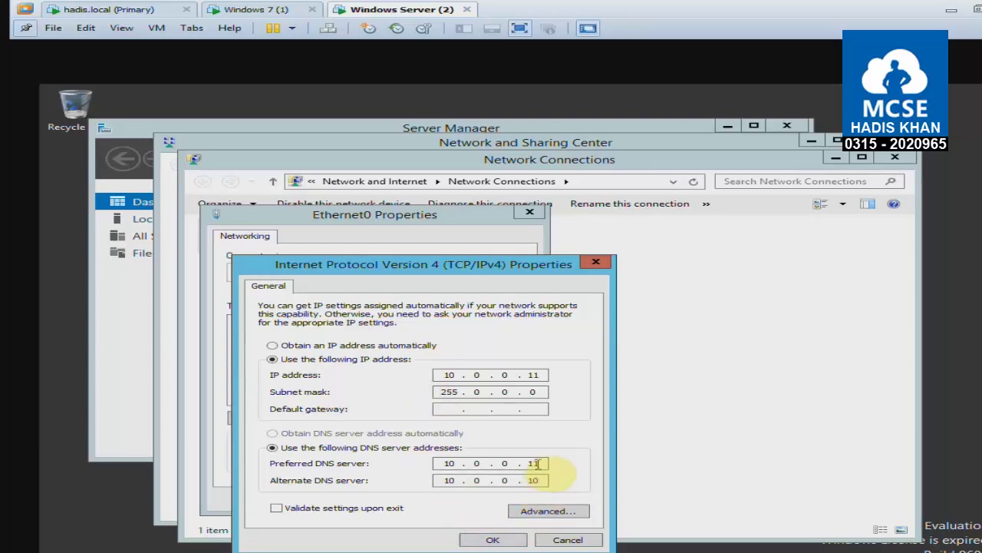
# Save the Ethernet0 IPv4 settings and close the network windows.
pyautogui.click(505, 538)
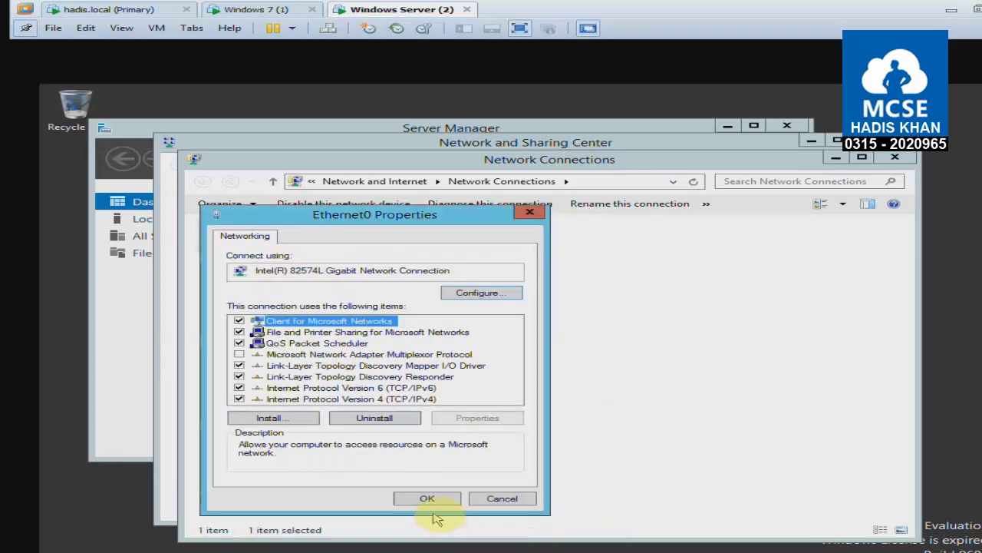
pyautogui.click(426, 499)
pyautogui.click(440, 472)
pyautogui.click(901, 156)
# Start the Add Roles and Features wizard, then cancel it since it shows the old server address.
pyautogui.click(871, 141)
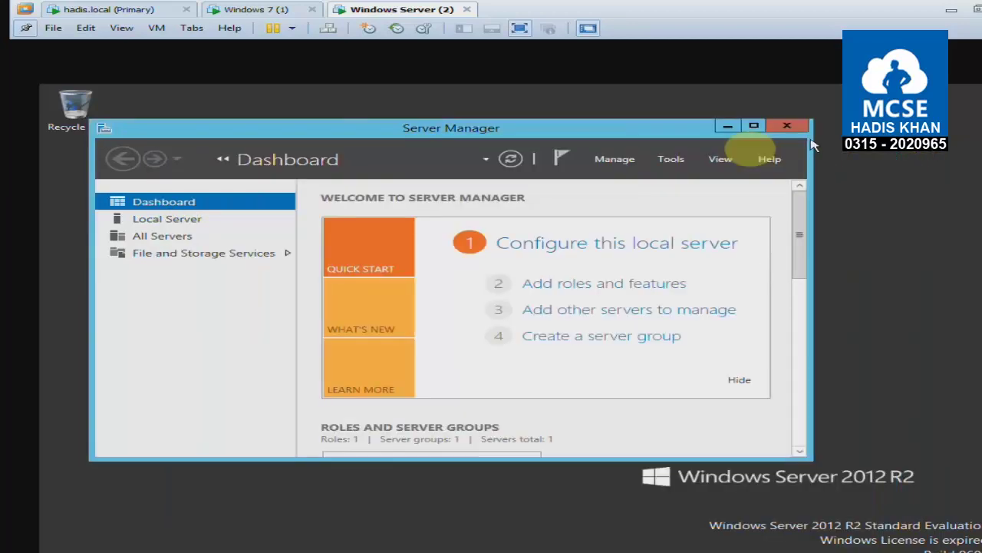
pyautogui.click(660, 135)
pyautogui.click(608, 283)
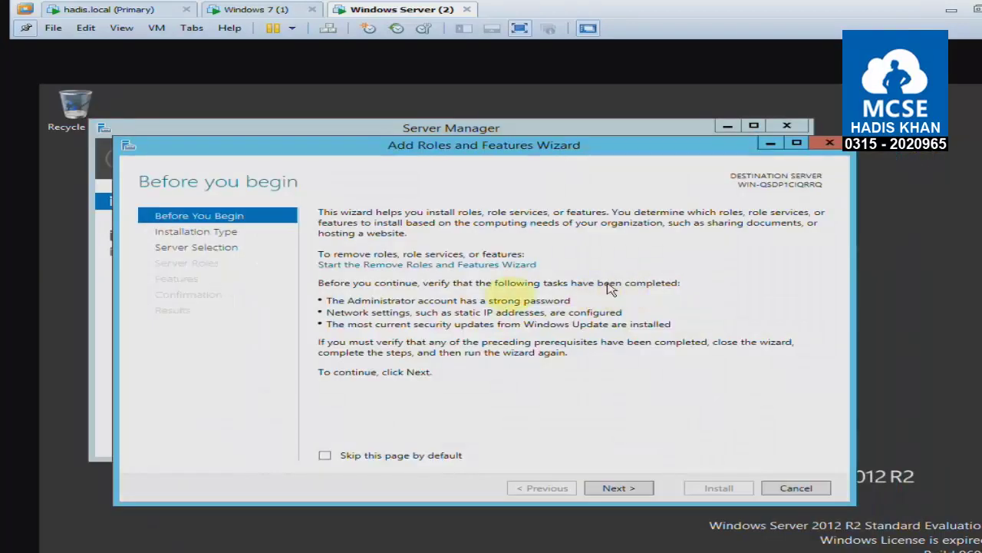
pyautogui.click(399, 88)
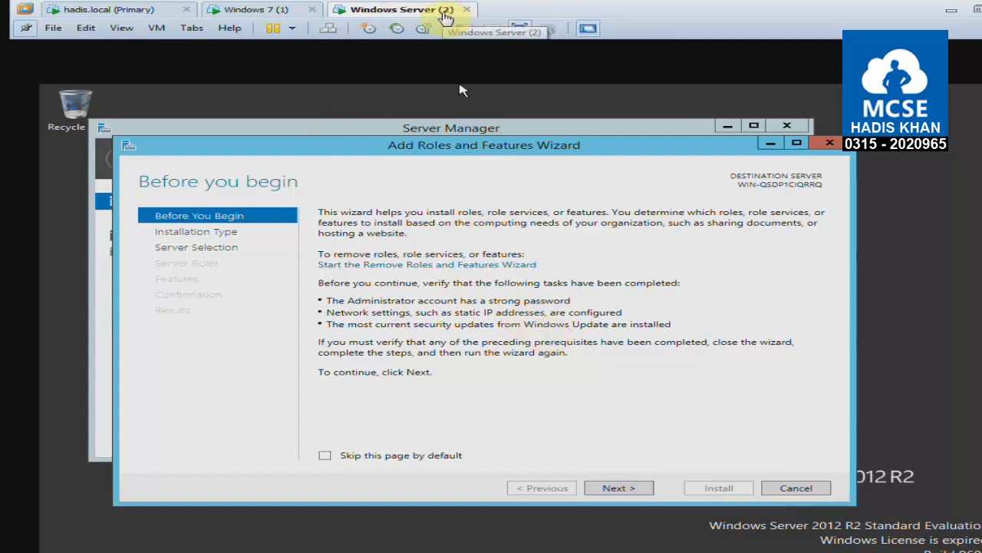
pyautogui.click(644, 492)
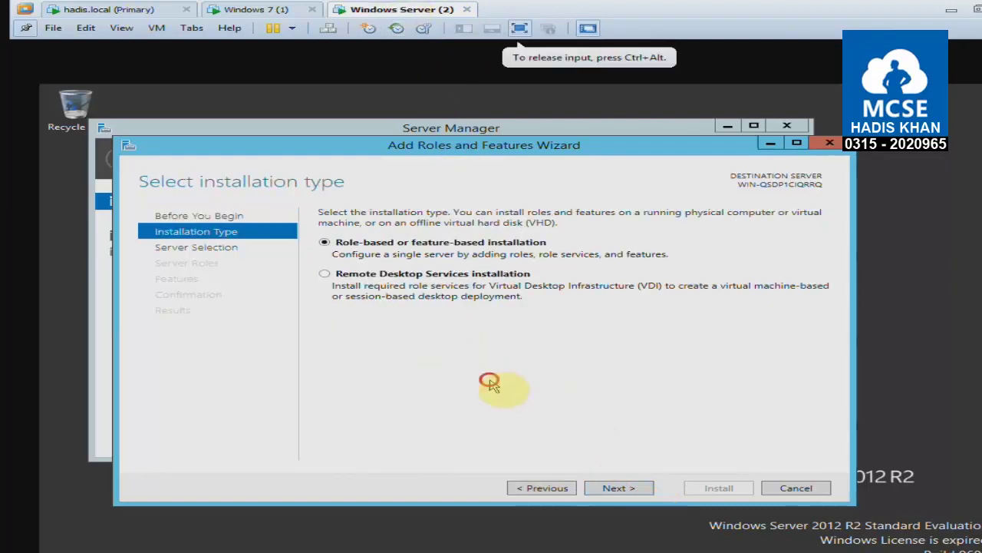
pyautogui.click(628, 491)
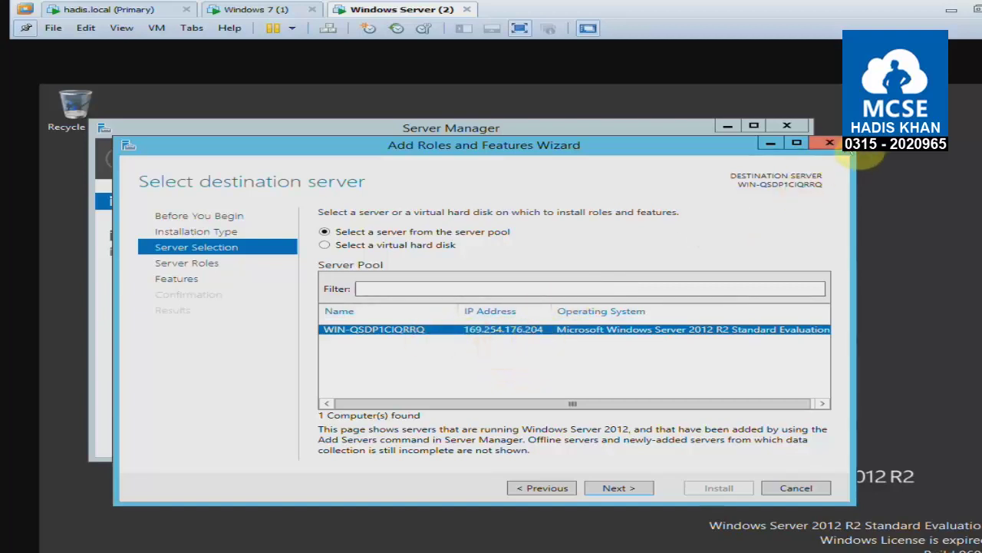
pyautogui.click(843, 144)
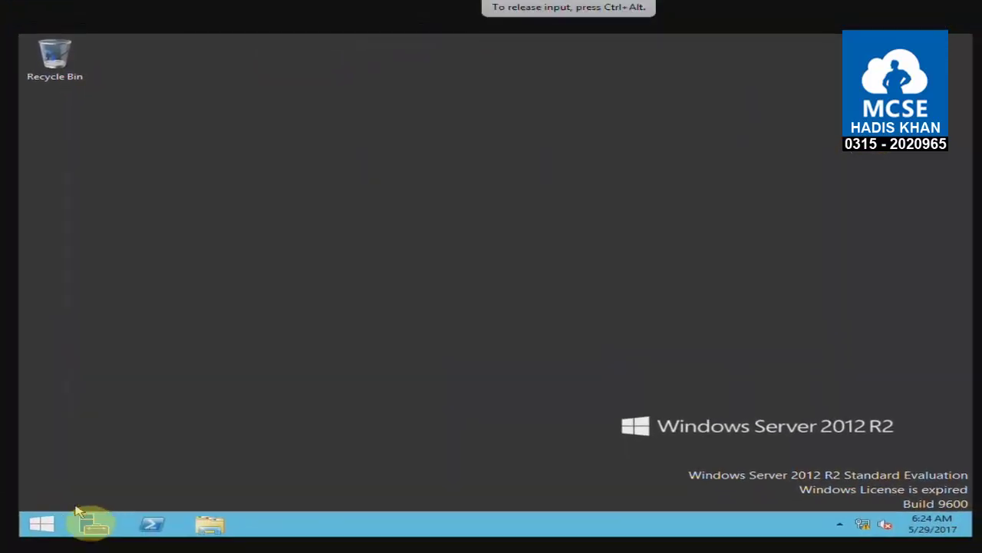
# Rerun the wizard and select Active Directory Domain Services with its required features.
pyautogui.click(93, 522)
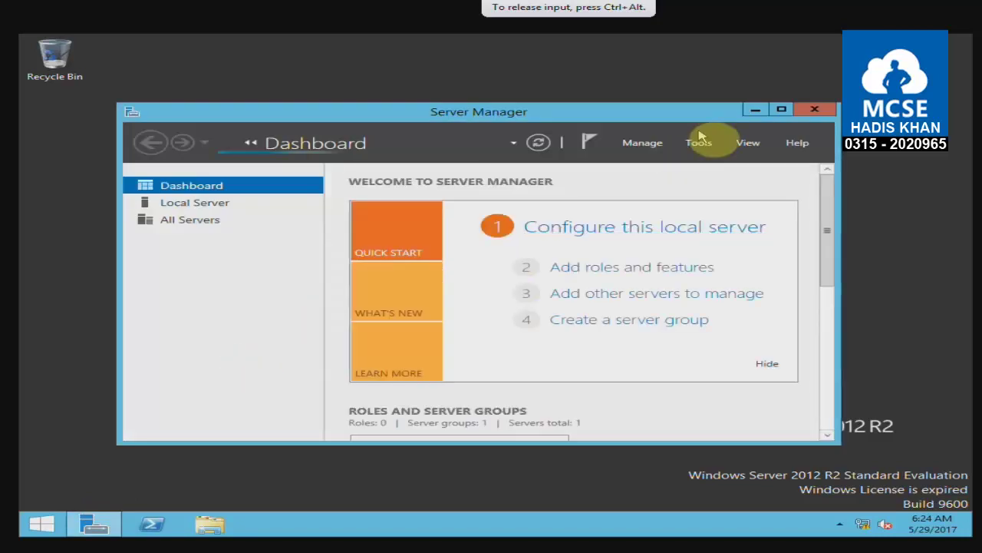
pyautogui.click(660, 267)
pyautogui.click(661, 470)
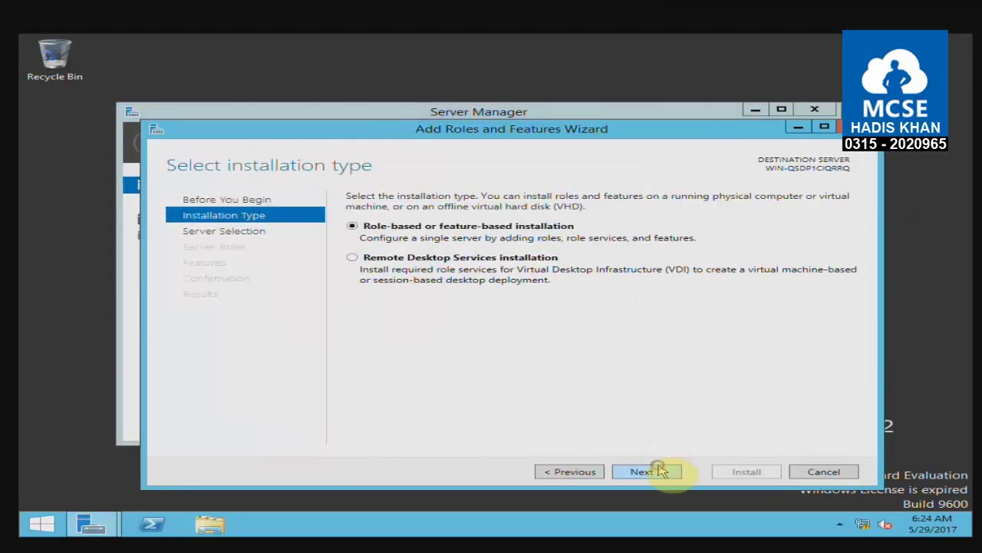
pyautogui.click(661, 470)
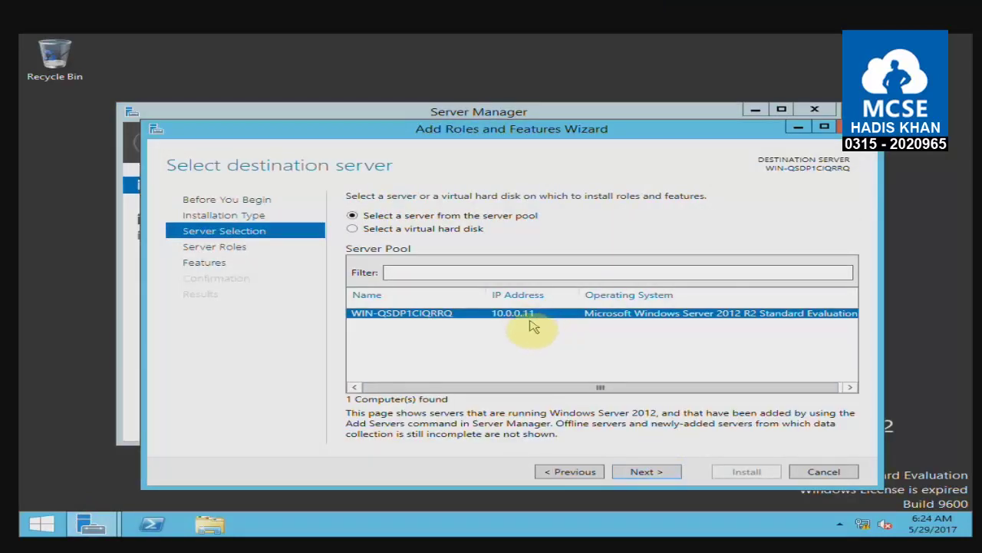
pyautogui.click(649, 471)
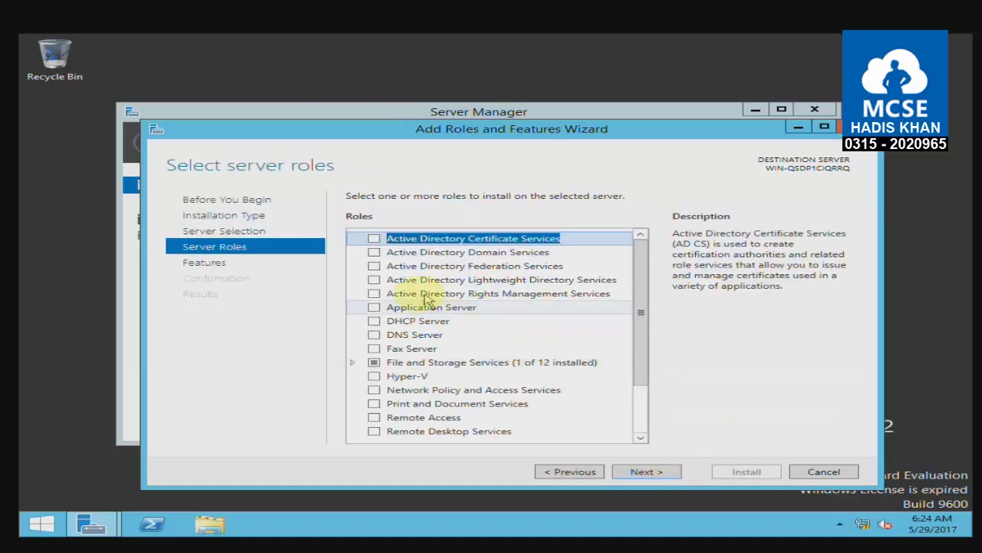
pyautogui.click(374, 251)
pyautogui.click(566, 417)
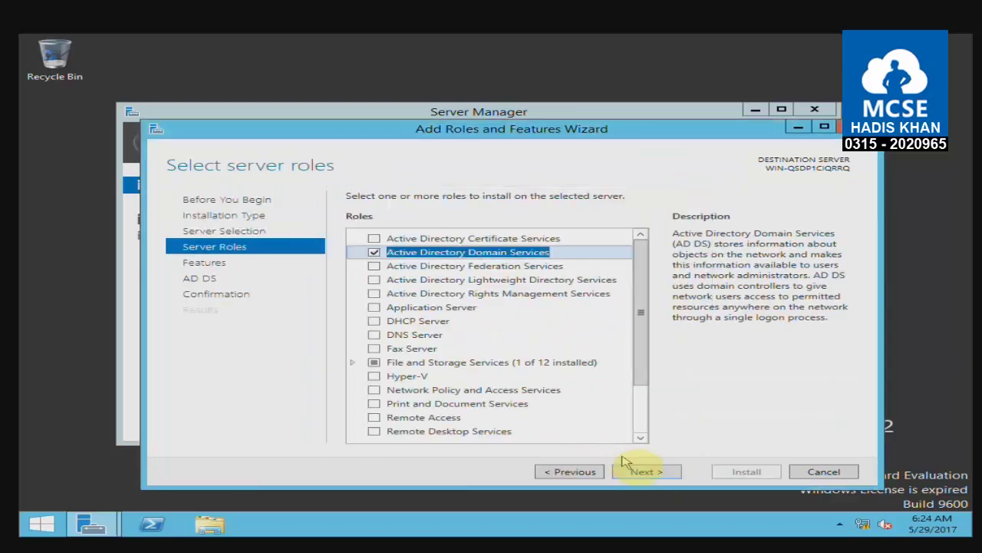
# Proceed to confirmation, allow automatic restart if required, and start the installation.
pyautogui.click(643, 470)
pyautogui.click(646, 468)
pyautogui.click(645, 470)
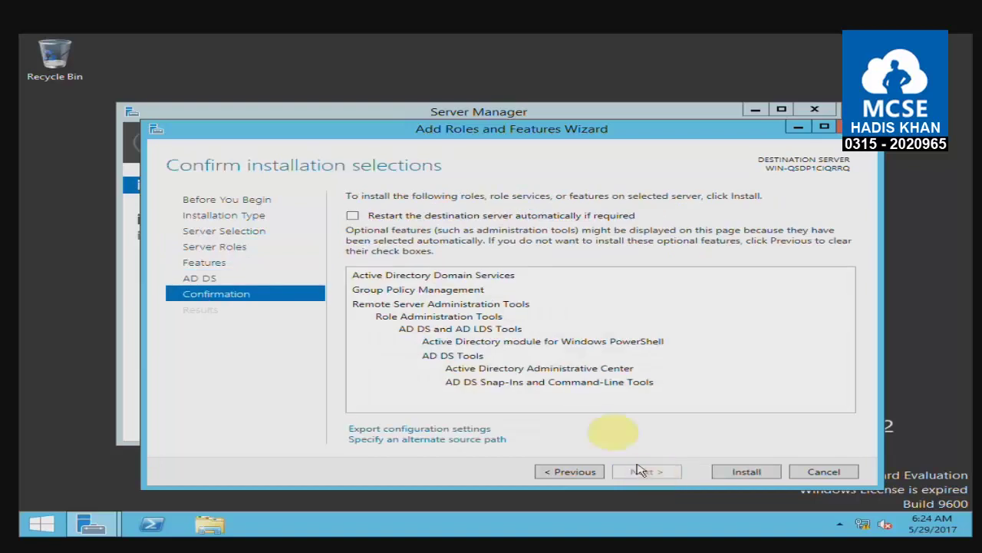
pyautogui.click(503, 217)
pyautogui.click(566, 323)
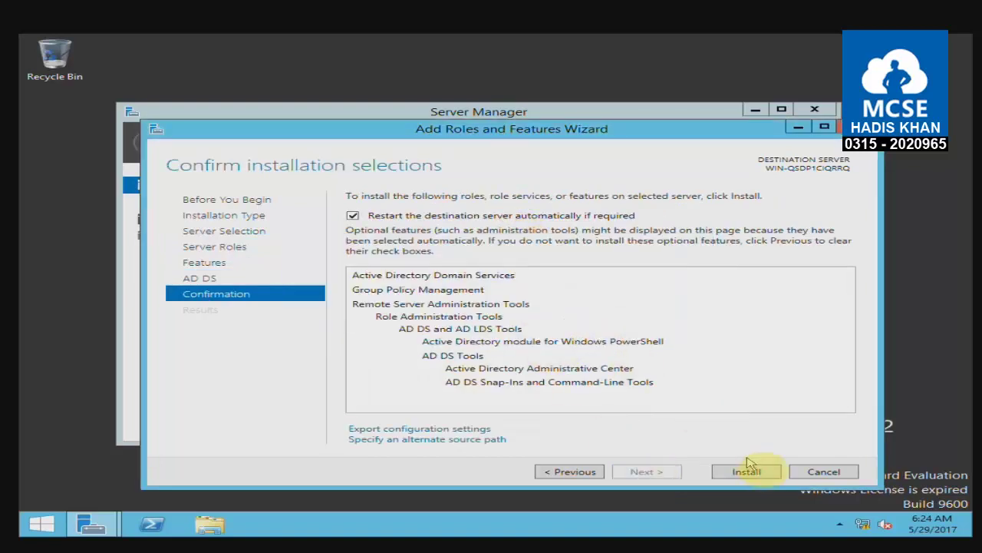
pyautogui.click(746, 470)
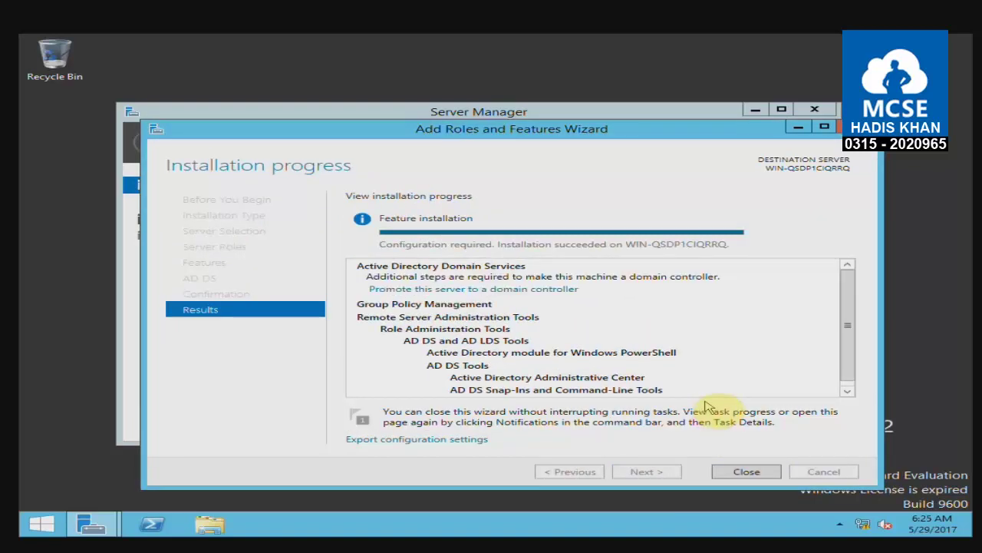
# Promote the server, choosing to add a new Tree Domain to an existing forest.
pyautogui.click(453, 292)
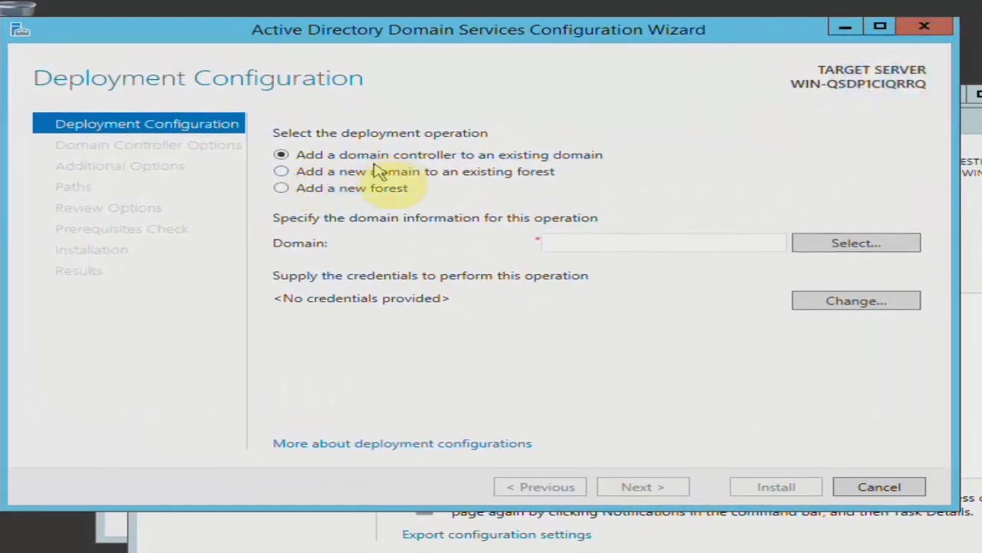
pyautogui.click(365, 173)
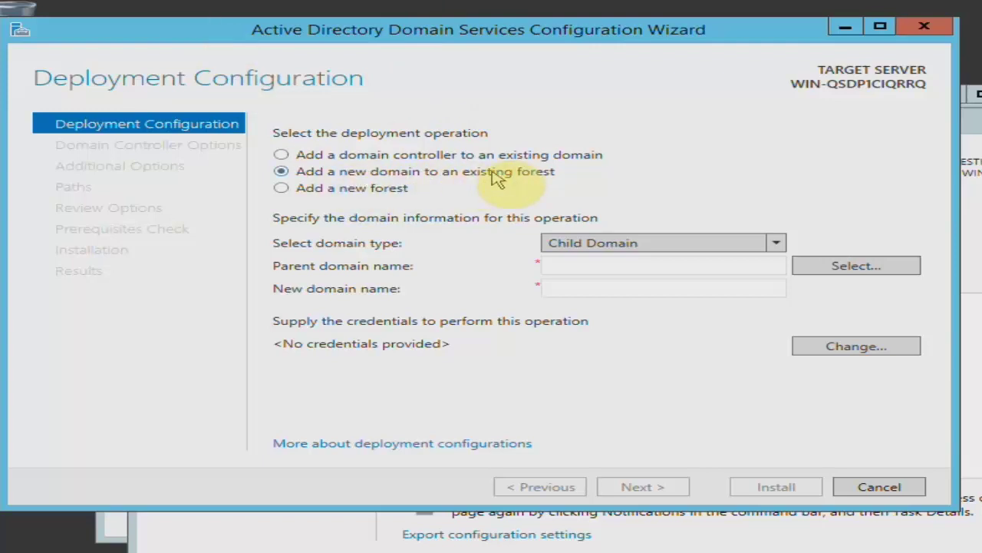
pyautogui.click(607, 244)
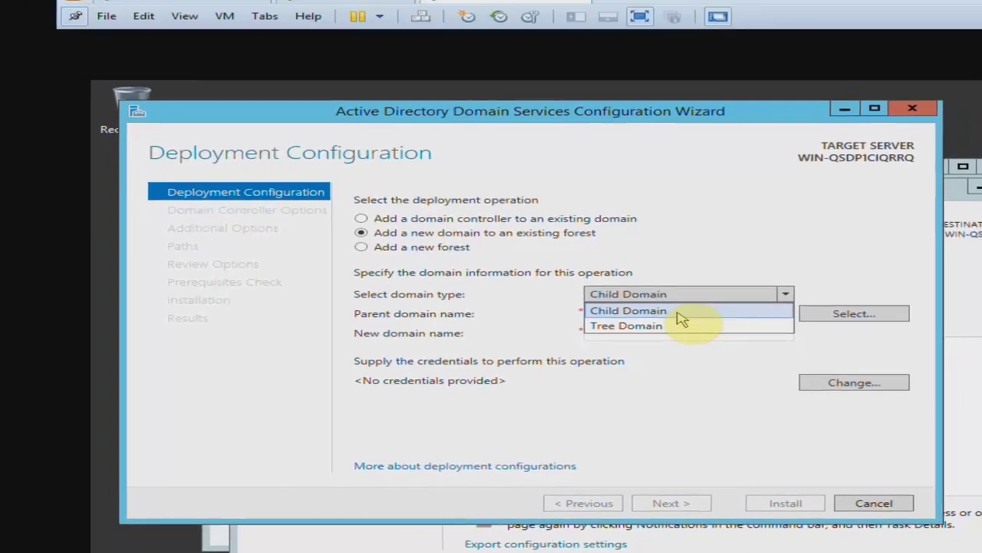
pyautogui.click(219, 11)
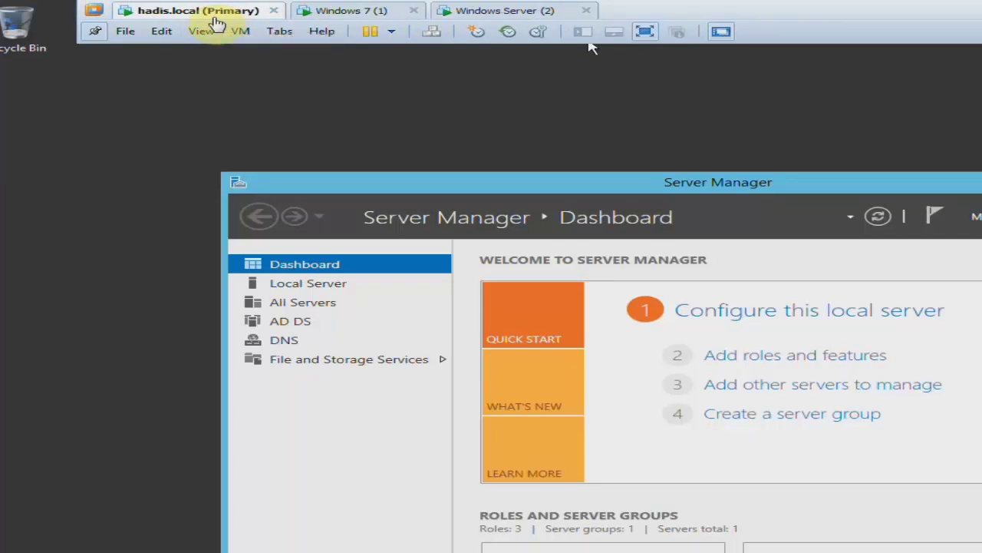
pyautogui.click(504, 10)
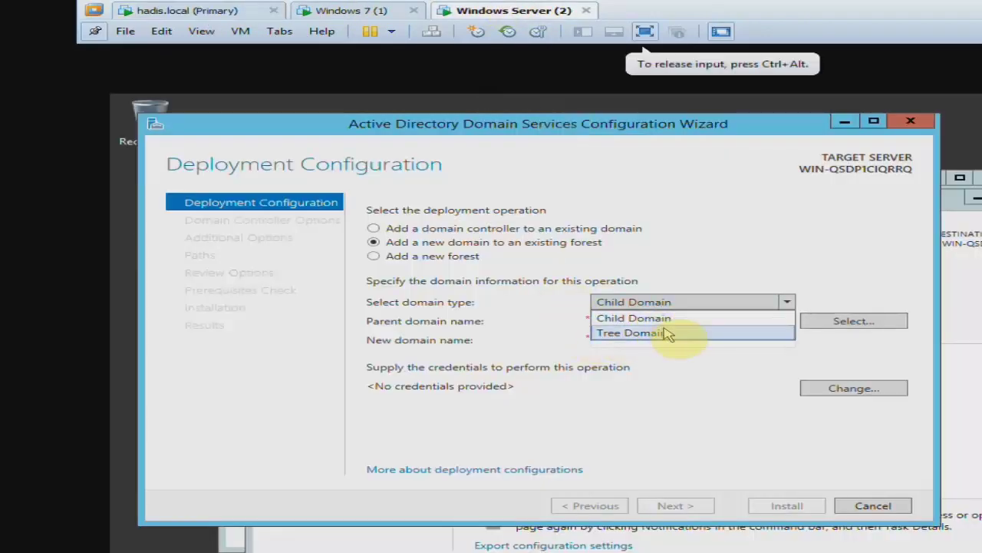
pyautogui.click(666, 333)
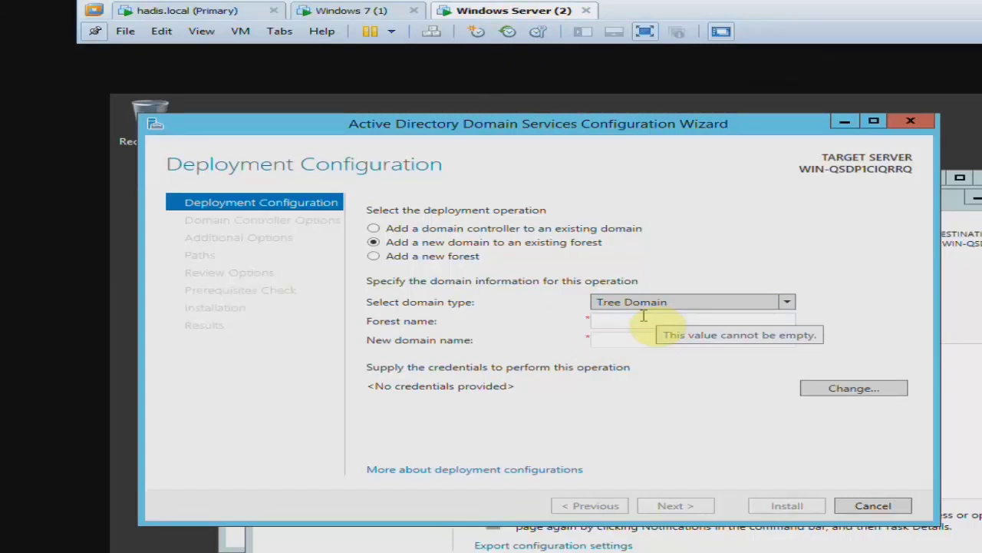
pyautogui.click(634, 319)
pyautogui.click(639, 303)
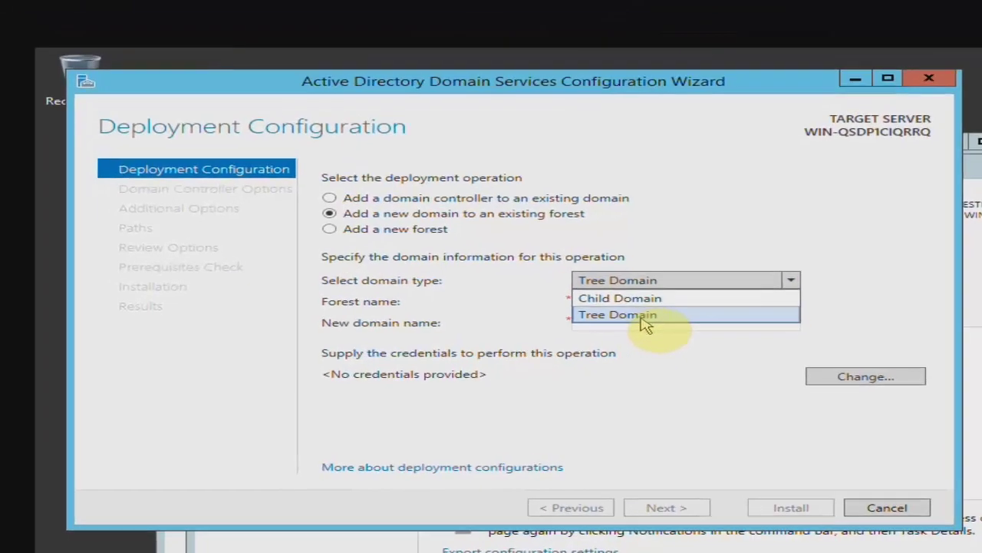
pyautogui.click(653, 333)
# Enter hadis.local as the forest and abc.local as the new domain name.
pyautogui.click(630, 320)
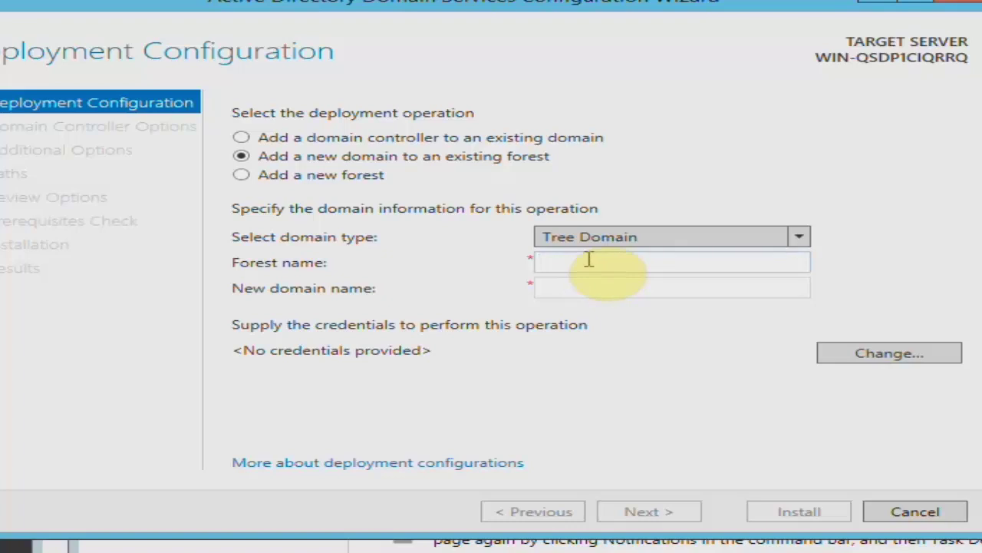
pyautogui.write('hadis.local')
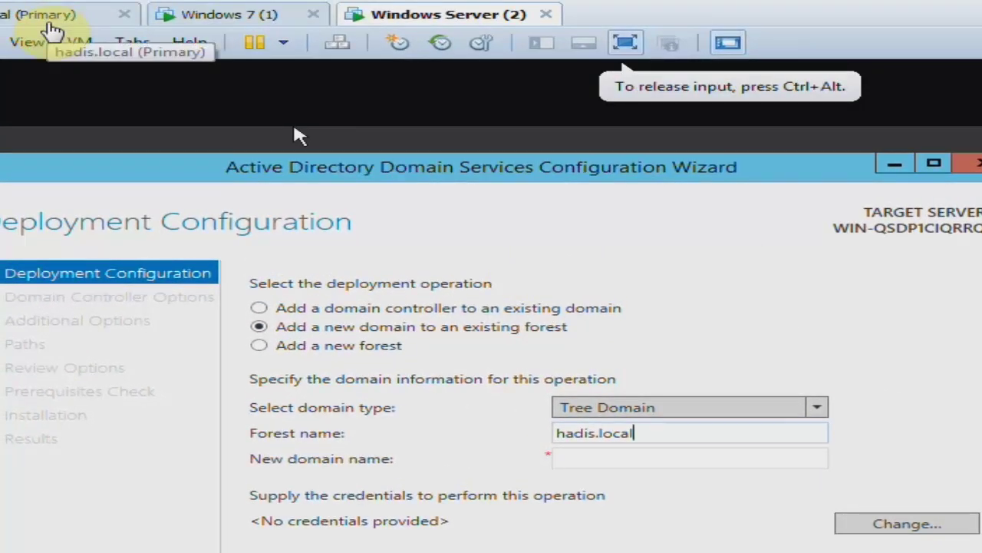
pyautogui.click(610, 459)
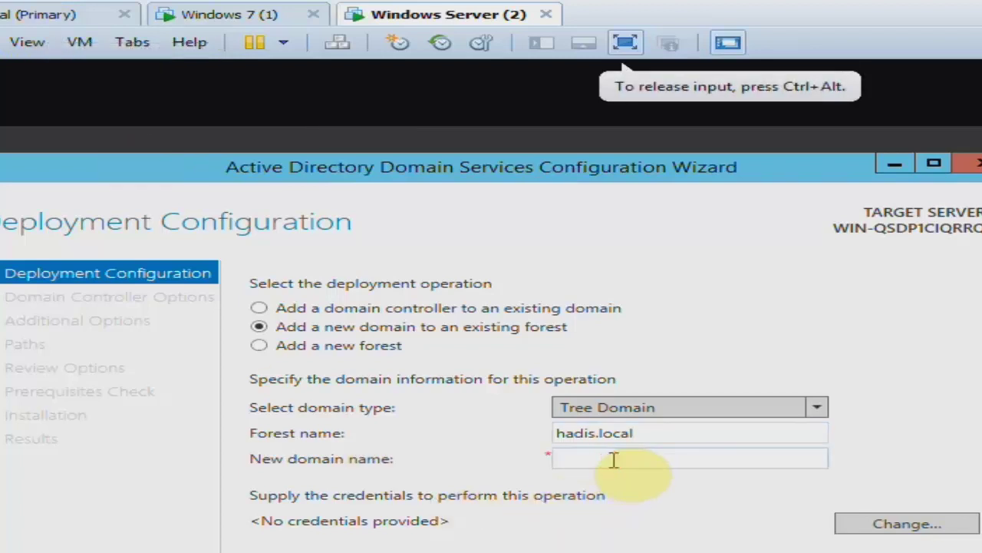
pyautogui.write('abc.local')
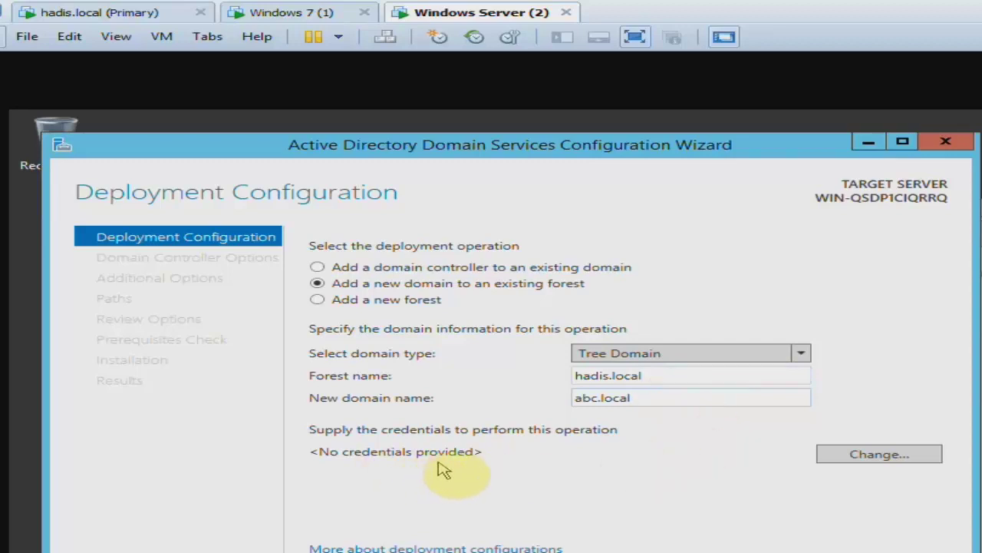
pyautogui.doubleClick(661, 376)
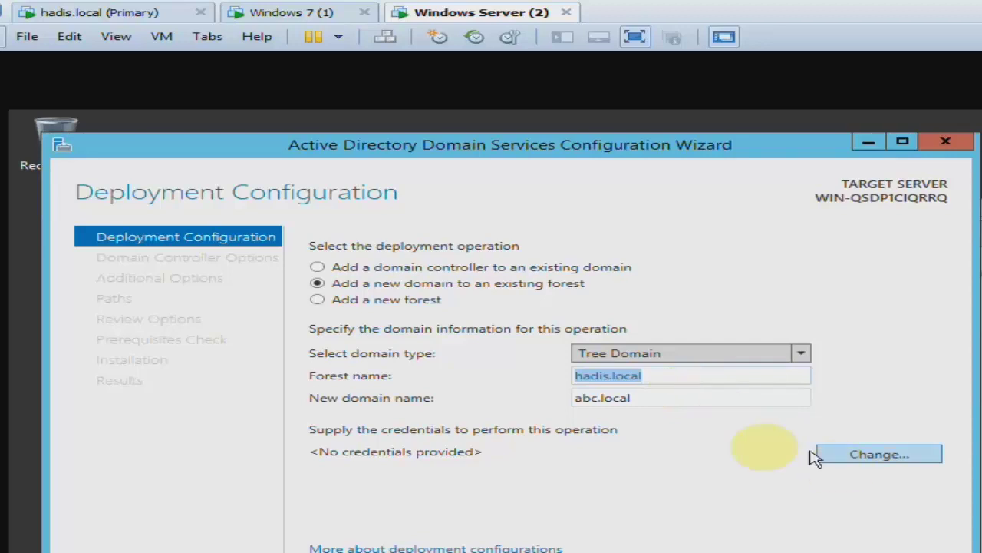
# Enter the hadis\ administrator user name and password as deployment credentials and continue to Domain Controller Options.
pyautogui.click(865, 459)
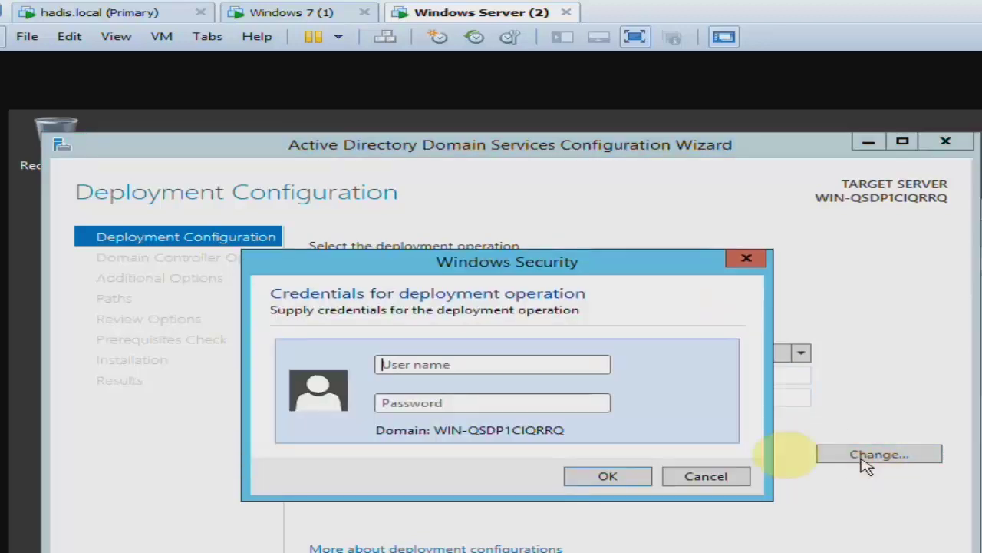
pyautogui.click(482, 370)
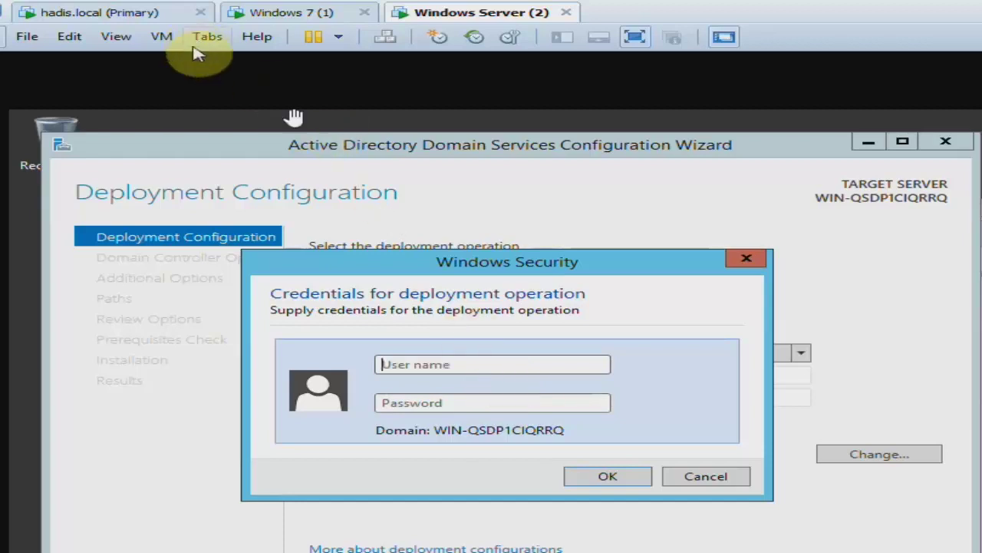
pyautogui.click(490, 366)
pyautogui.write('hadis\\administrator')
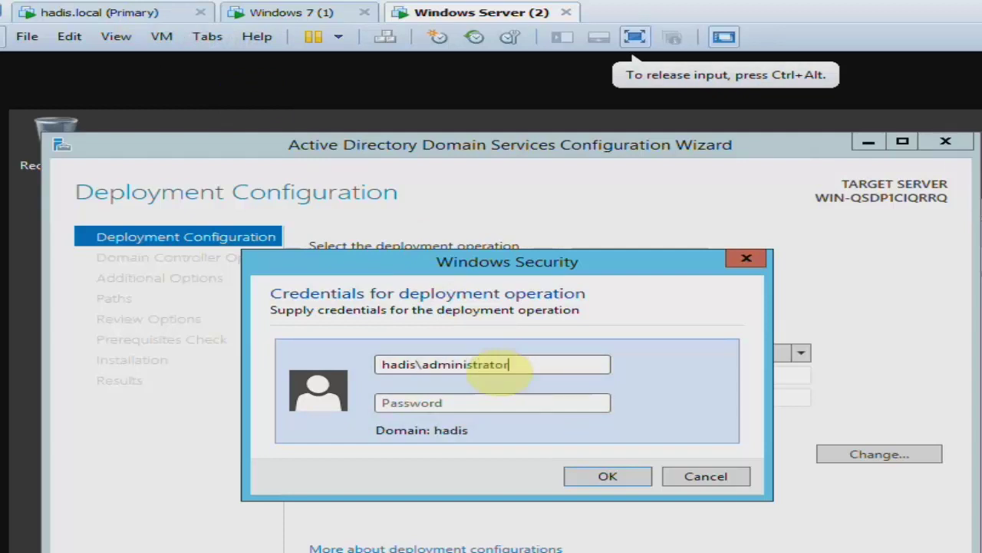
pyautogui.press('Tab')
pyautogui.write('P')
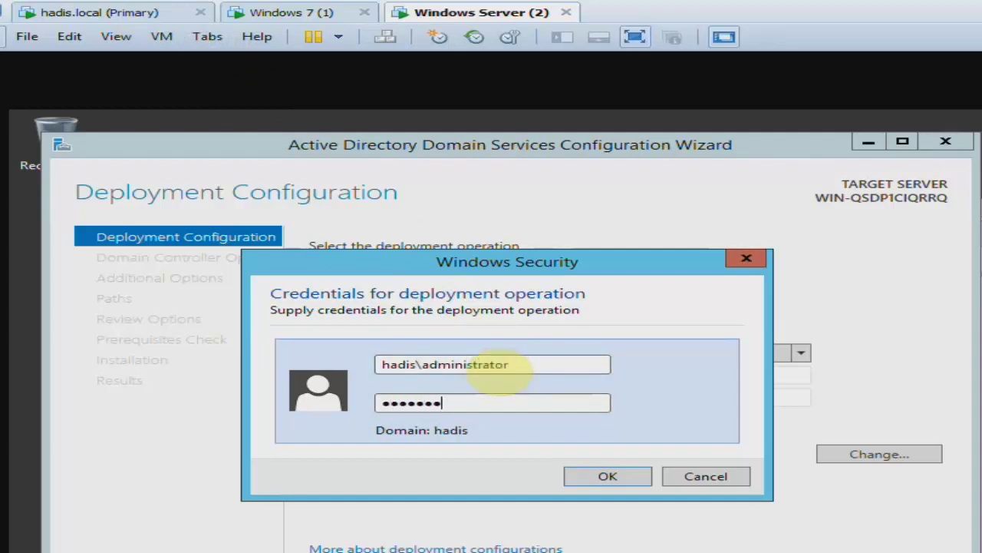
pyautogui.press('Return')
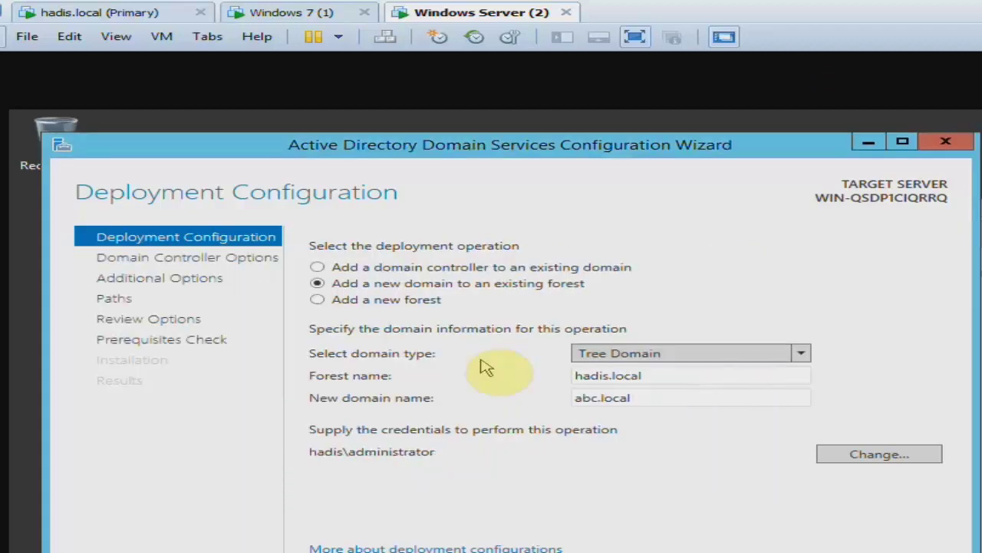
pyautogui.click(559, 475)
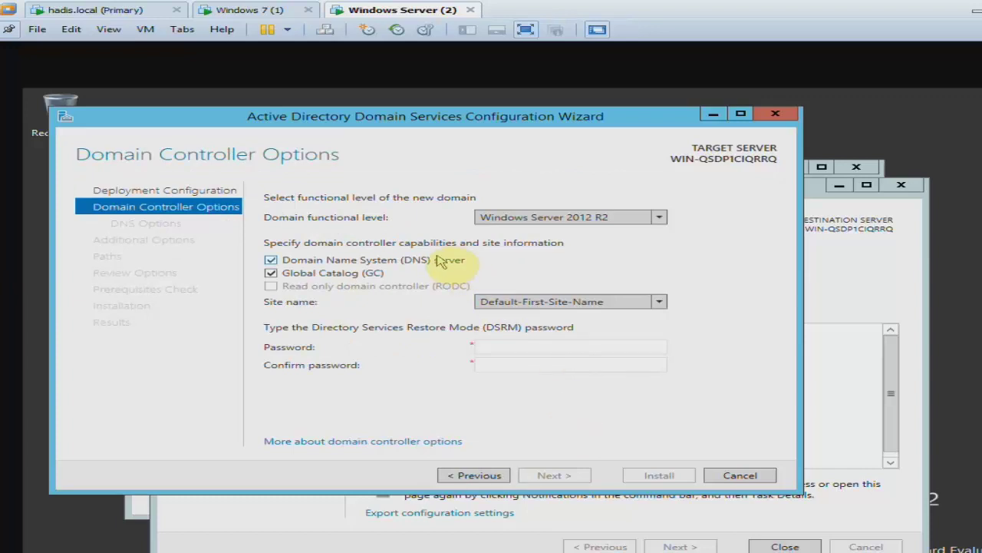
# Keep Windows Server 2012 R2 as functional level and Default-First-Site-Name as the site.
pyautogui.click(544, 217)
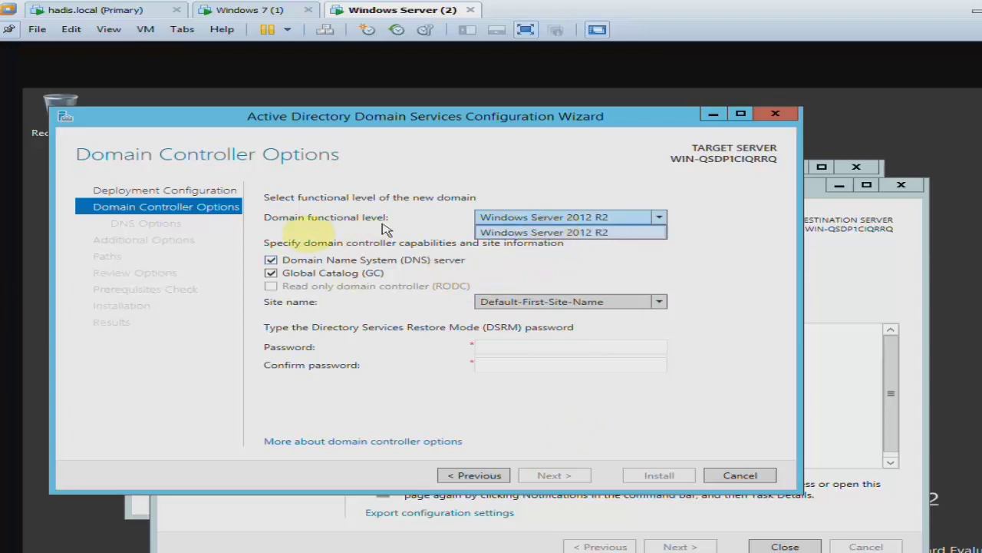
pyautogui.click(614, 235)
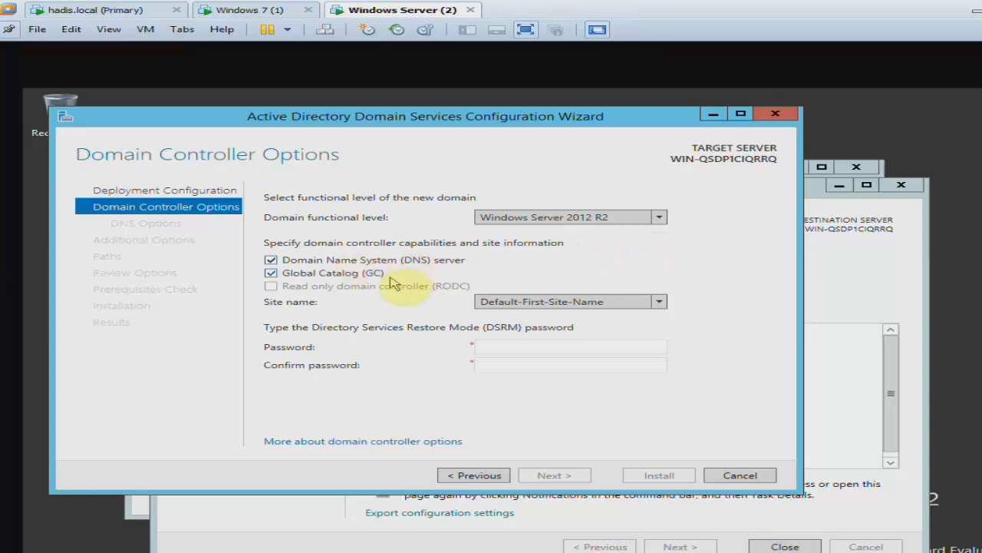
pyautogui.click(546, 303)
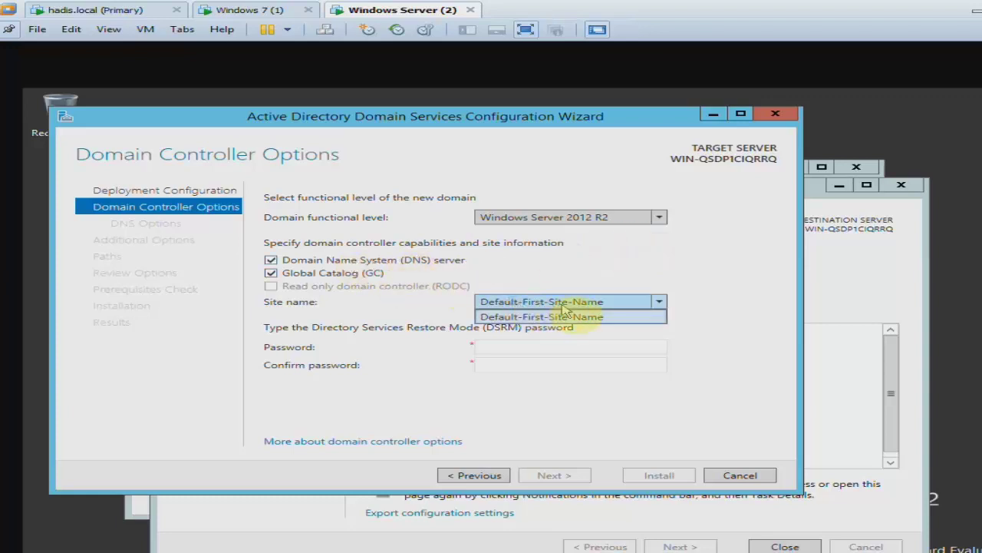
pyautogui.click(612, 306)
# Enter and confirm the DSRM restore-mode password, then continue to DNS Options.
pyautogui.click(565, 346)
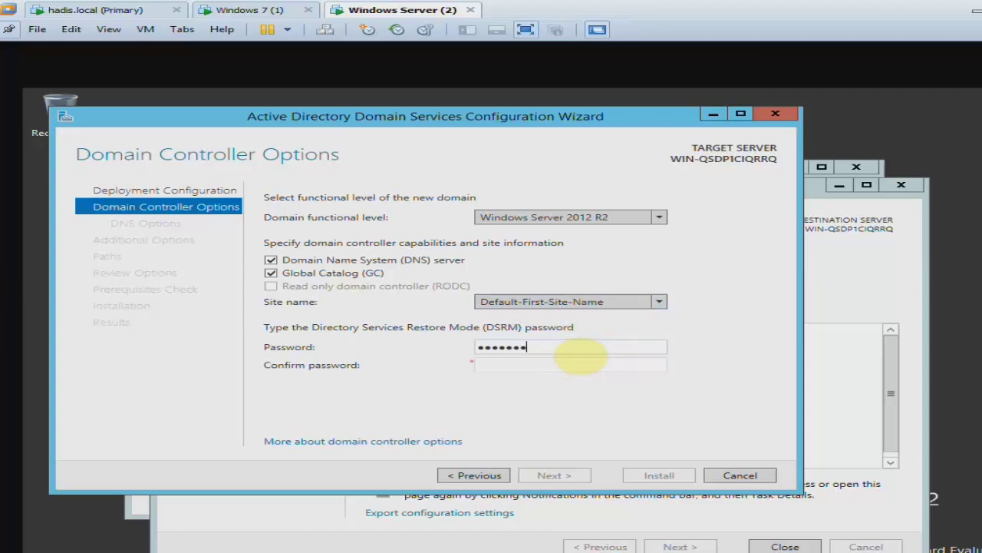
pyautogui.press('Tab')
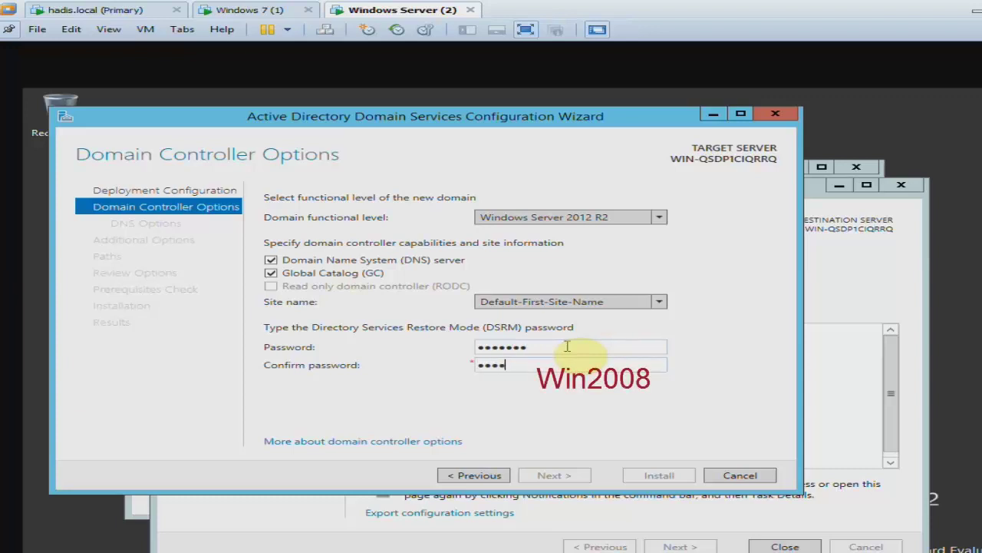
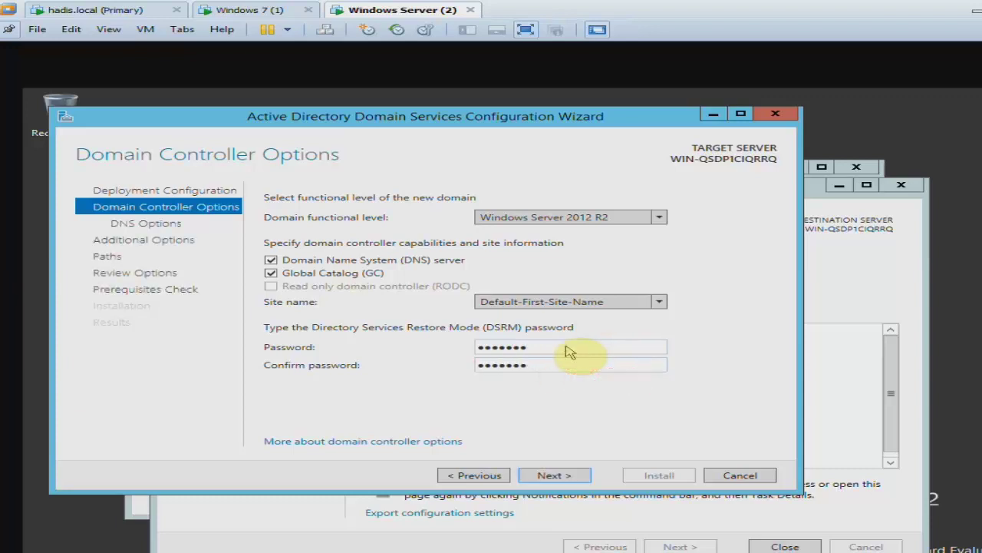
pyautogui.press('Return')
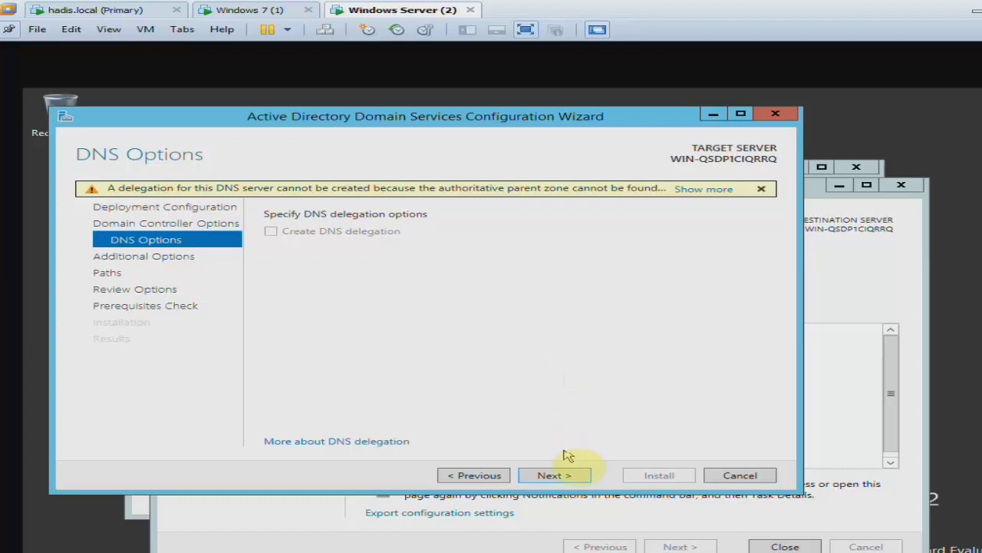
# Accept NetBIOS name ABC and the default database, log and SYSVOL folders, then run prerequisite checks.
pyautogui.click(571, 473)
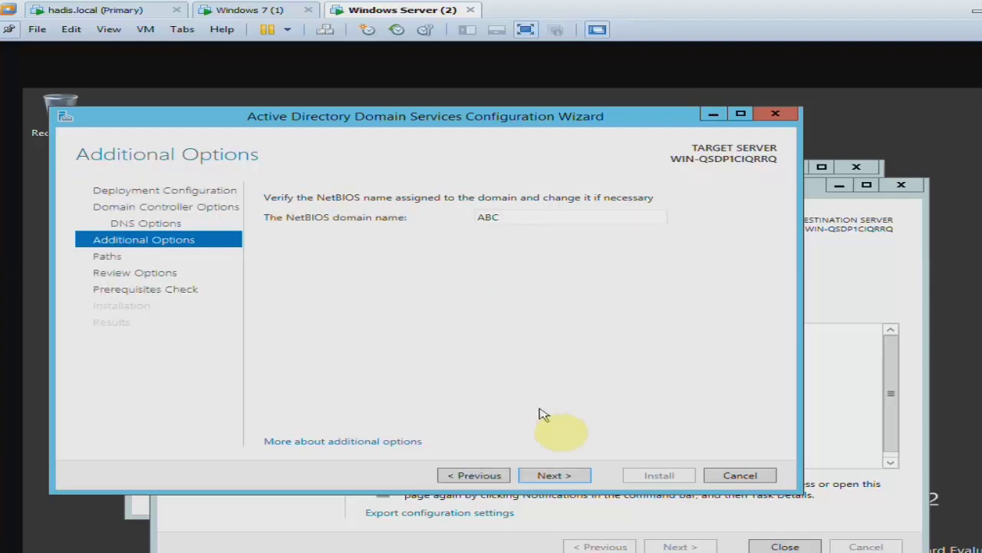
pyautogui.click(586, 477)
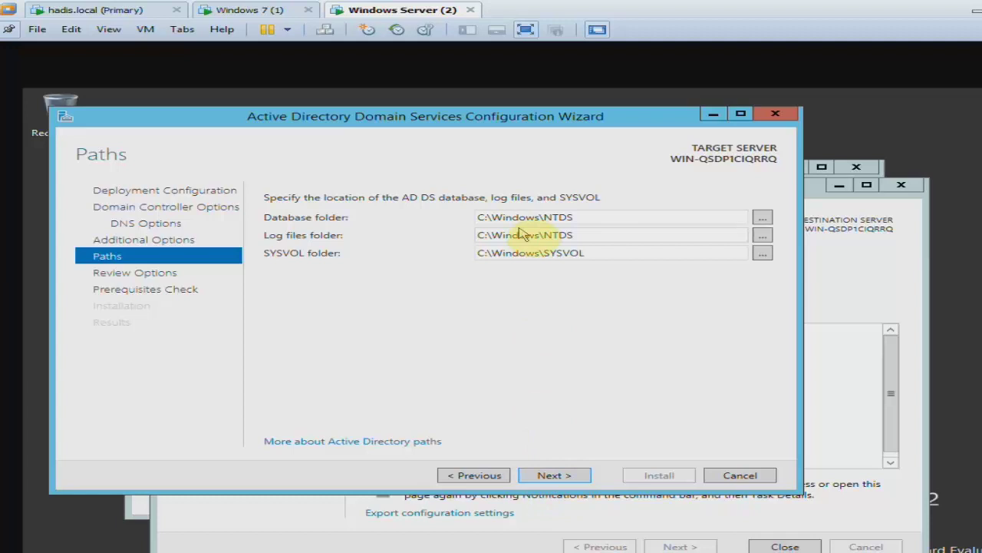
pyautogui.click(585, 476)
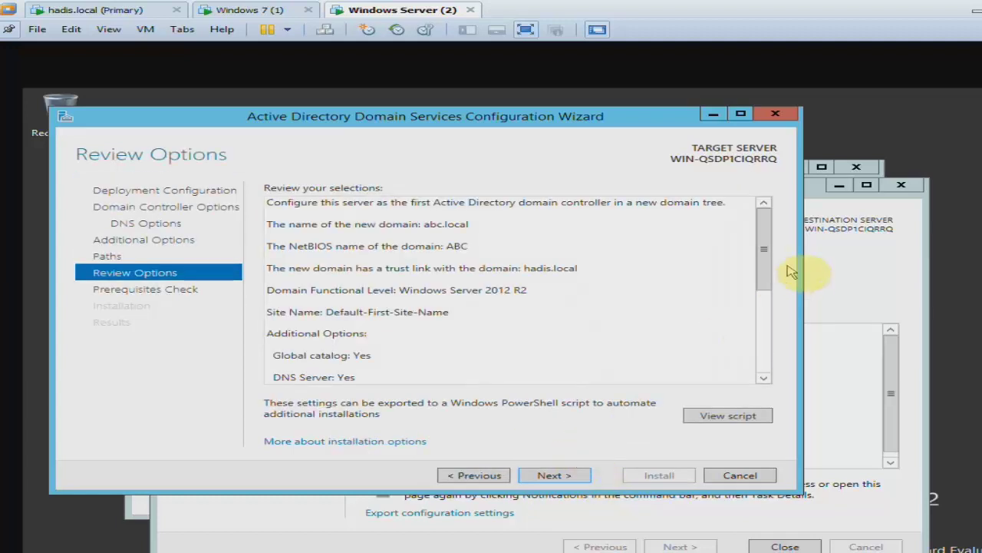
pyautogui.moveTo(764, 238); pyautogui.dragTo(764, 350)
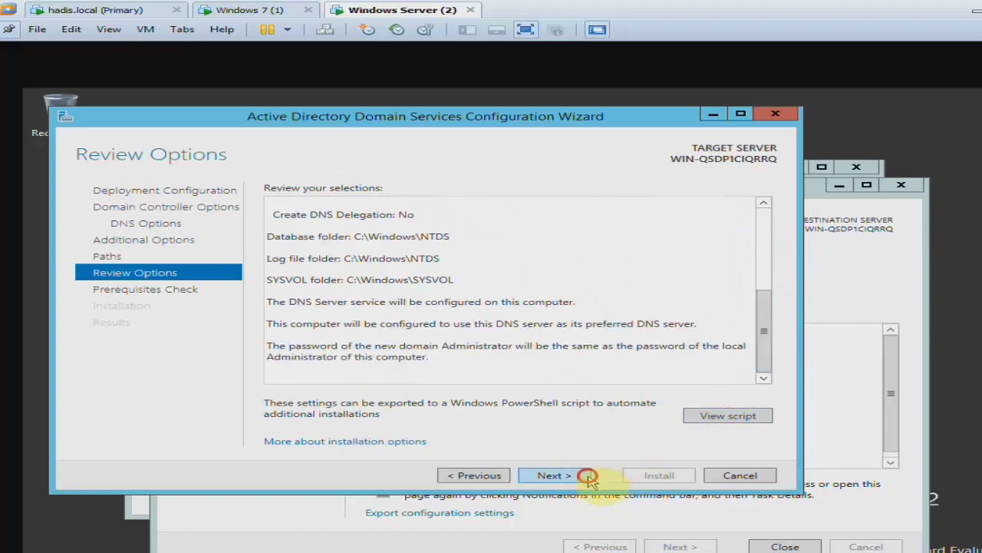
pyautogui.click(586, 470)
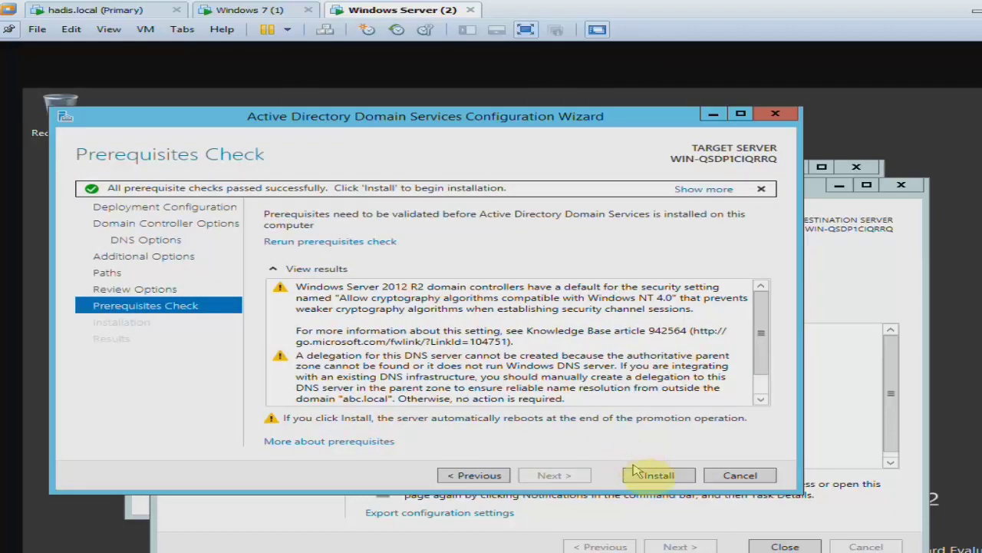
# Start installing the abc.local domain controller, then switch to the Windows 7 (1) virtual machine.
pyautogui.click(642, 473)
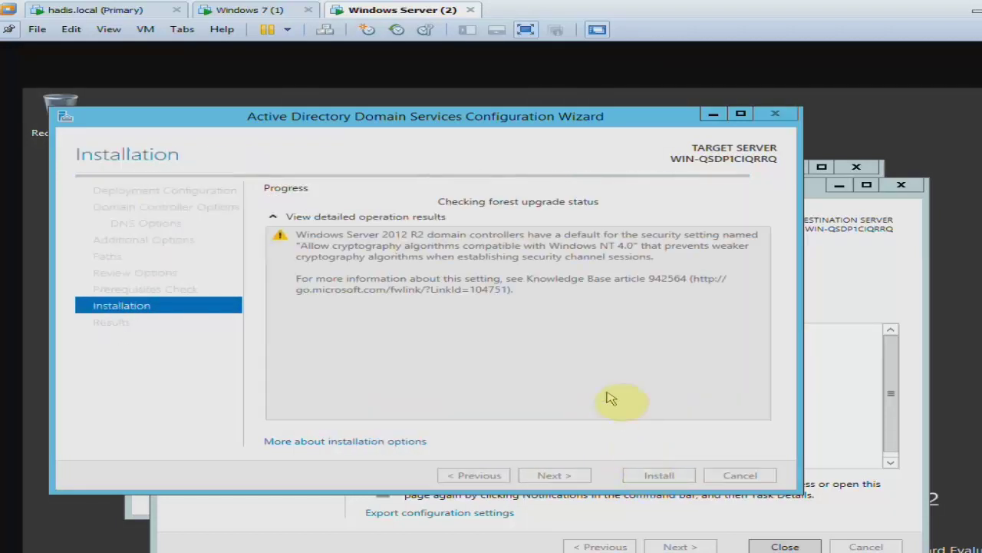
pyautogui.click(526, 373)
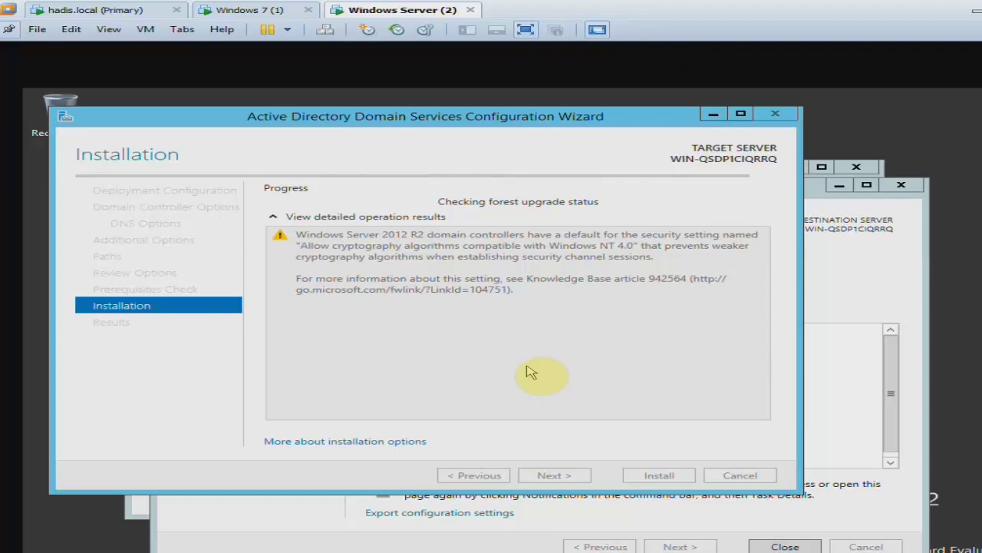
pyautogui.click(262, 15)
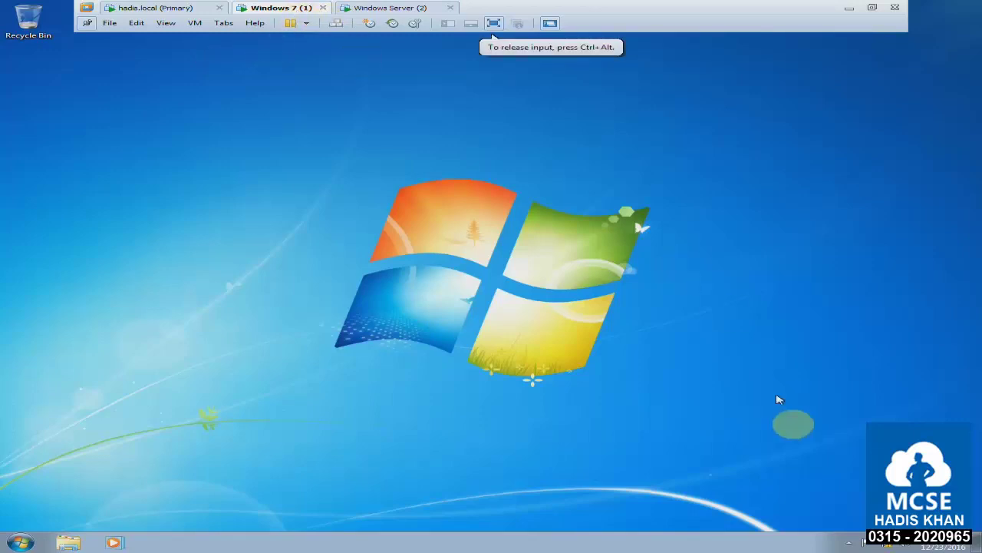
# Give the Local Area Connection static IP 10.0.0.12, mask 255.0.0.0, DNS 10.0.0.10, and save.
pyautogui.rightClick(878, 542)
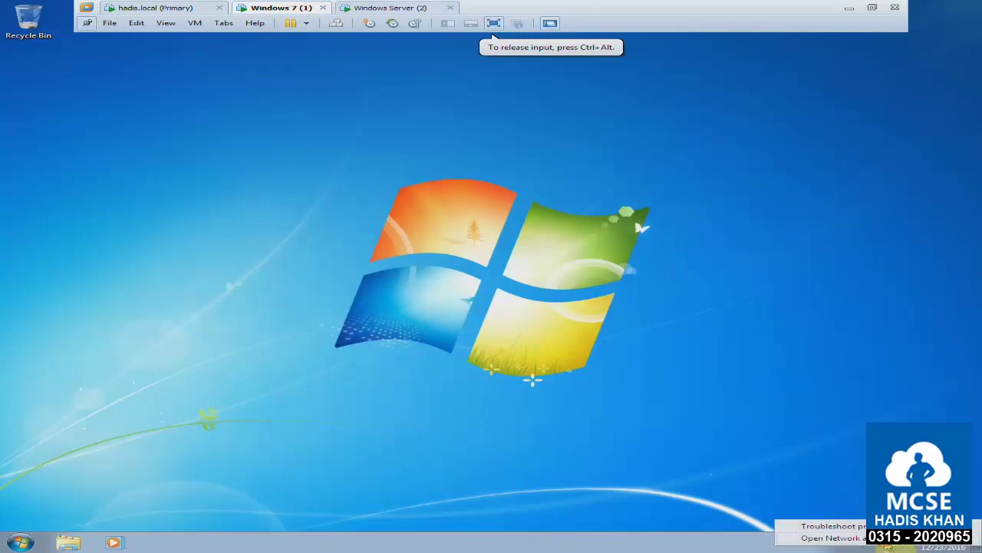
pyautogui.click(814, 535)
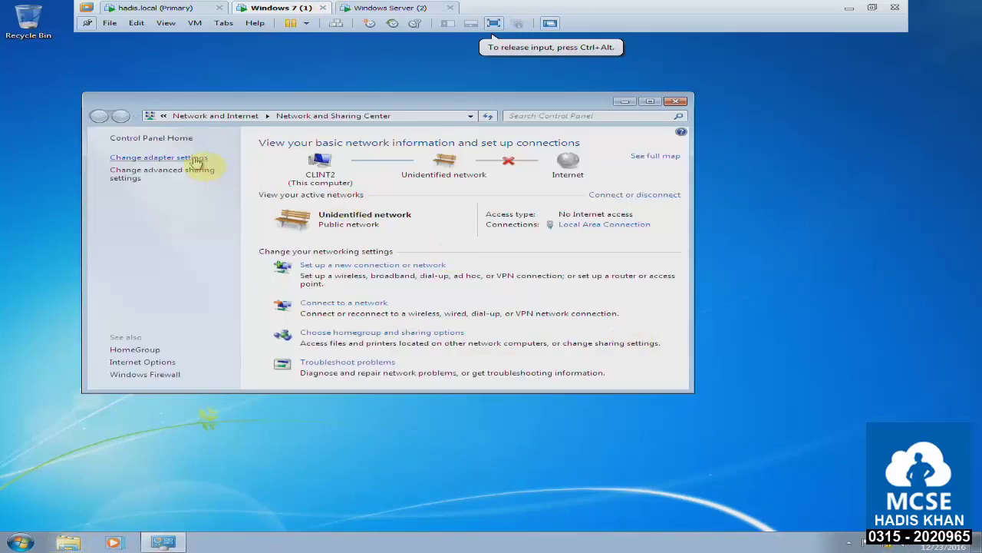
pyautogui.click(195, 158)
pyautogui.rightClick(190, 164)
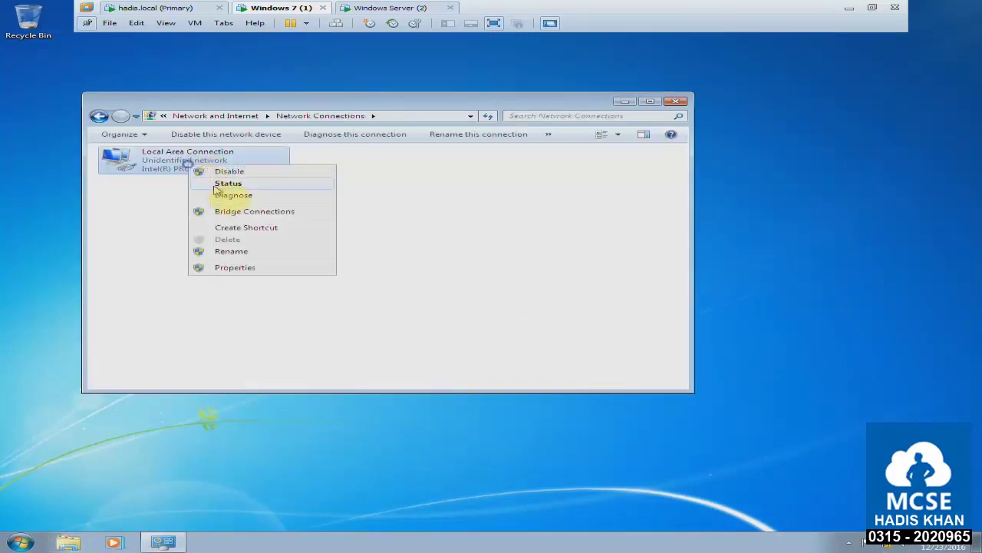
pyautogui.click(283, 275)
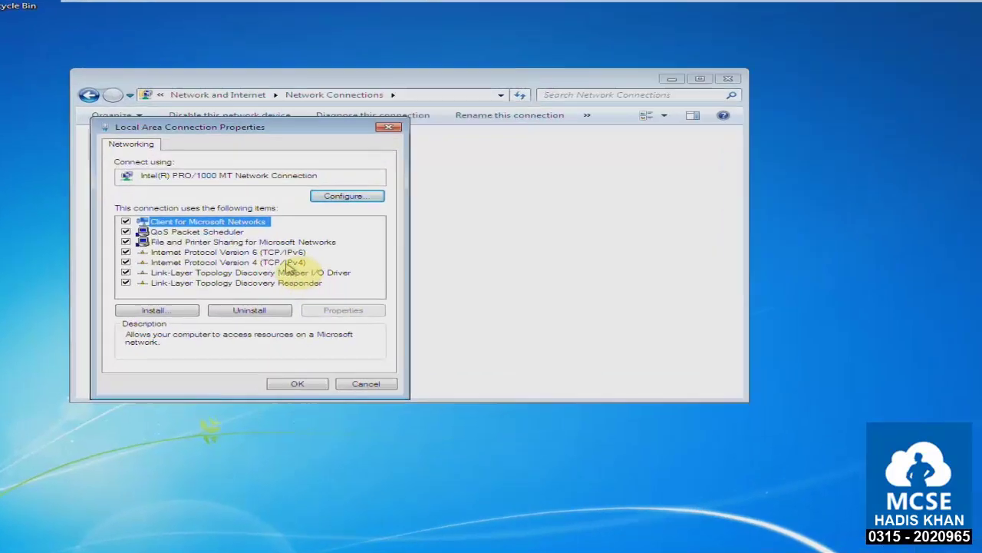
pyautogui.doubleClick(327, 259)
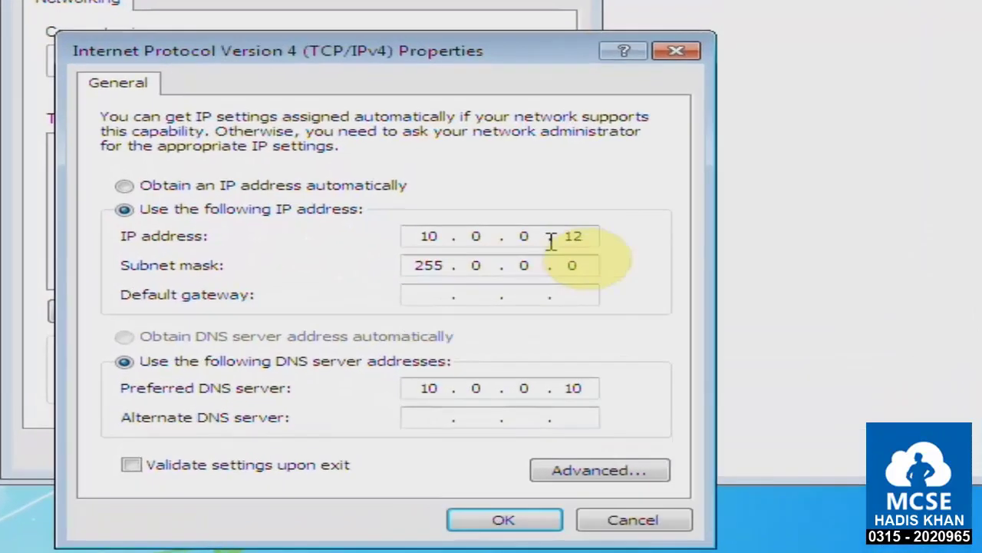
pyautogui.doubleClick(488, 251)
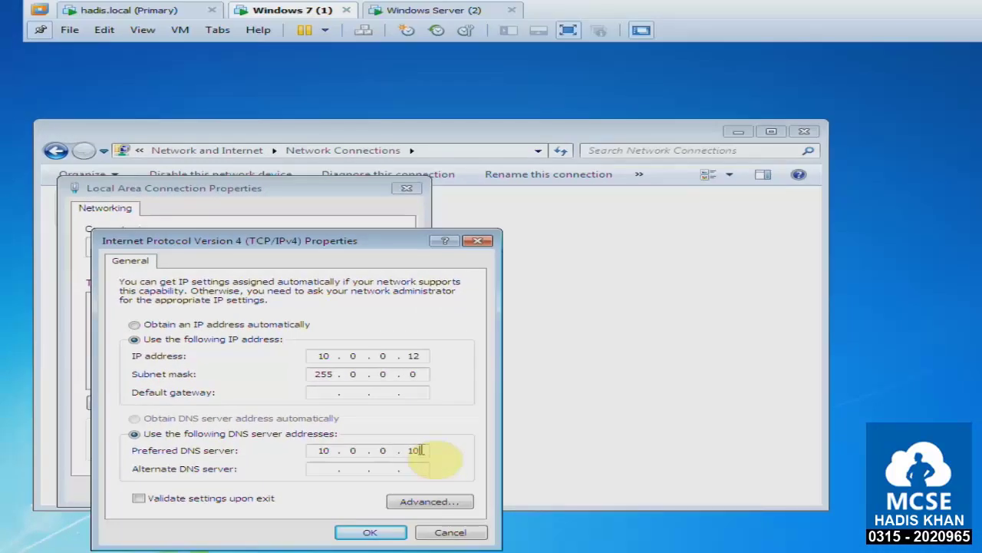
pyautogui.click(377, 531)
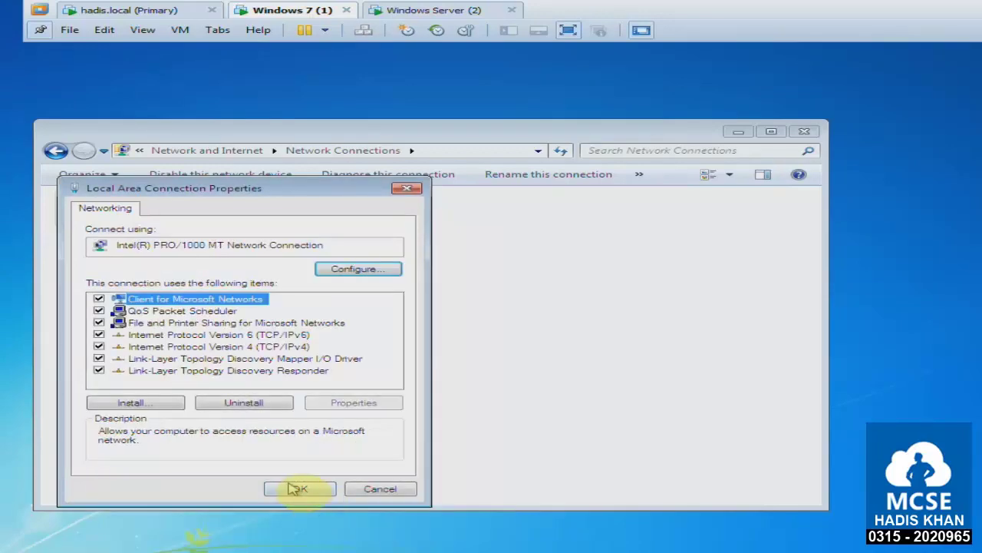
pyautogui.click(297, 489)
pyautogui.press('super+Pause')
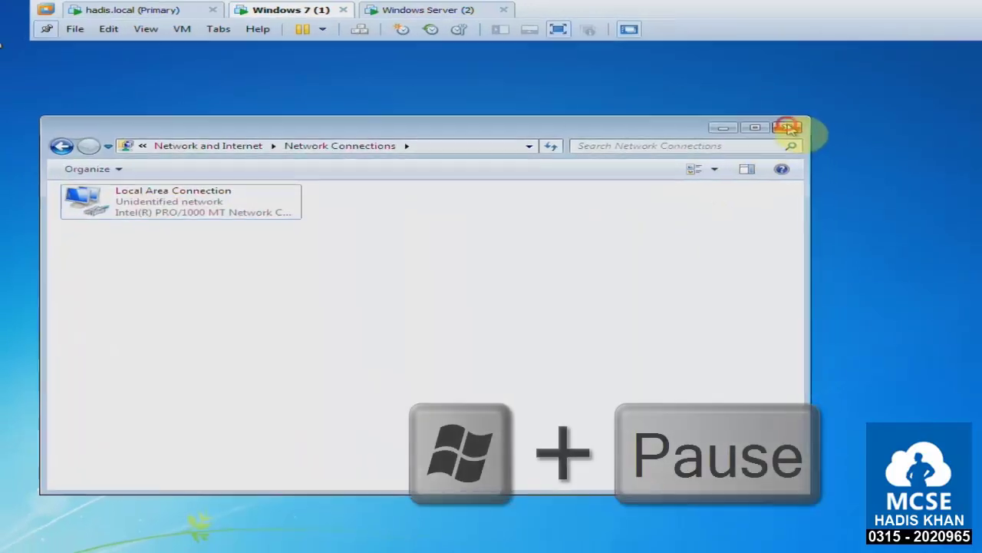
# Make the Windows 7 computer a member of the hadis.local domain.
pyautogui.click(788, 127)
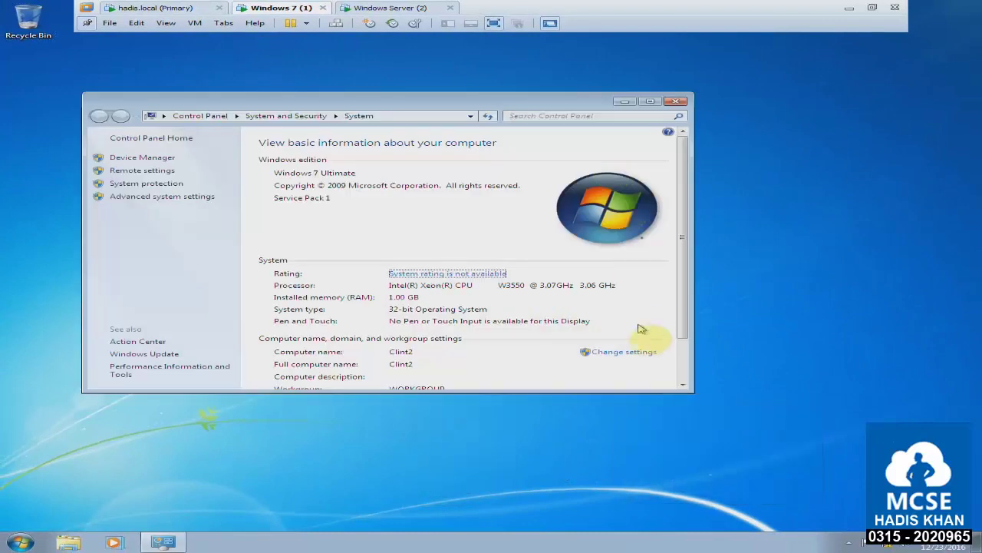
pyautogui.click(624, 351)
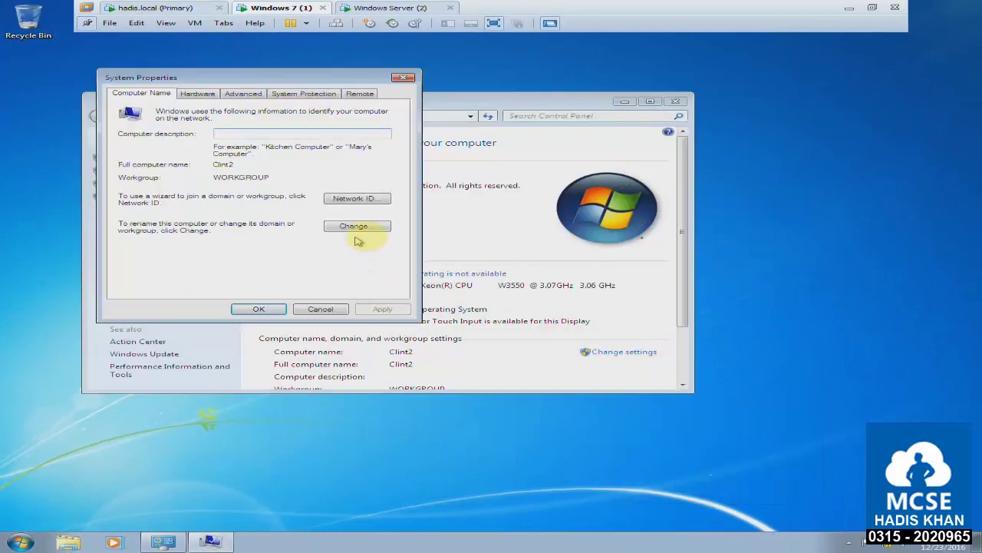
pyautogui.click(357, 226)
pyautogui.click(138, 219)
pyautogui.click(165, 230)
pyautogui.write('ha')
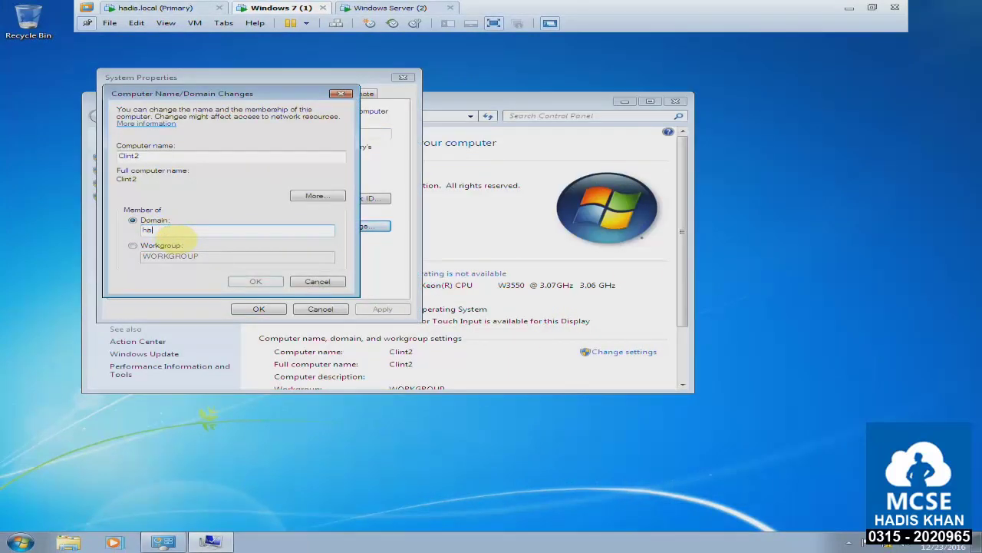
pyautogui.write('dis.local')
pyautogui.press('Return')
# Authenticate with the domain administrator account, accept the welcome and restart notices, and restart now.
pyautogui.write('administrator')
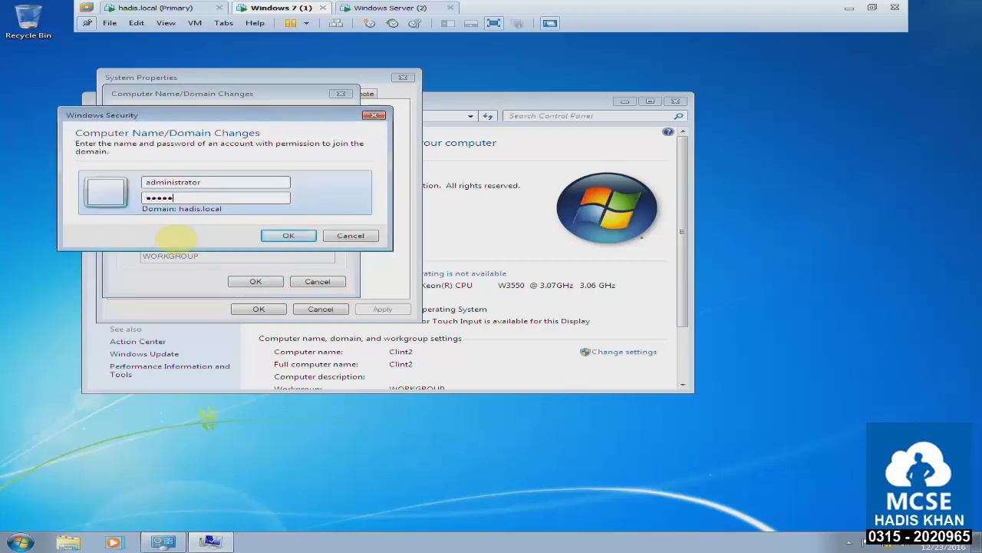
pyautogui.press('Return')
pyautogui.click(572, 310)
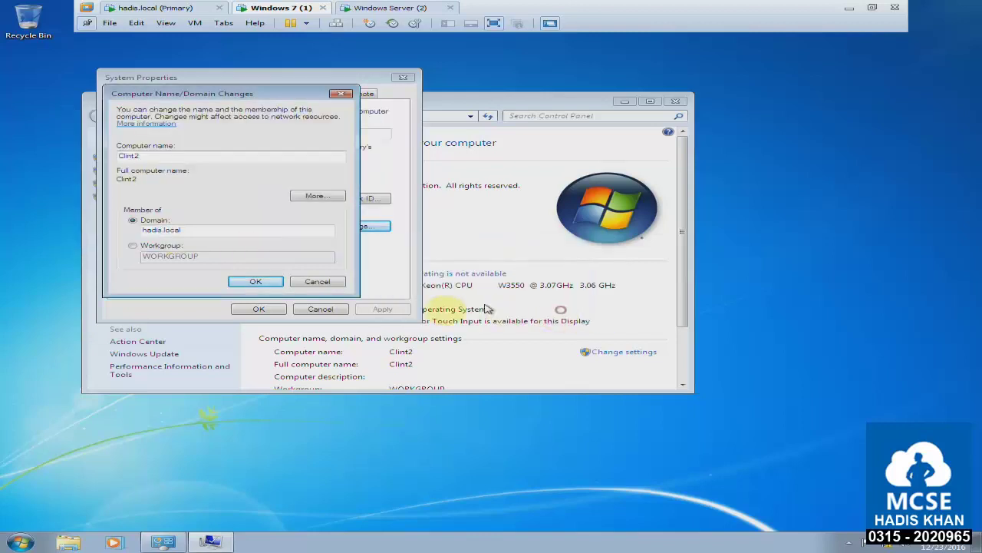
pyautogui.click(255, 281)
pyautogui.click(585, 285)
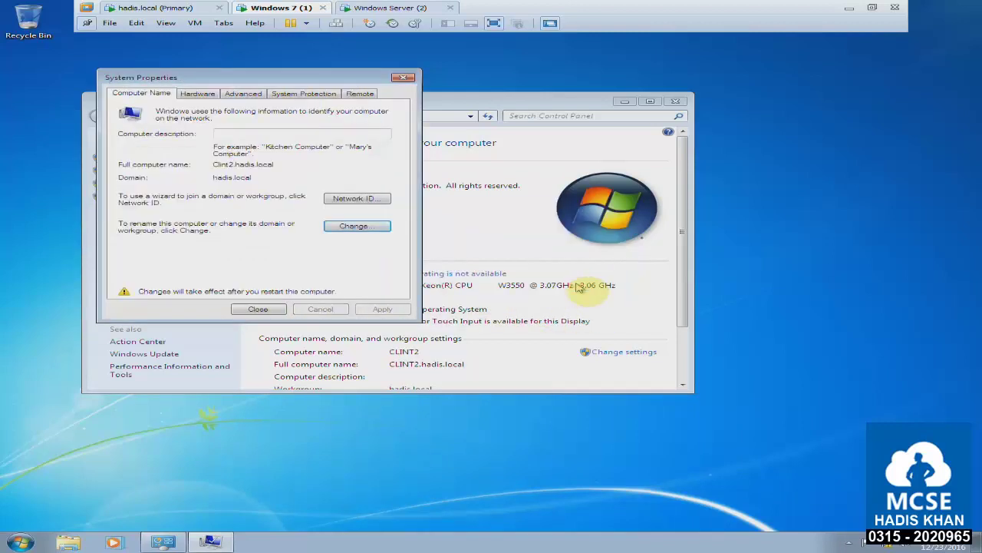
pyautogui.click(320, 307)
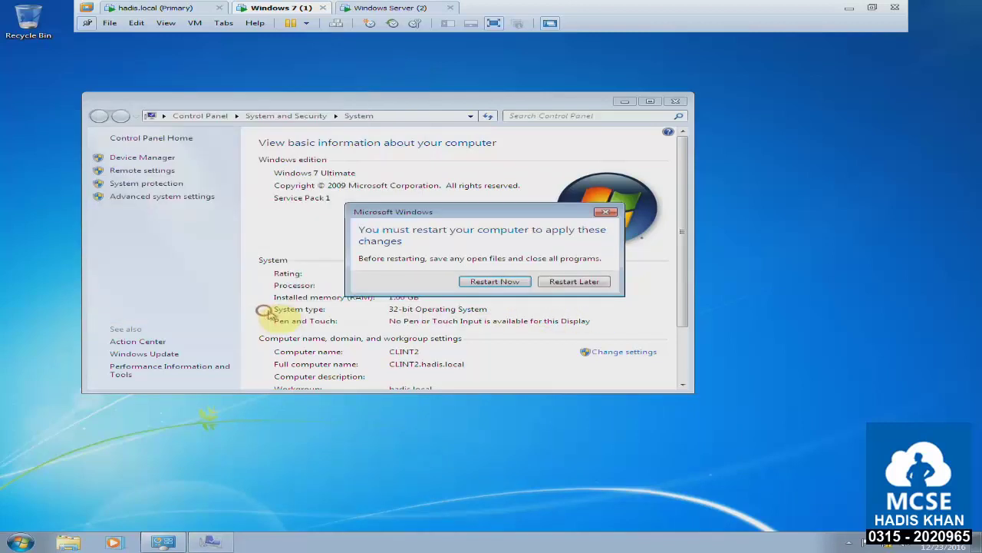
pyautogui.click(465, 284)
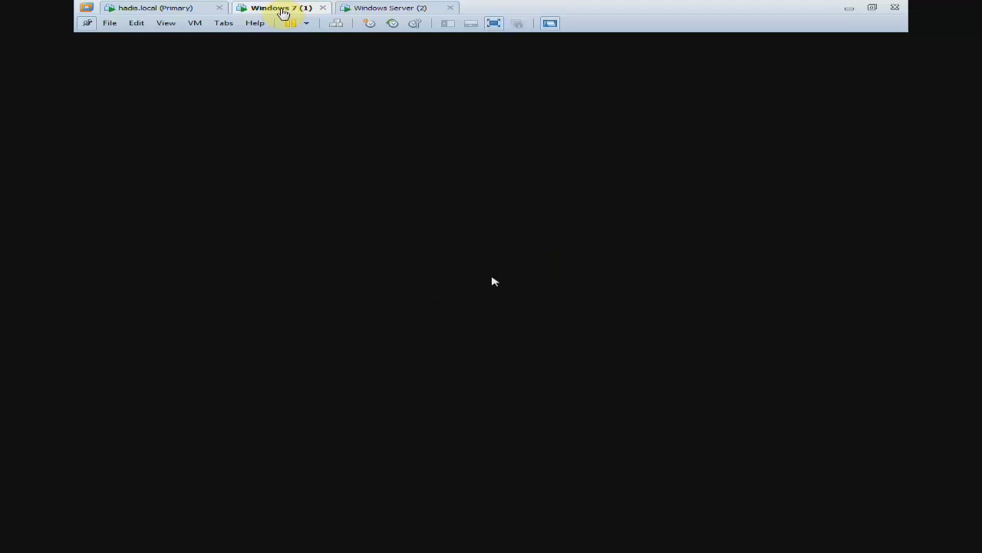
# Change the Windows Server (2) machine's name to abc.local in Settings > Options > General.
pyautogui.click(372, 11)
pyautogui.rightClick(372, 10)
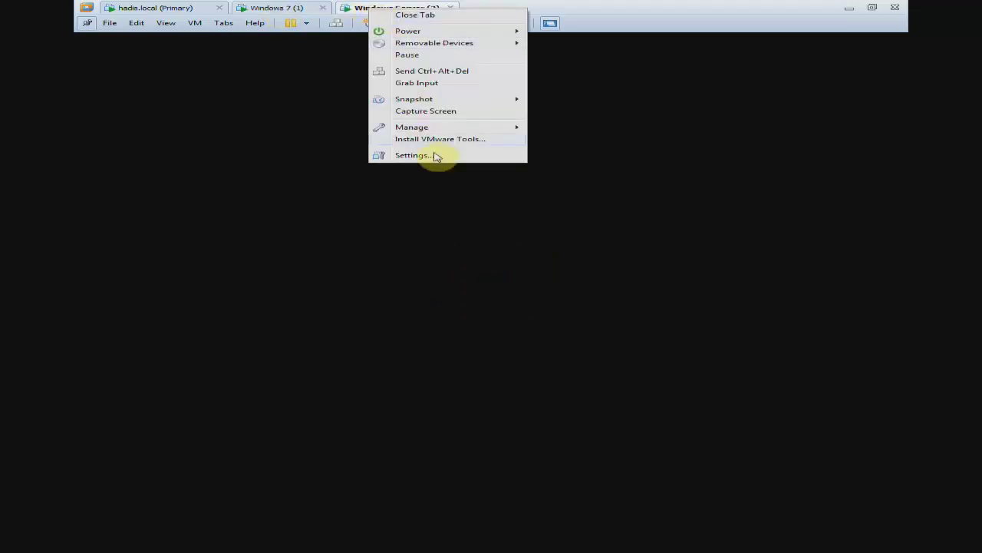
pyautogui.click(437, 156)
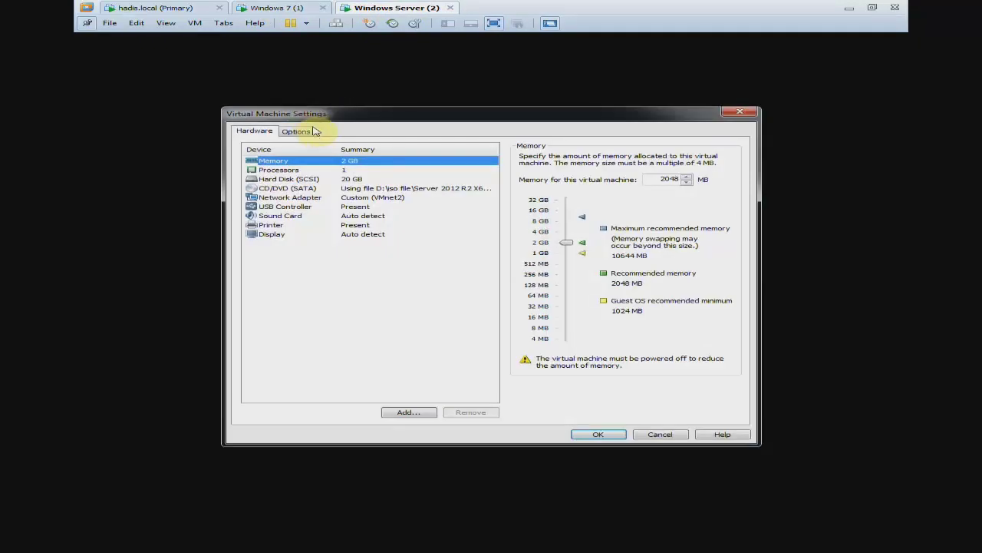
pyautogui.click(311, 131)
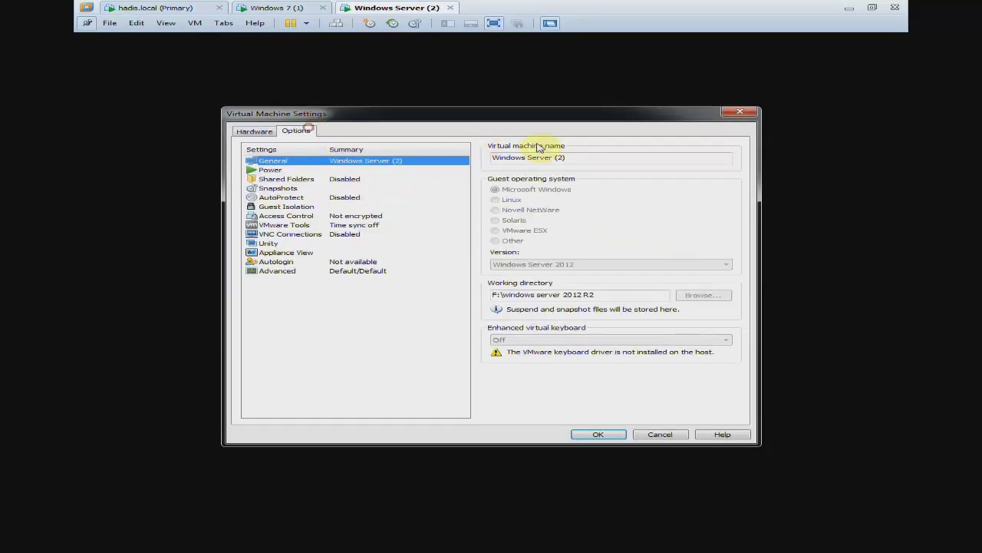
pyautogui.tripleClick(588, 154)
pyautogui.write('abc.local')
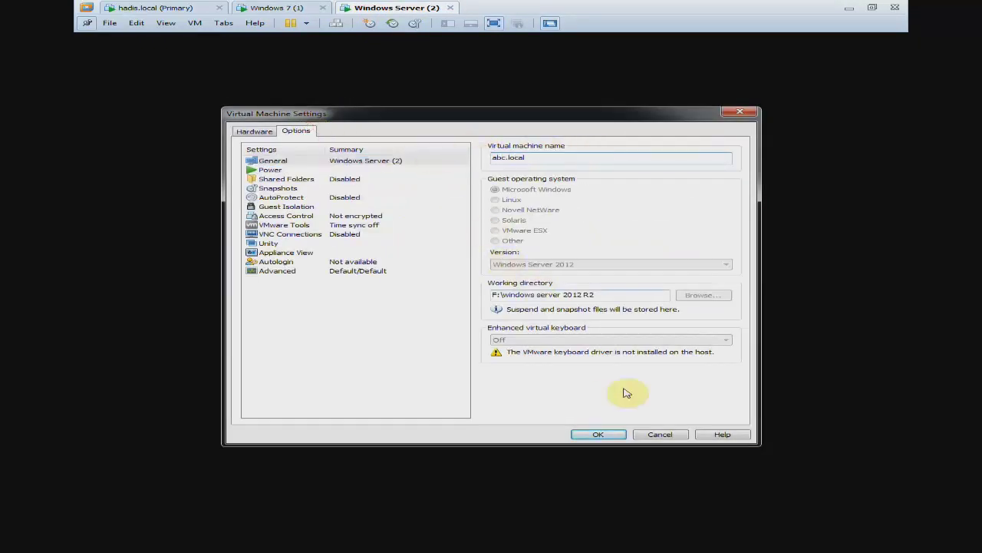
pyautogui.click(599, 434)
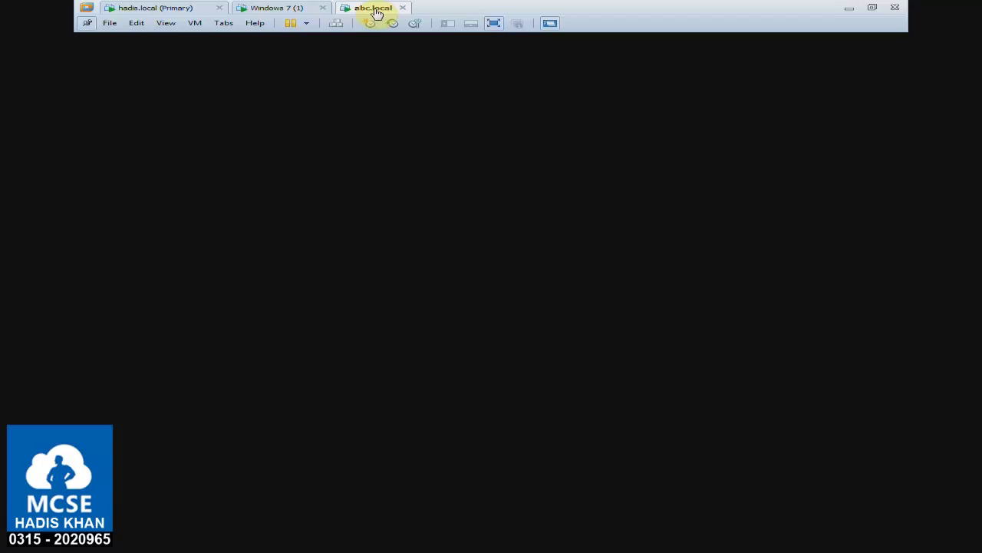
# Switch to the hadis.local server and sign in with the administrator password.
pyautogui.click(192, 10)
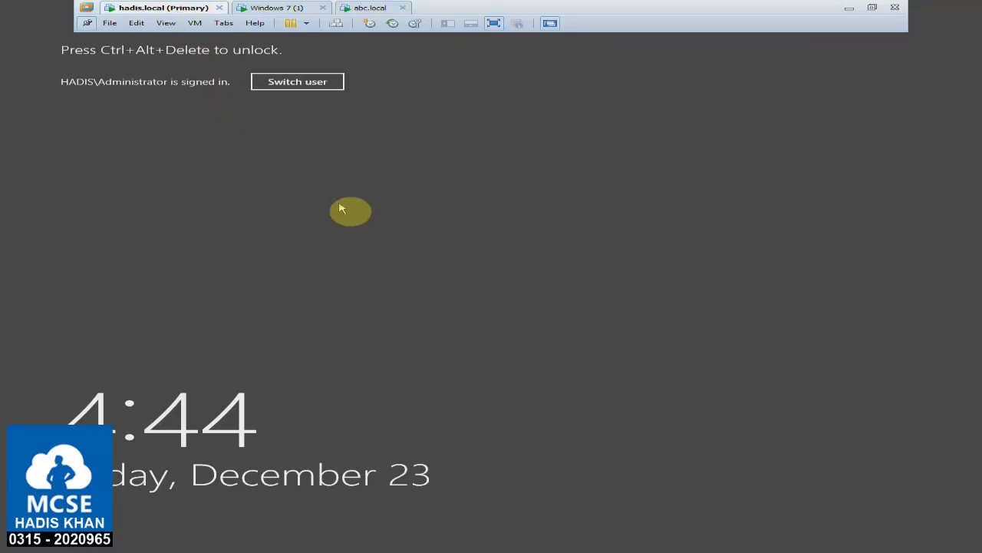
pyautogui.press('ctrl+alt+Insert')
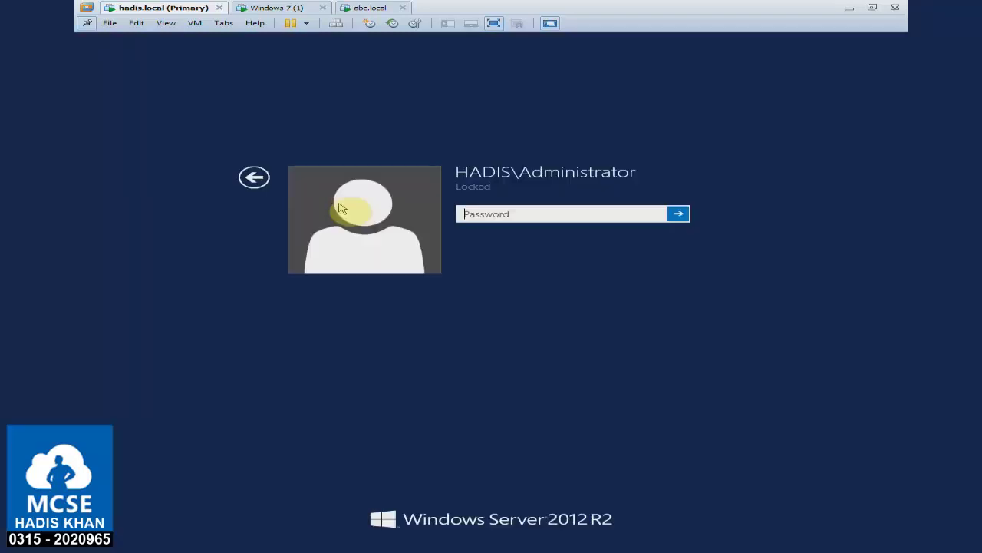
pyautogui.click(551, 214)
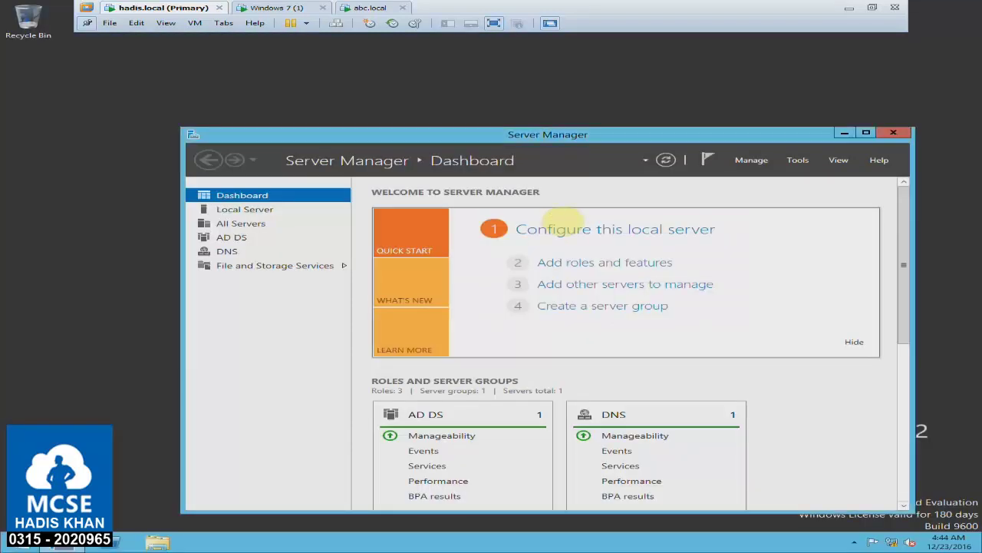
# Open DNS Manager for SER2 and expand Ser2.hadis.local's Forward Lookup Zones.
pyautogui.click(230, 251)
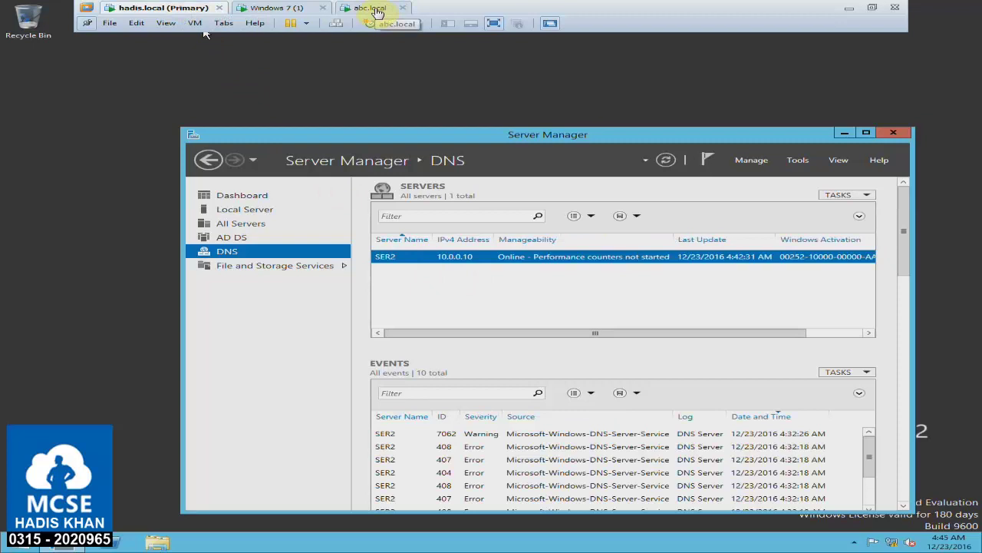
pyautogui.rightClick(414, 263)
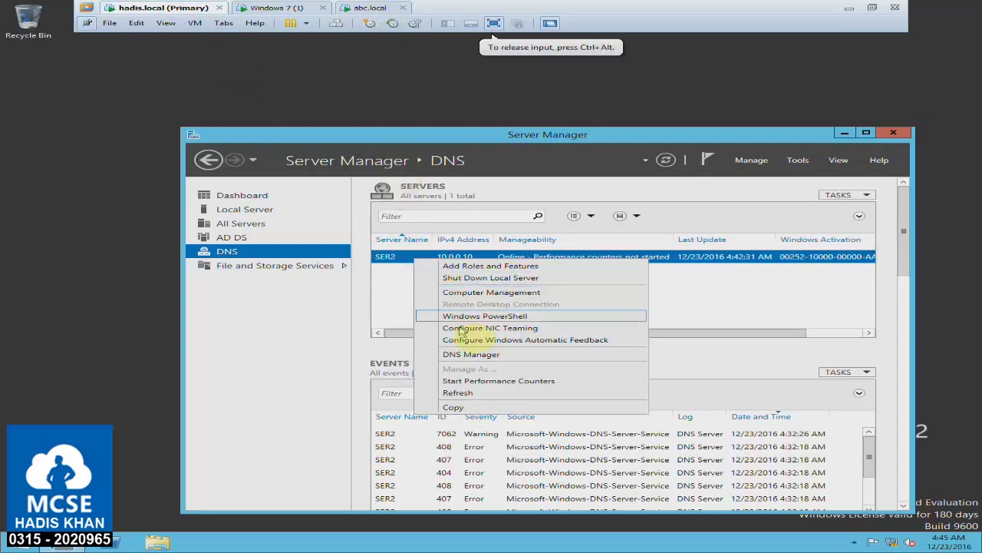
pyautogui.click(491, 350)
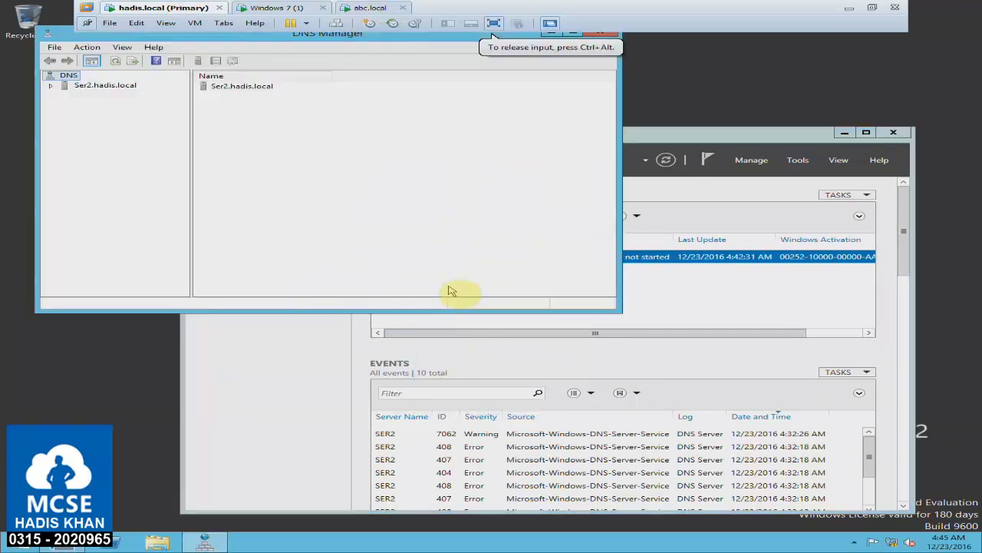
pyautogui.click(103, 86)
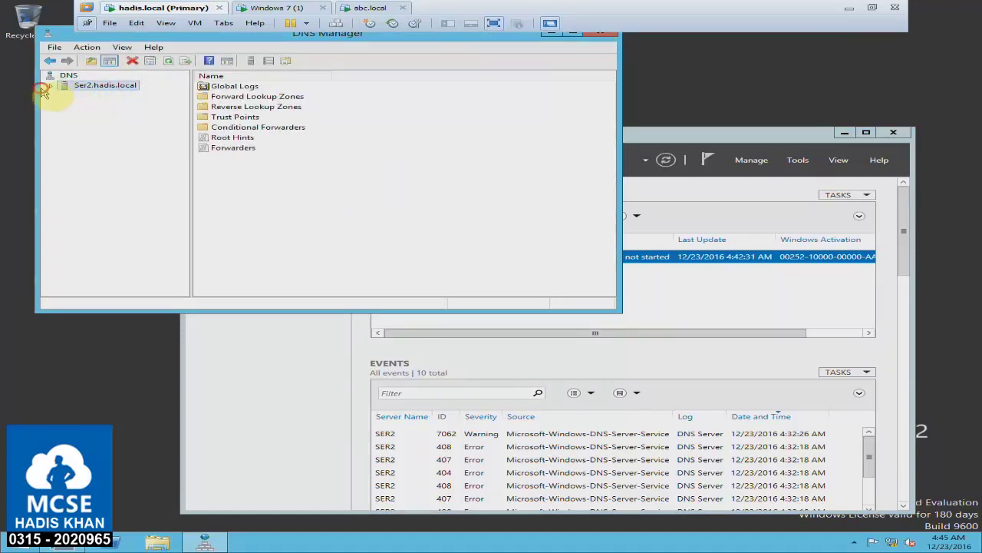
pyautogui.click(51, 85)
pyautogui.click(88, 103)
pyautogui.click(66, 104)
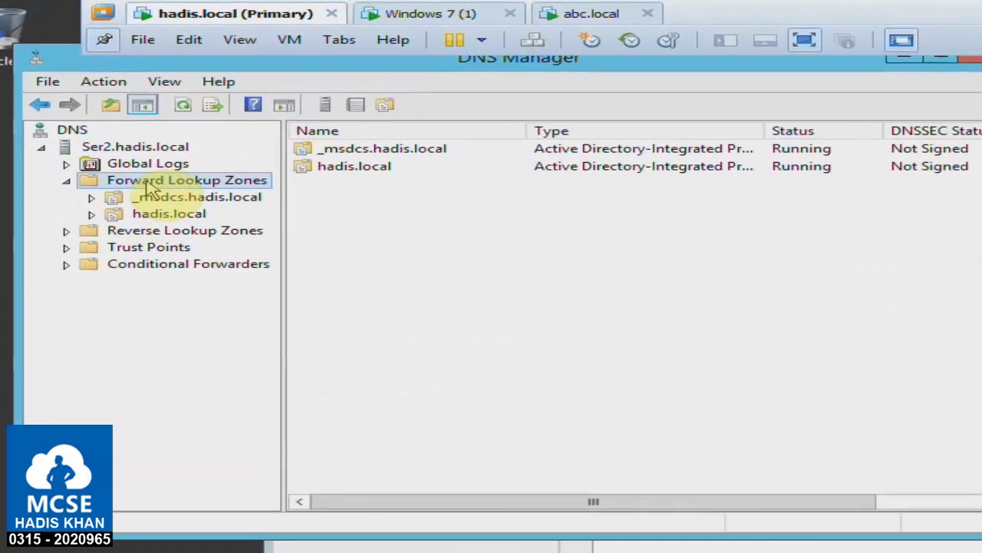
# Start a new stub zone under Forward Lookup Zones, not stored in Active Directory.
pyautogui.rightClick(152, 188)
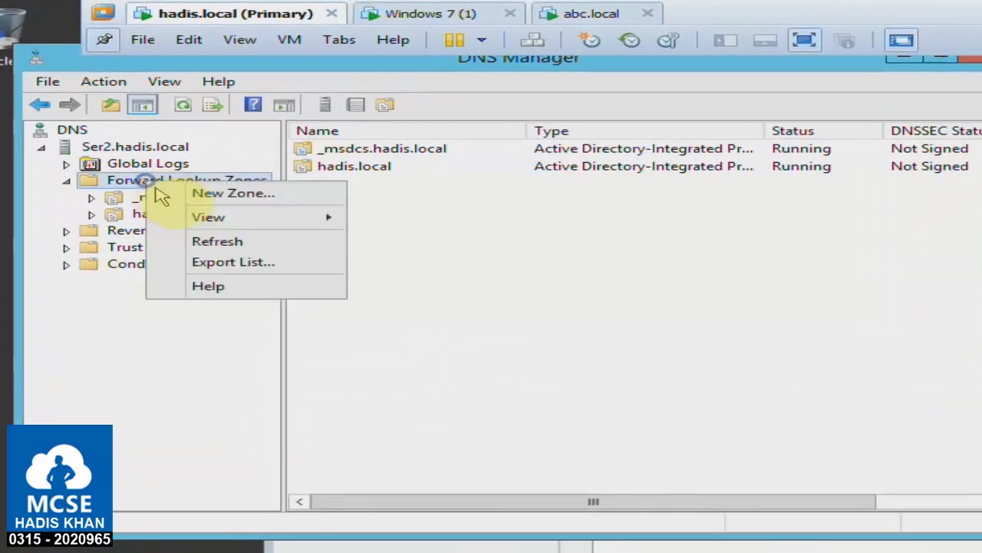
pyautogui.click(160, 198)
pyautogui.click(516, 402)
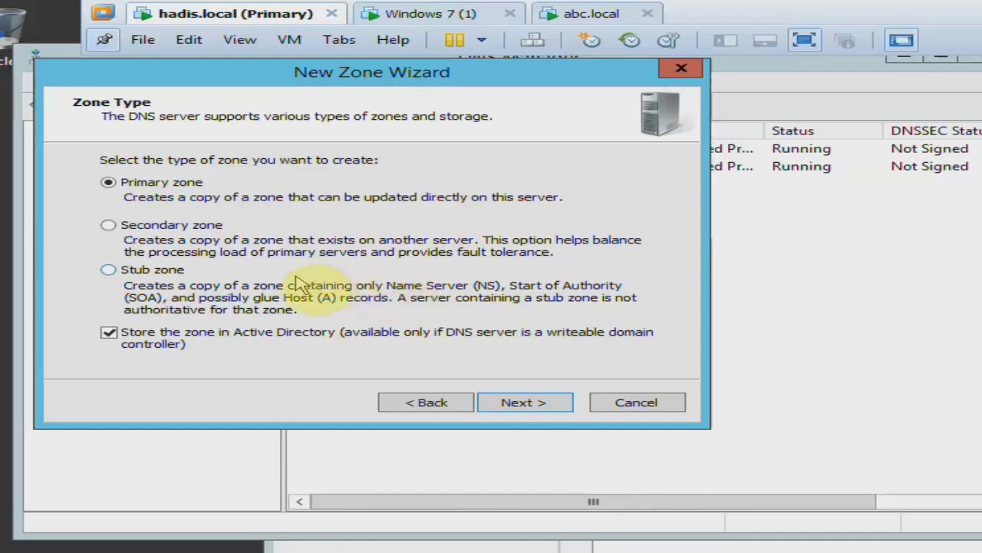
pyautogui.click(159, 275)
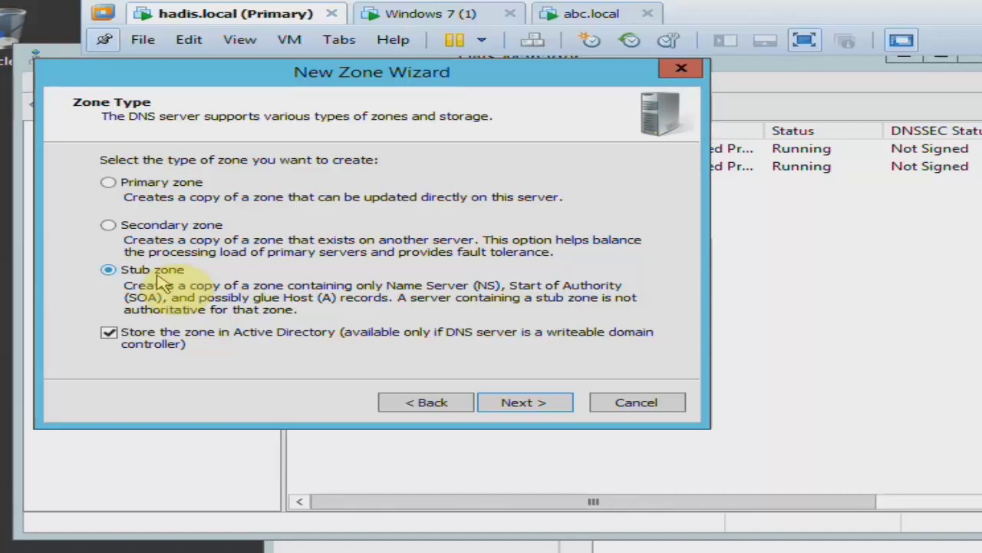
pyautogui.click(109, 332)
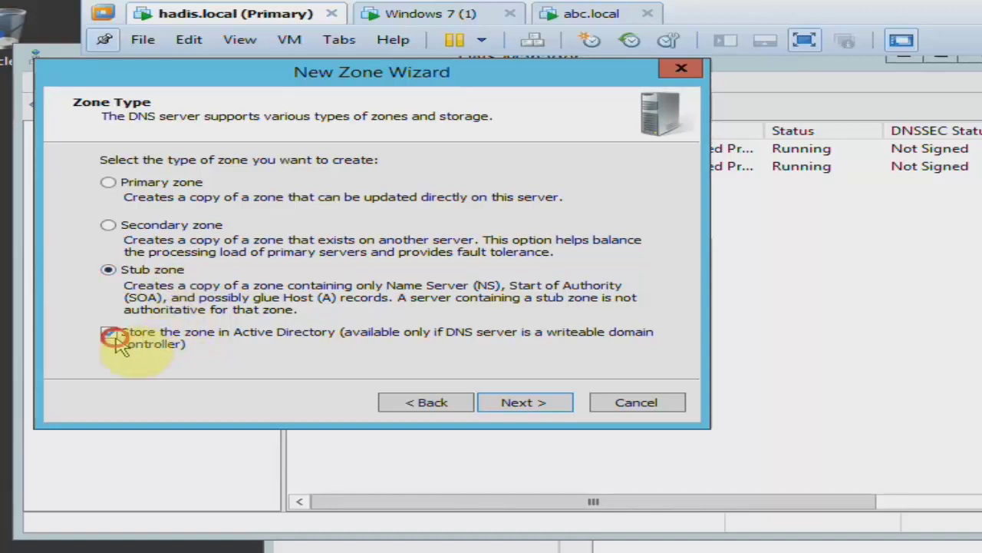
pyautogui.click(542, 402)
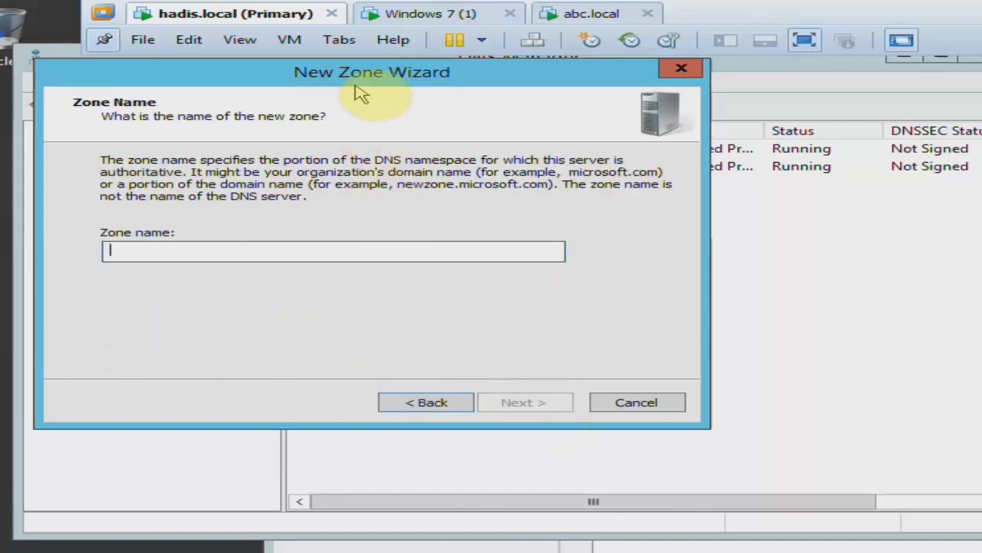
# Name the zone abc.local and keep the default abc.local.dns zone file.
pyautogui.moveTo(355, 77); pyautogui.dragTo(690, 284)
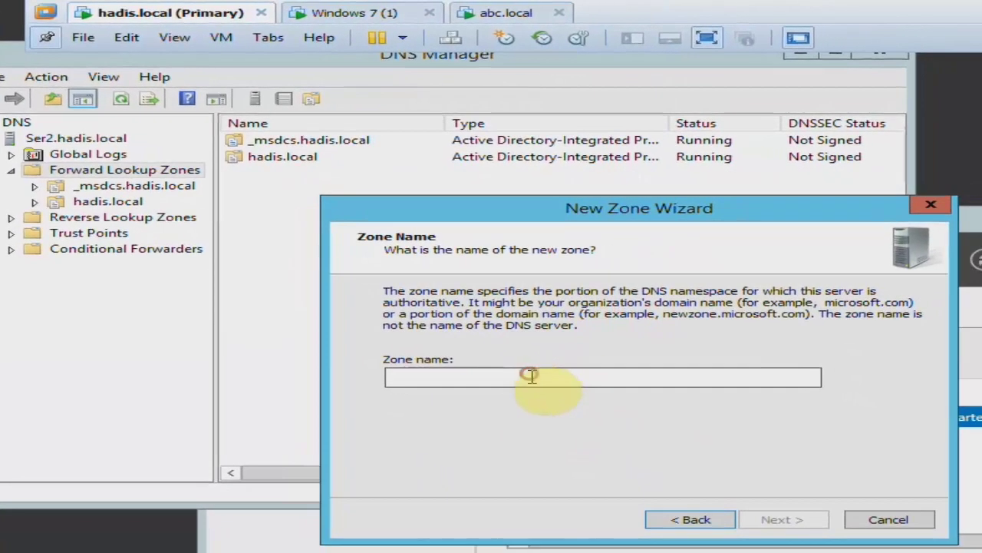
pyautogui.click(599, 392)
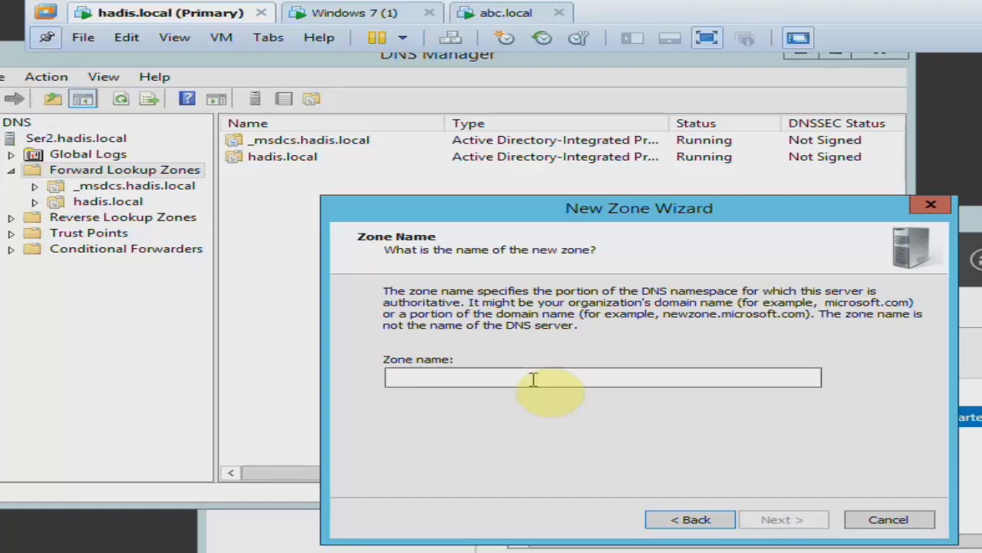
pyautogui.write('abc.local')
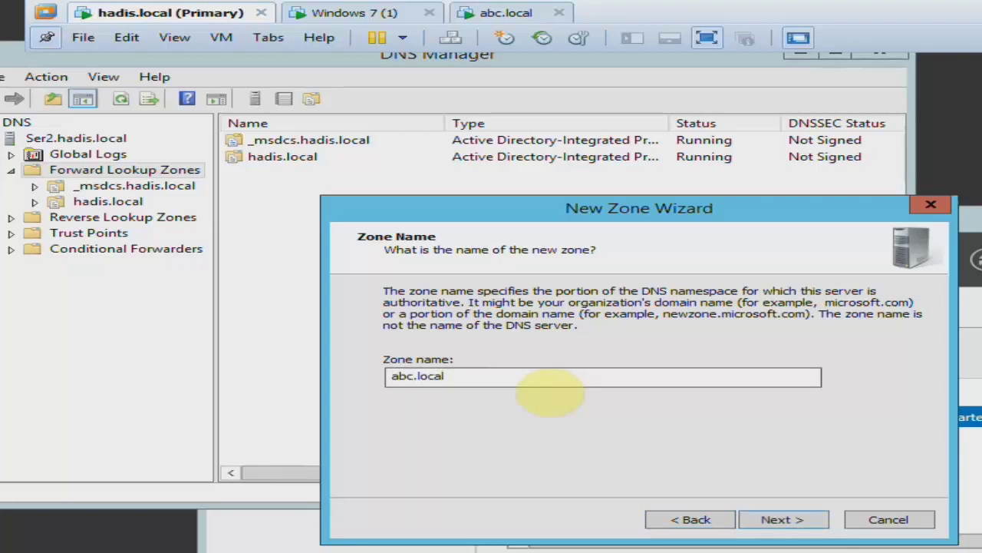
pyautogui.press('Return')
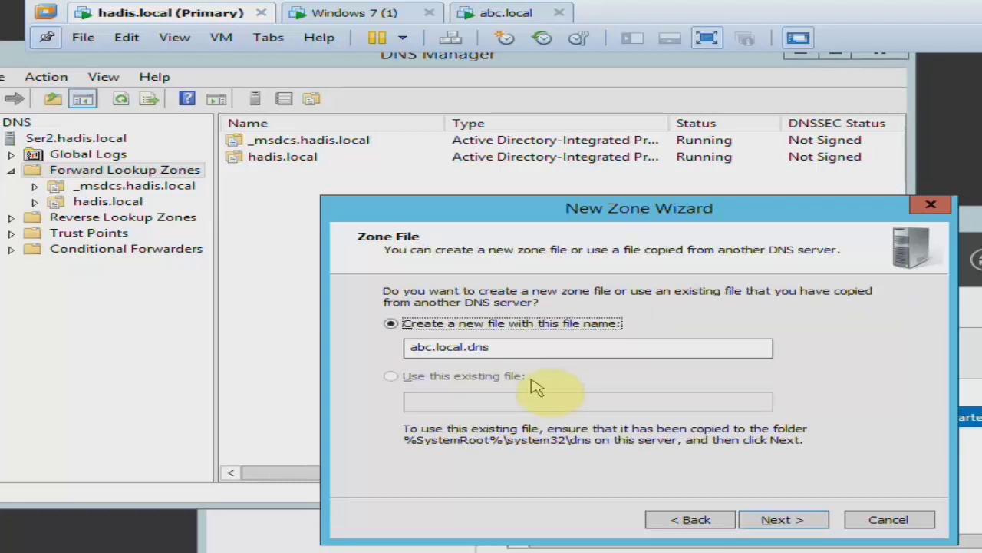
pyautogui.press('Return')
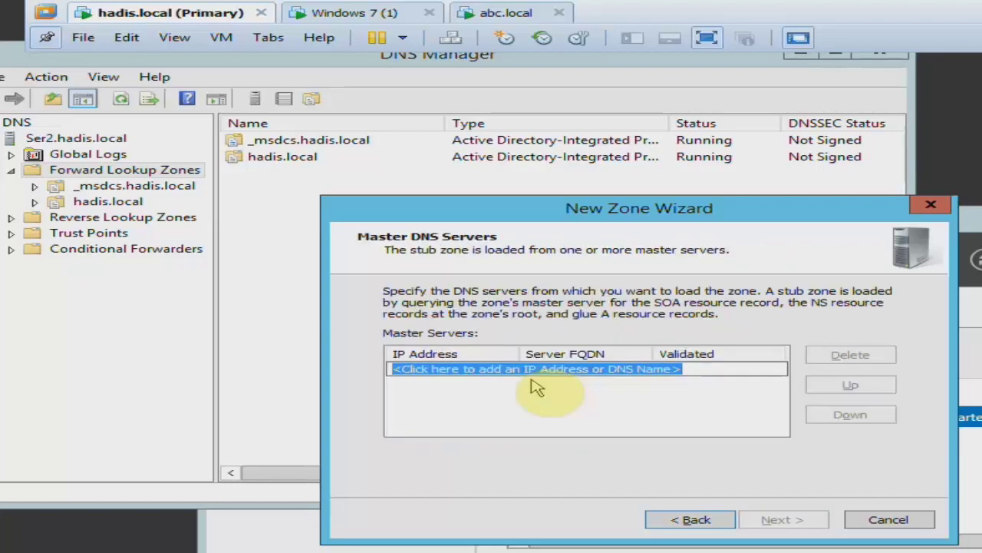
# Add master server 10.0.0.11 and finish creating the abc.local stub zone.
pyautogui.write('10')
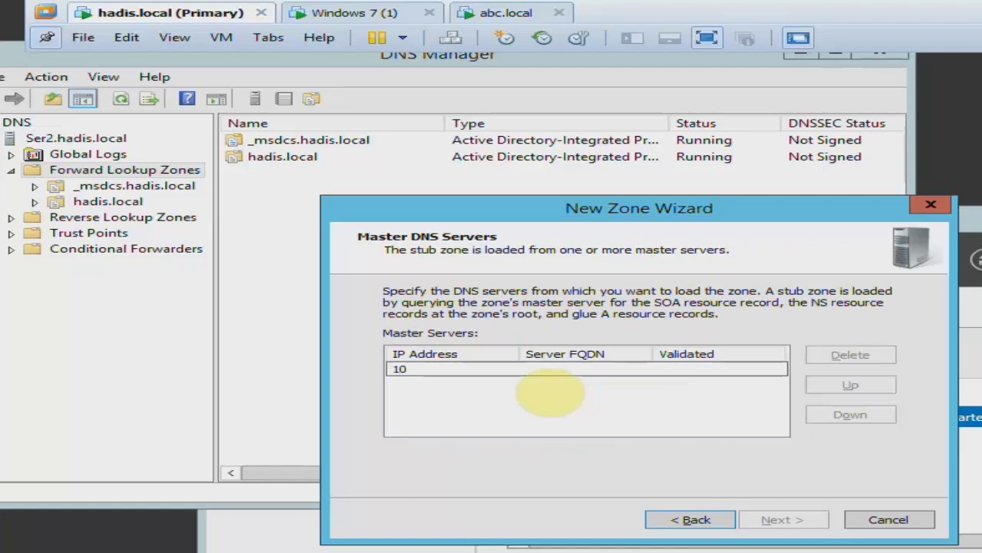
pyautogui.write('.0.0.11')
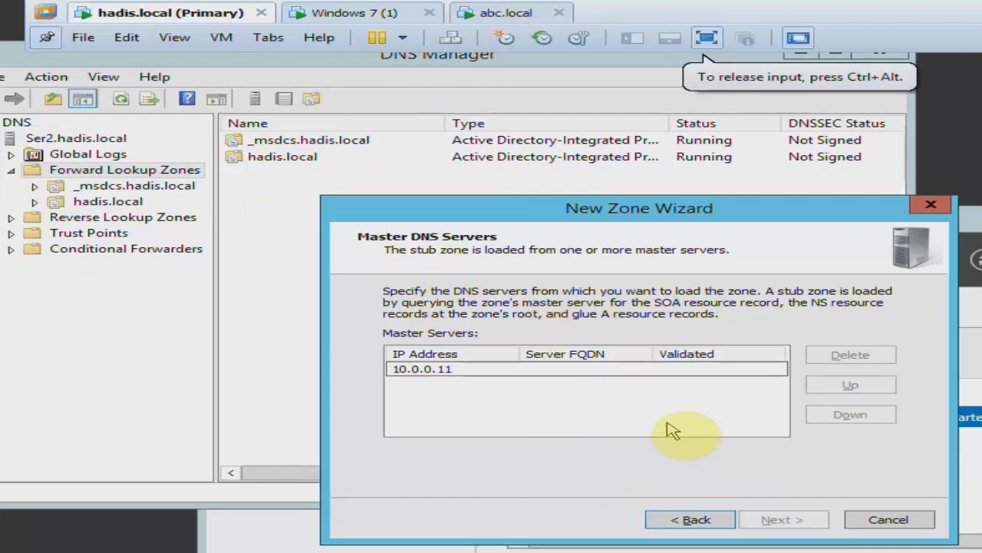
pyautogui.press('Return')
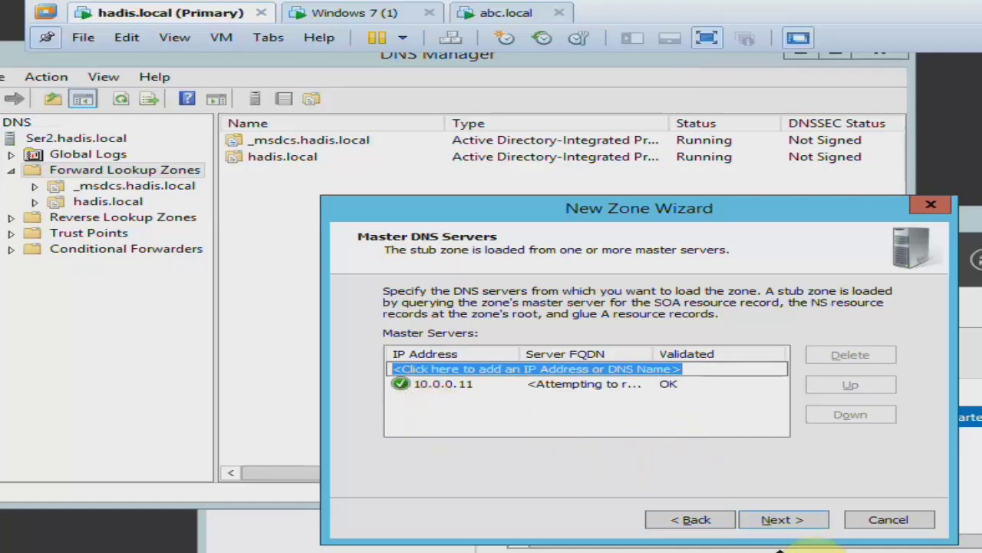
pyautogui.click(799, 526)
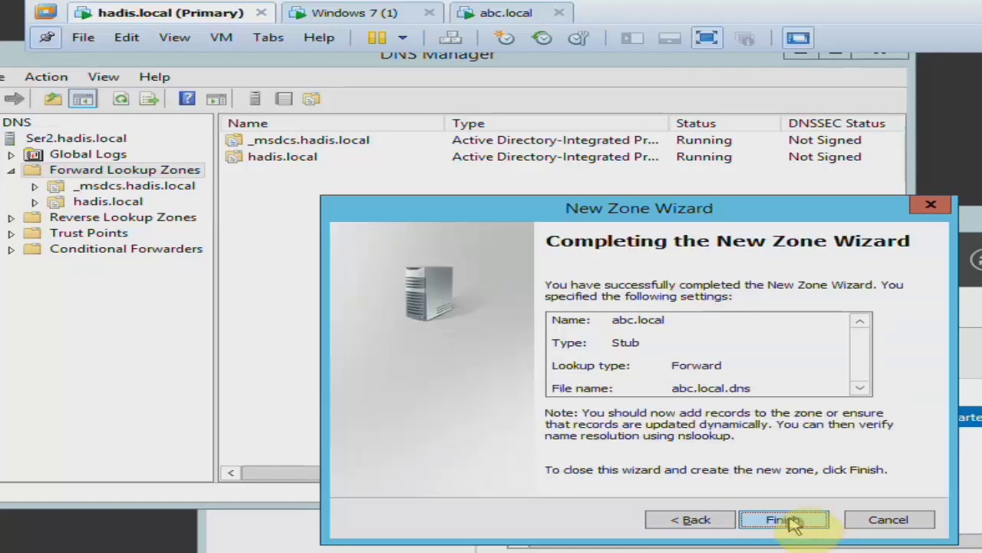
pyautogui.click(800, 521)
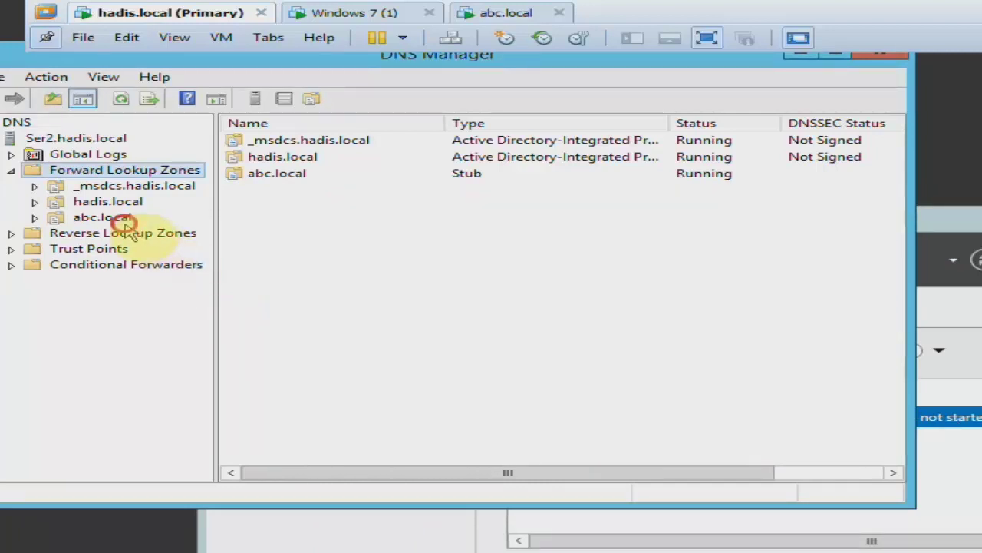
# Inspect the abc.local stub zone's SOA, NS and 10.0.0.11 records, then switch to the abc.local VM.
pyautogui.click(102, 218)
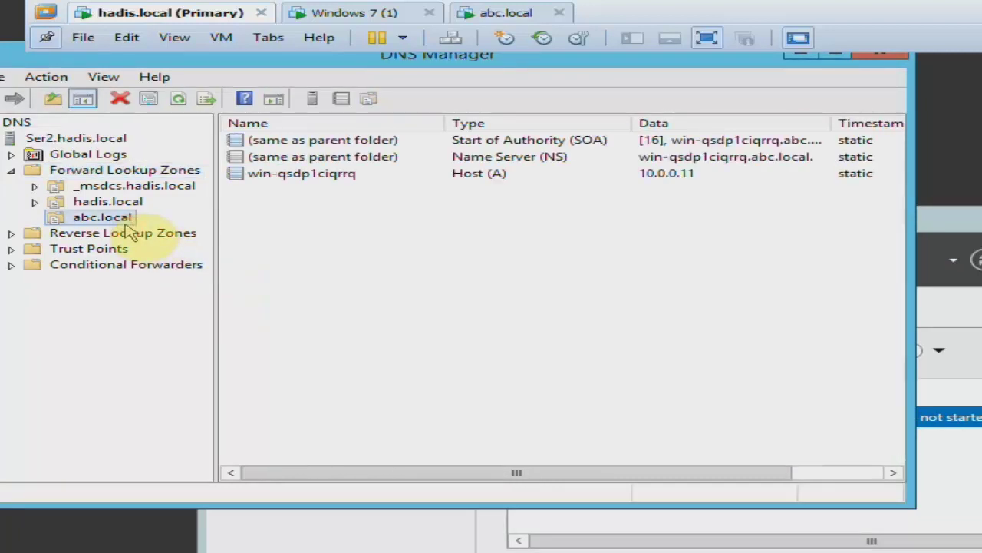
pyautogui.moveTo(912, 277); pyautogui.dragTo(981, 277)
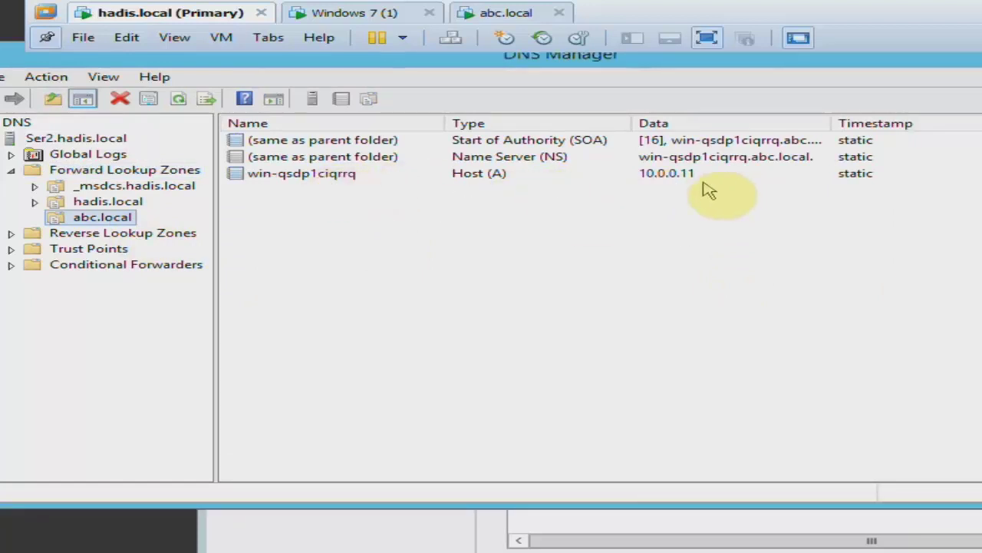
pyautogui.click(505, 13)
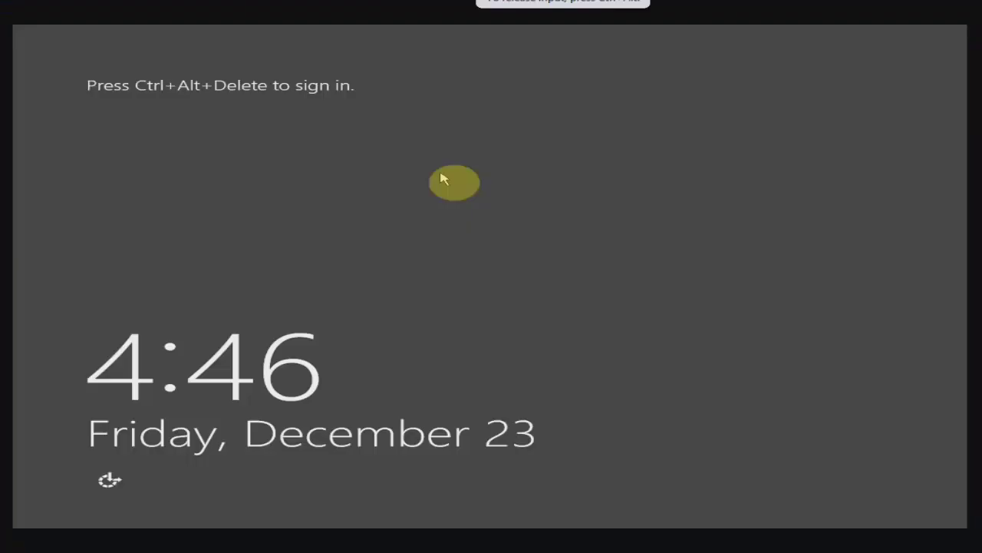
# Sign in to the abc.local server as ABC\Administrator and list DNS server 10.0.0.11 in Server Manager.
pyautogui.hotkey('ctrl', 'alt', 'Delete')
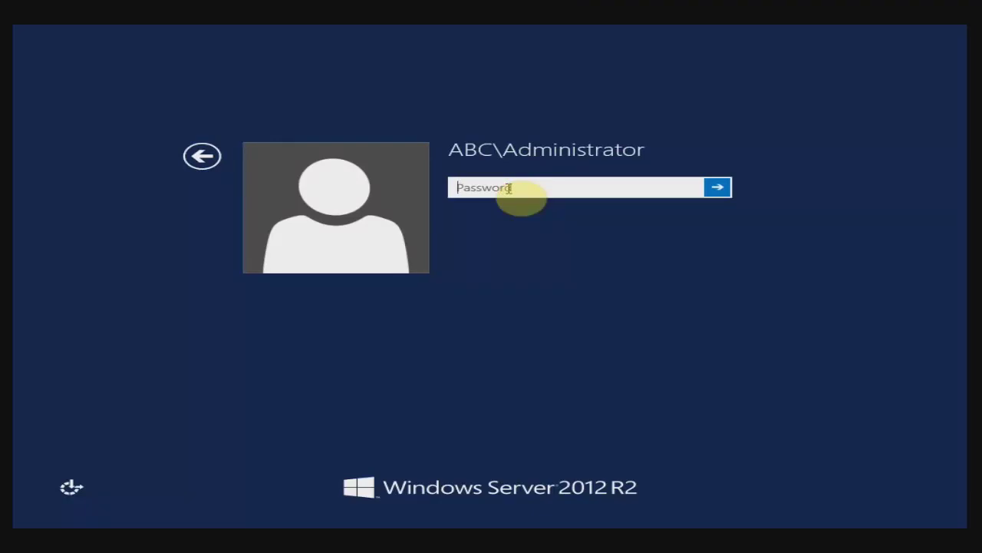
pyautogui.write('********')
pyautogui.press('Return')
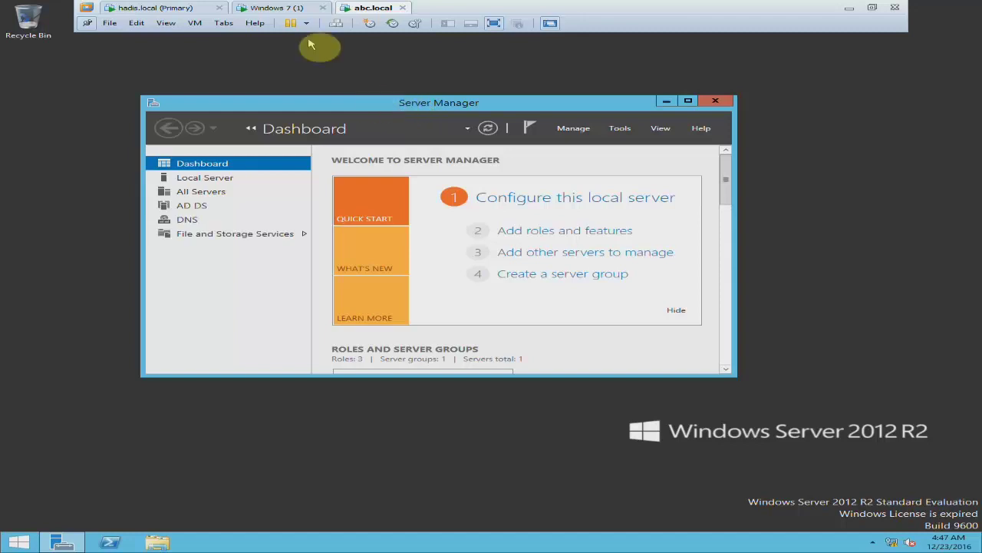
pyautogui.click(199, 219)
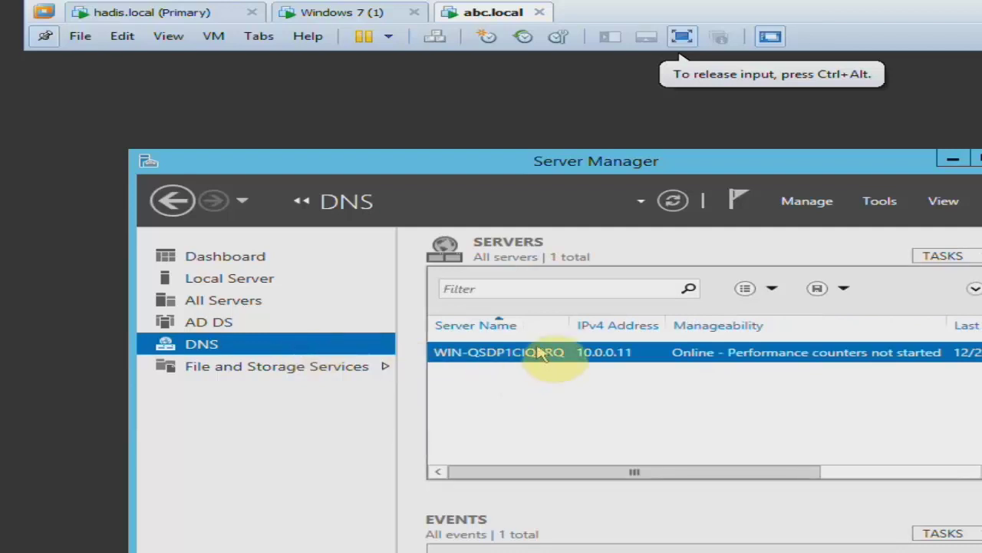
# Open DNS Manager for the abc.local server and expand its Forward Lookup Zones.
pyautogui.rightClick(567, 351)
pyautogui.click(566, 498)
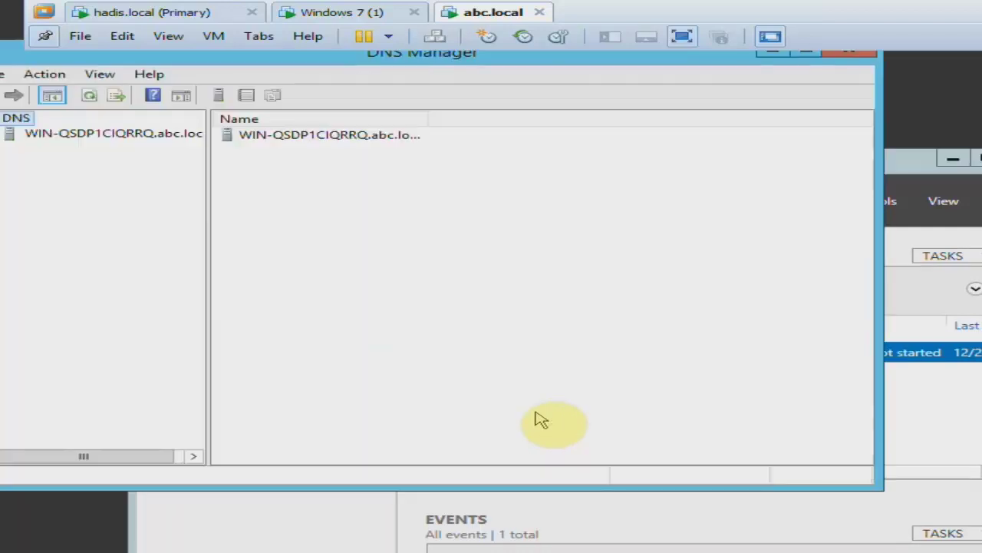
pyautogui.moveTo(43, 54); pyautogui.dragTo(134, 124)
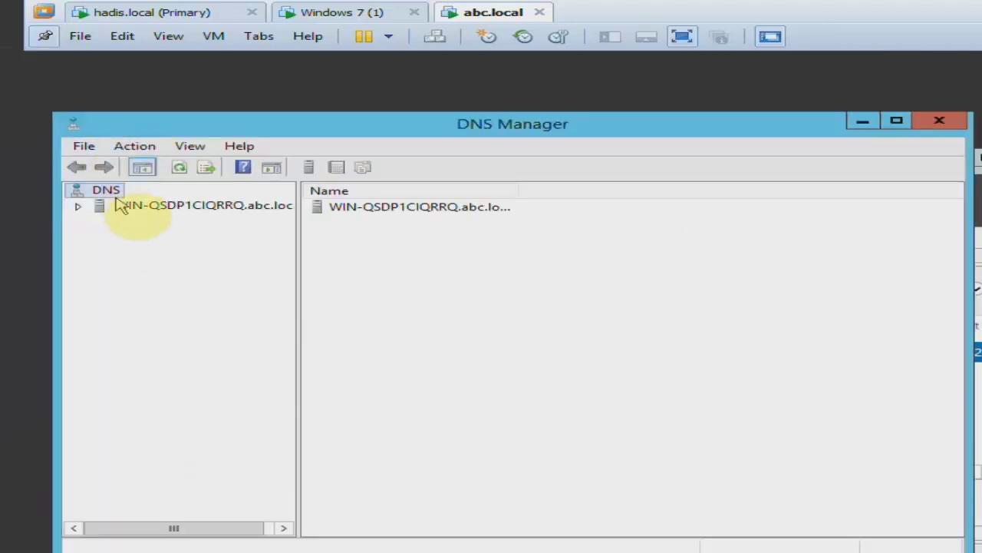
pyautogui.doubleClick(115, 206)
pyautogui.click(119, 238)
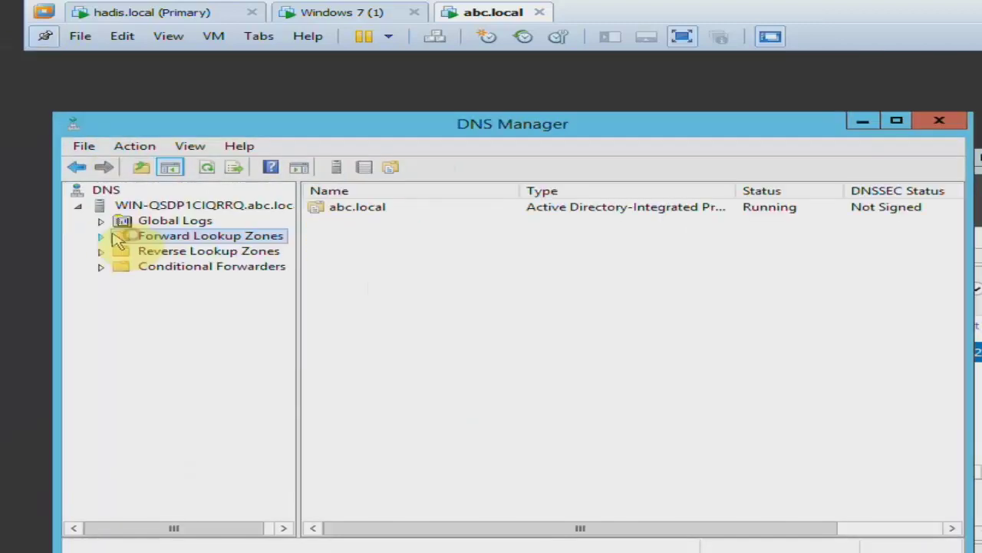
pyautogui.doubleClick(113, 237)
# Create a hadis.local stub zone, not stored in Active Directory, with master server 10.0.0.10.
pyautogui.rightClick(175, 238)
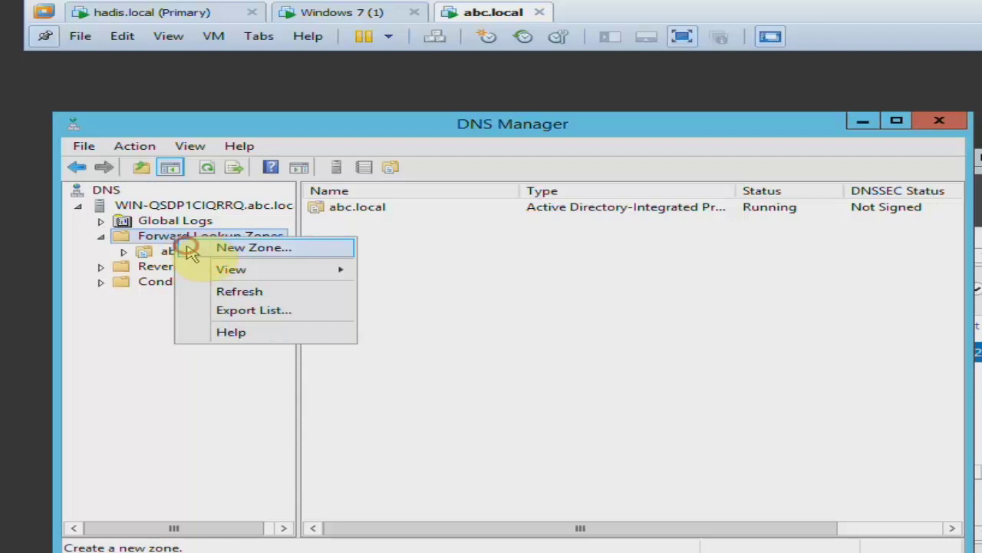
pyautogui.click(188, 249)
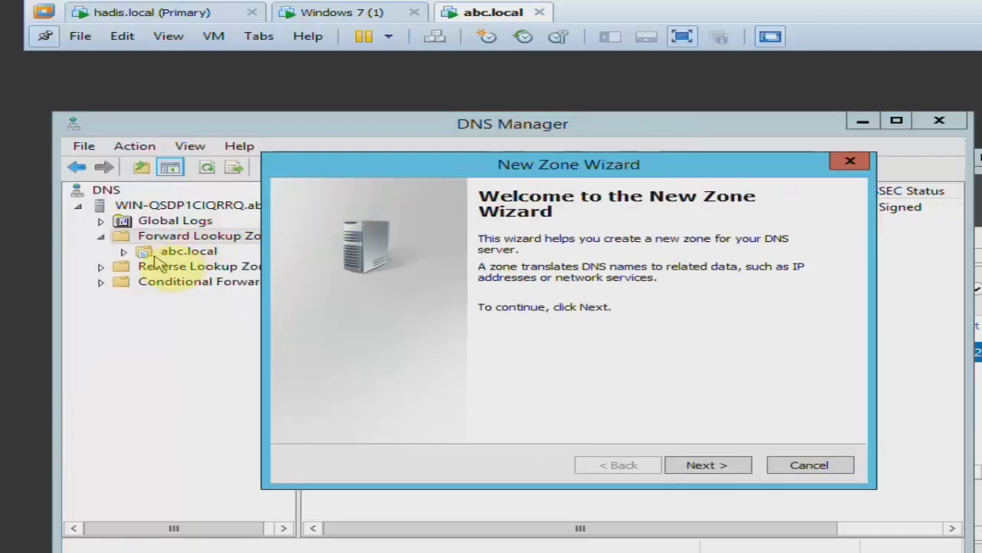
pyautogui.click(714, 467)
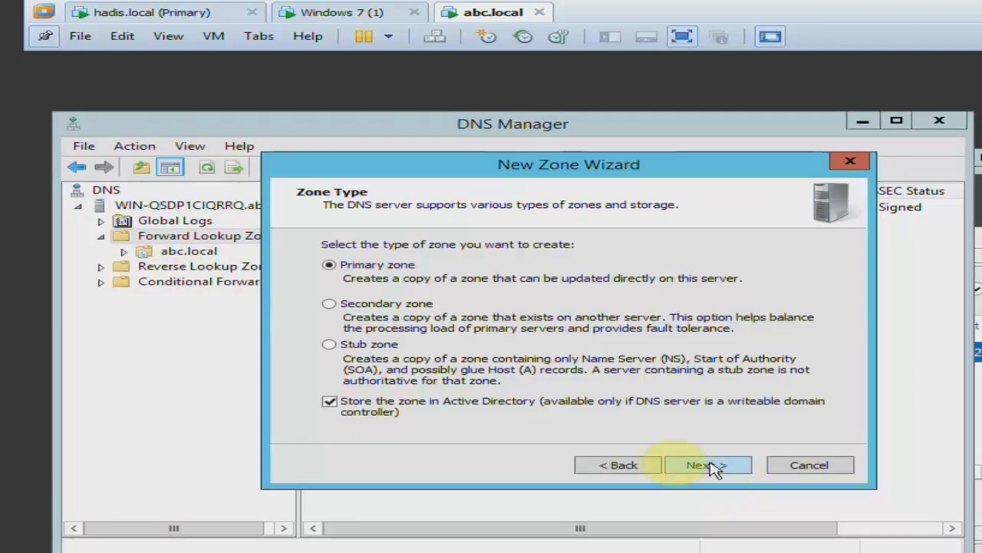
pyautogui.click(329, 344)
pyautogui.click(328, 400)
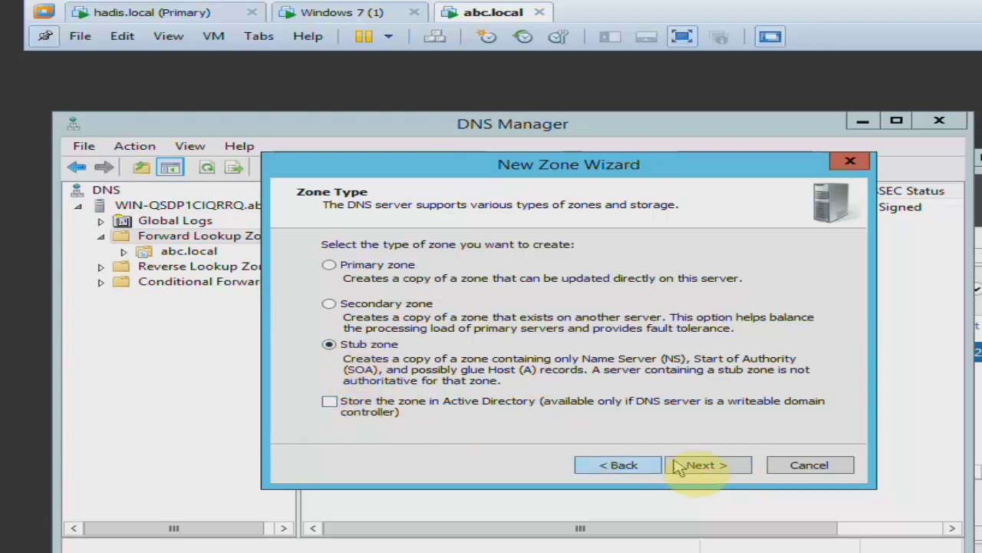
pyautogui.click(679, 470)
pyautogui.write('hadis.local')
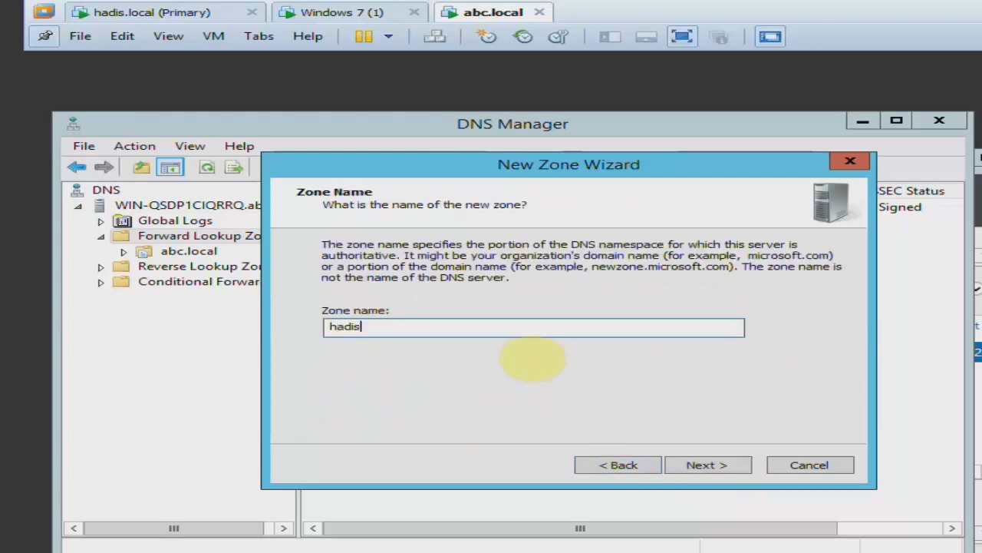
pyautogui.press('Return')
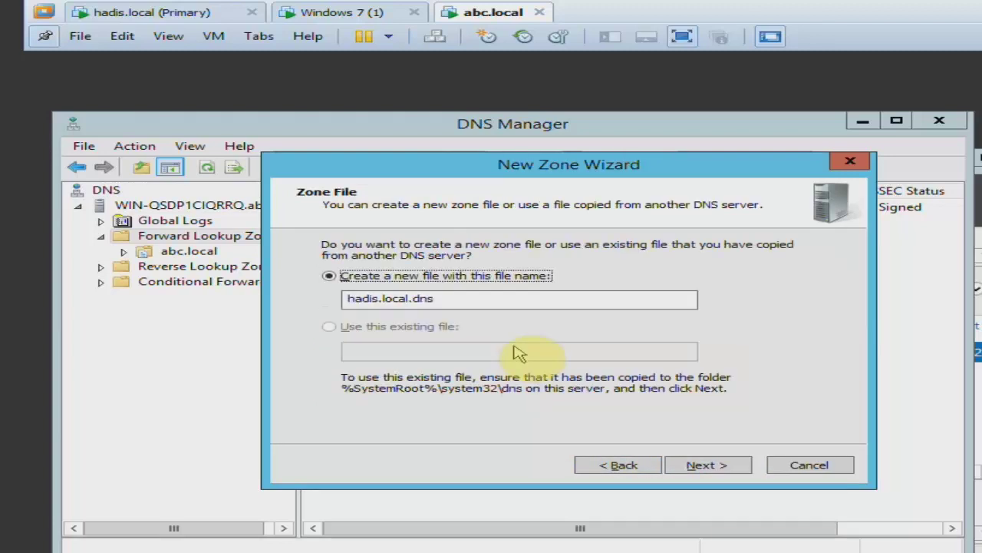
pyautogui.press('Return')
pyautogui.write('10.0.')
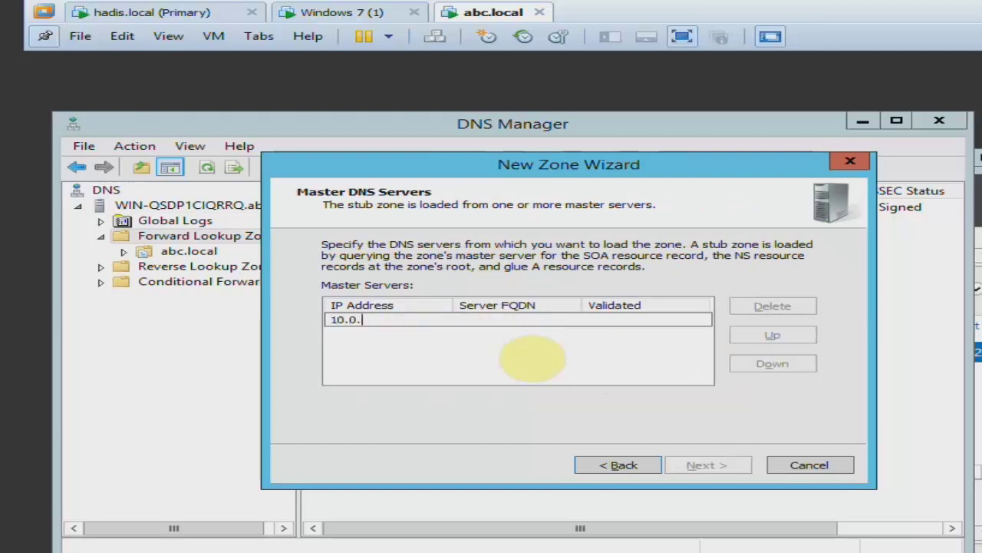
pyautogui.write('0.10')
pyautogui.press('Return')
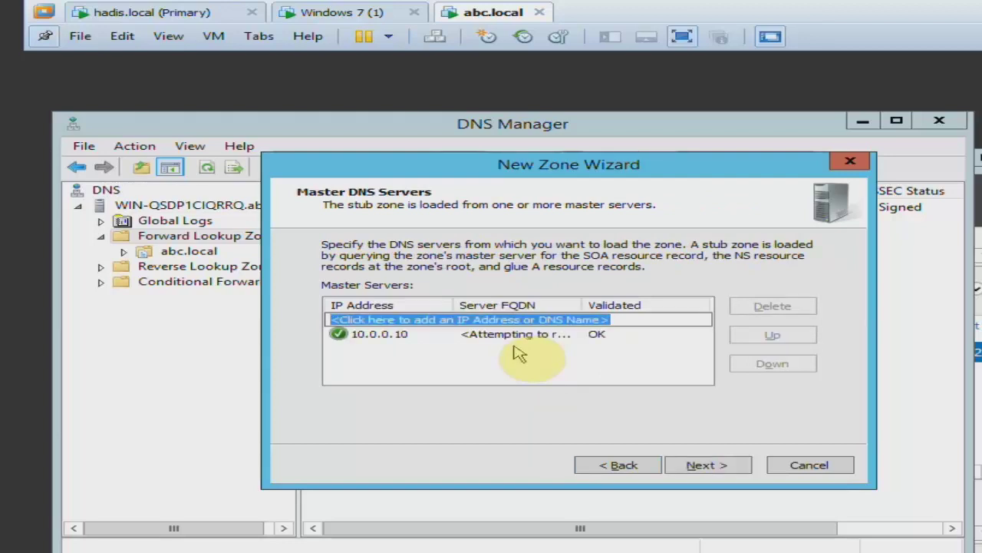
pyautogui.click(723, 468)
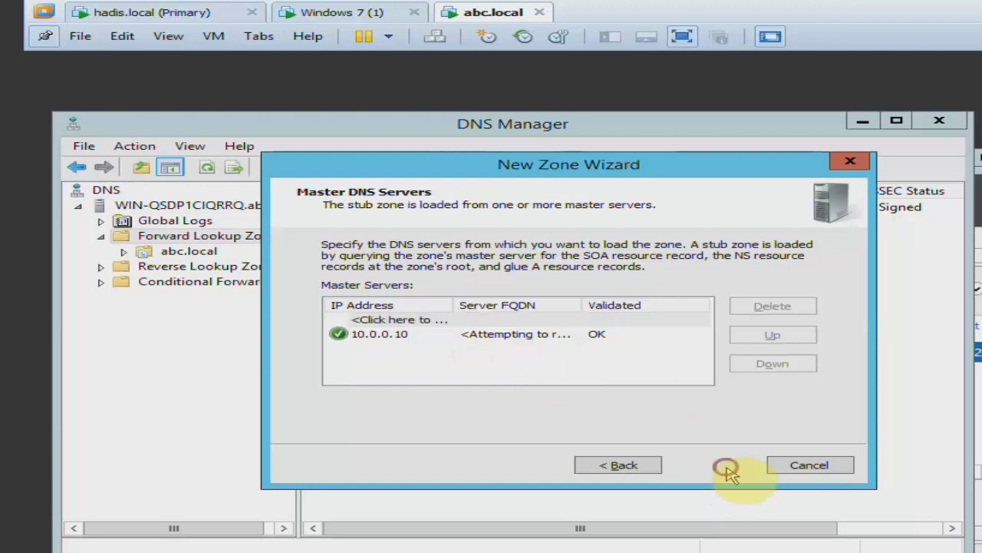
pyautogui.click(729, 465)
pyautogui.click(173, 251)
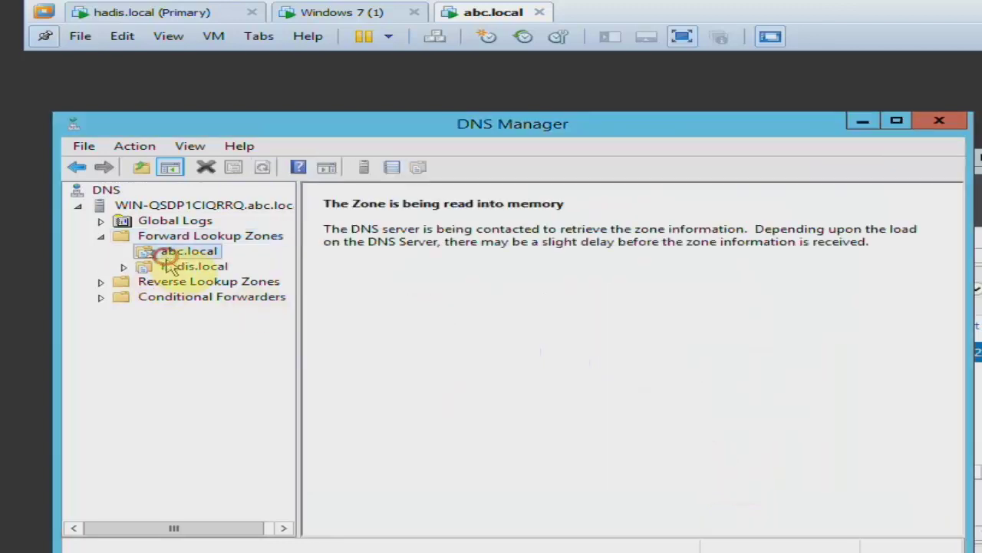
pyautogui.click(177, 269)
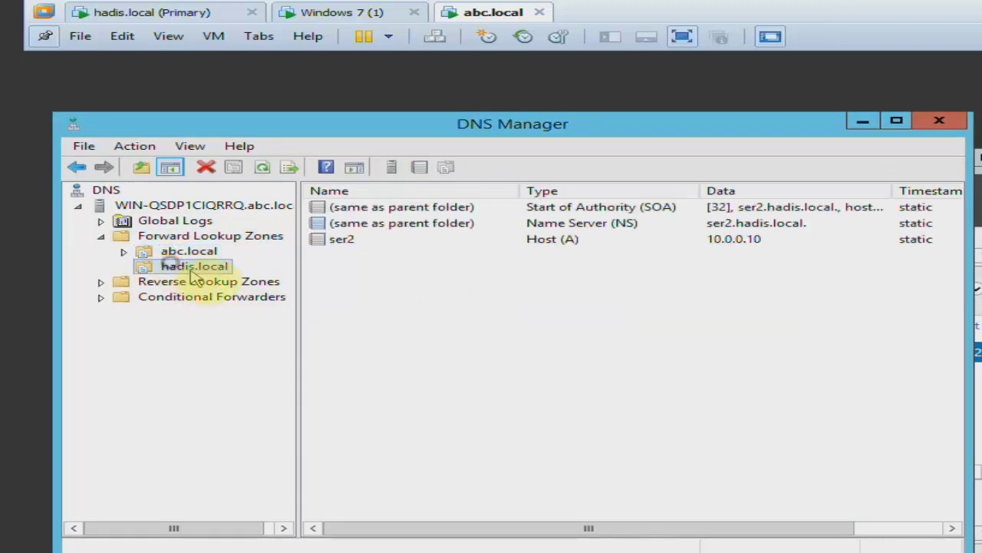
pyautogui.click(764, 244)
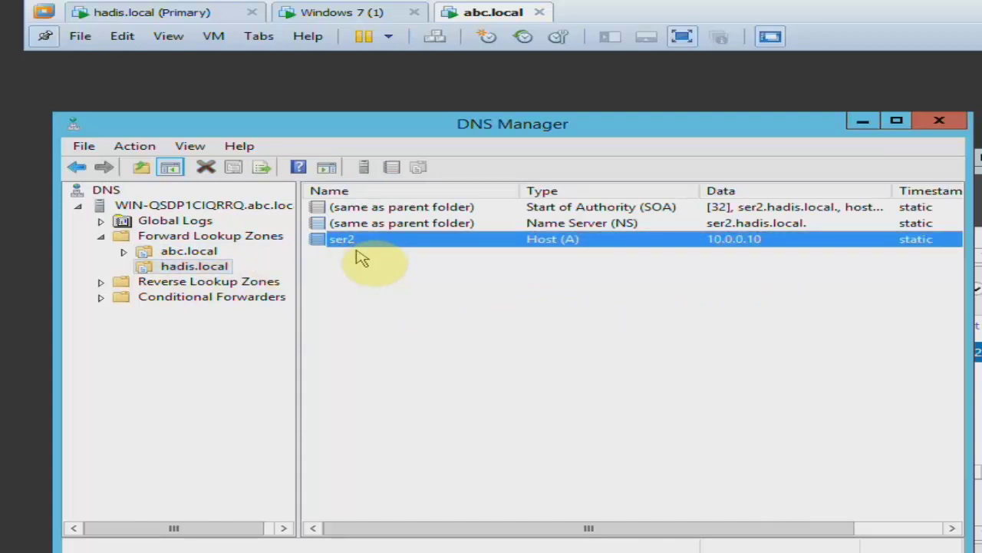
pyautogui.rightClick(496, 268)
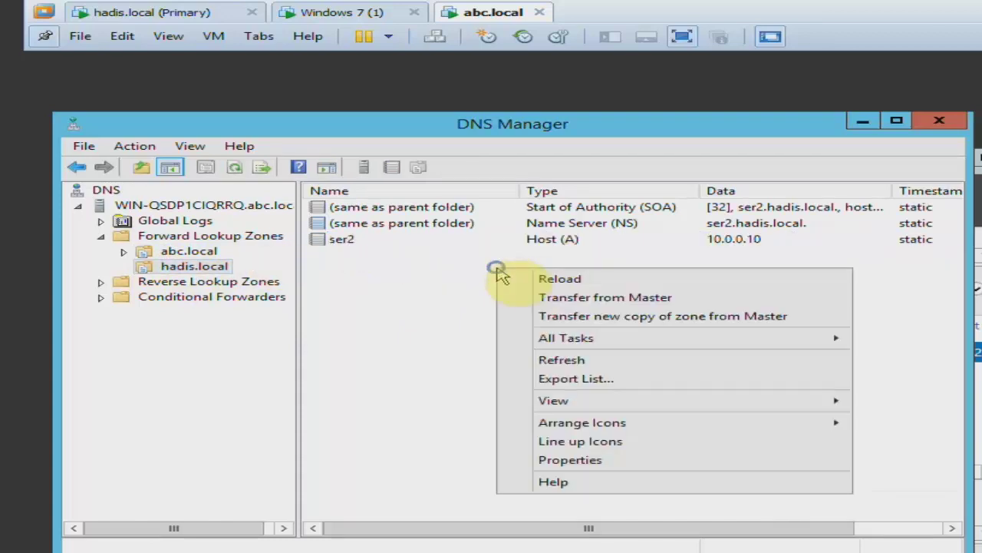
pyautogui.click(484, 281)
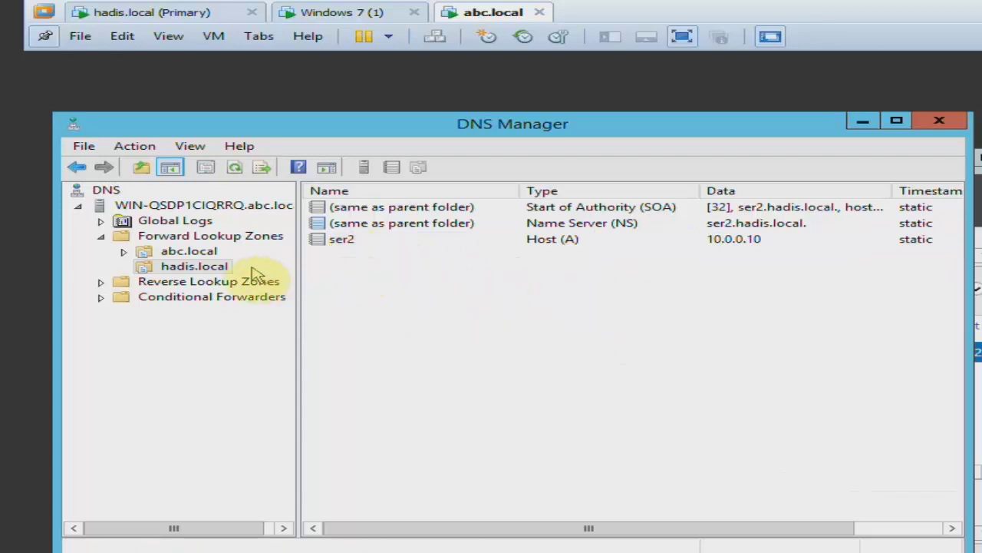
pyautogui.click(215, 269)
pyautogui.rightClick(408, 281)
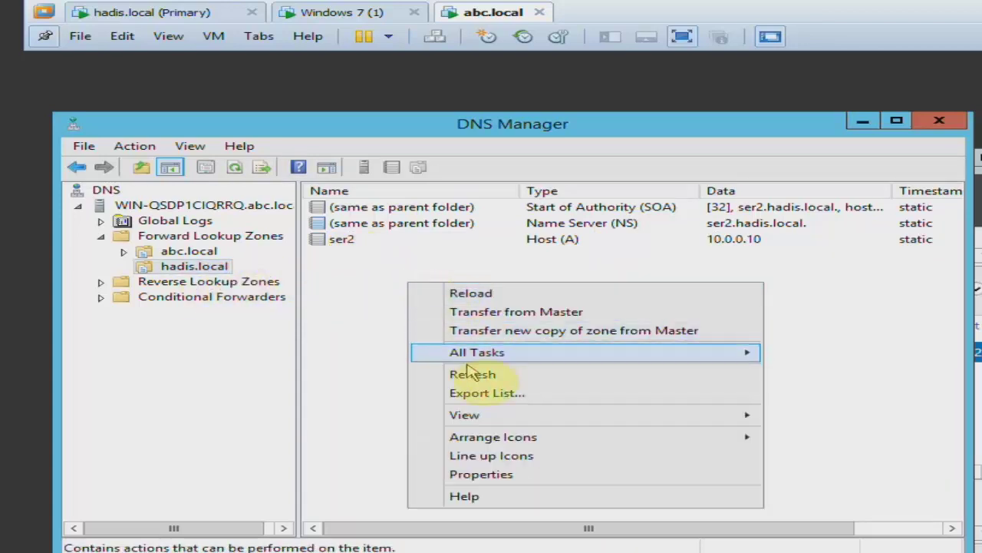
pyautogui.click(377, 292)
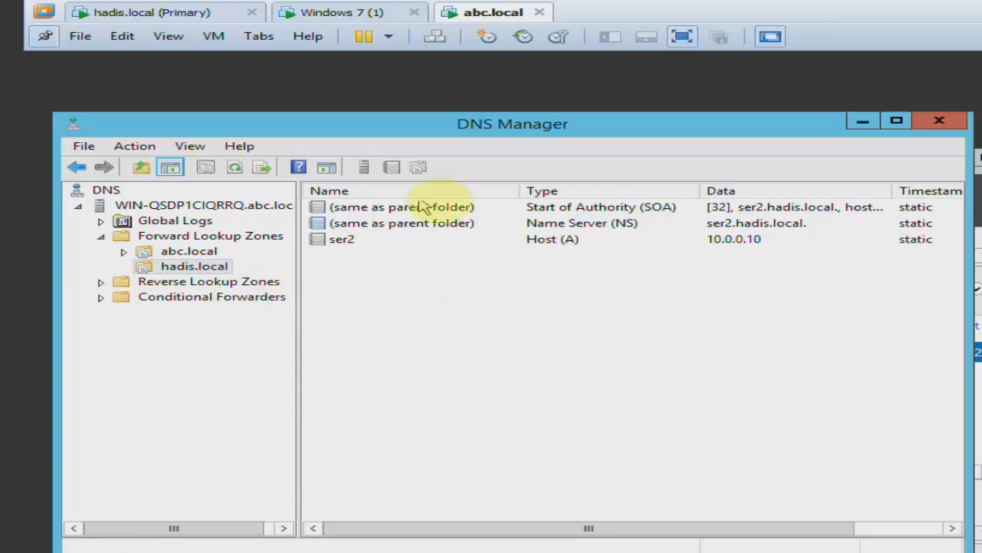
pyautogui.moveTo(472, 103); pyautogui.dragTo(547, 287)
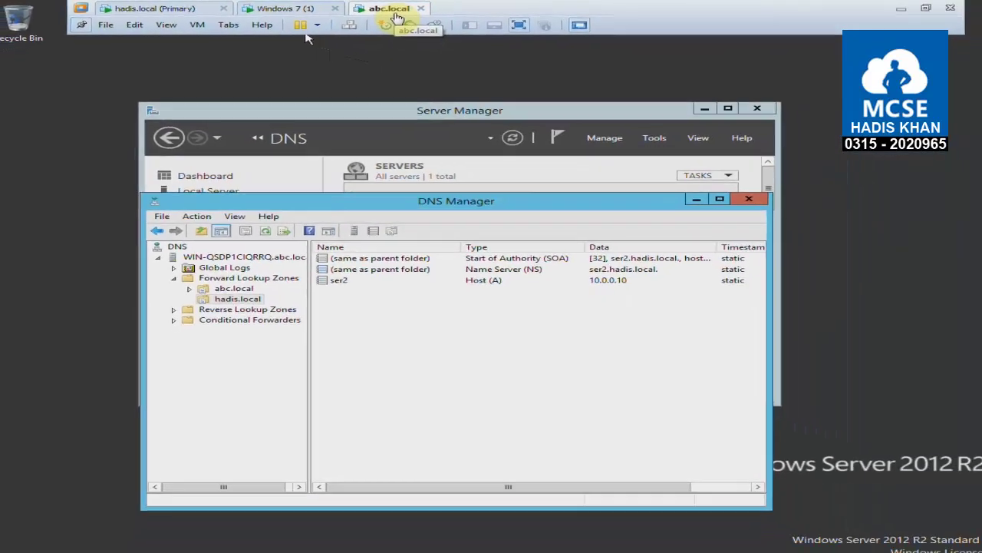
# Run 'netdom query fsmo' in a command prompt on abc.local, then switch to the hadis.local server.
pyautogui.moveTo(414, 189); pyautogui.dragTo(412, 180)
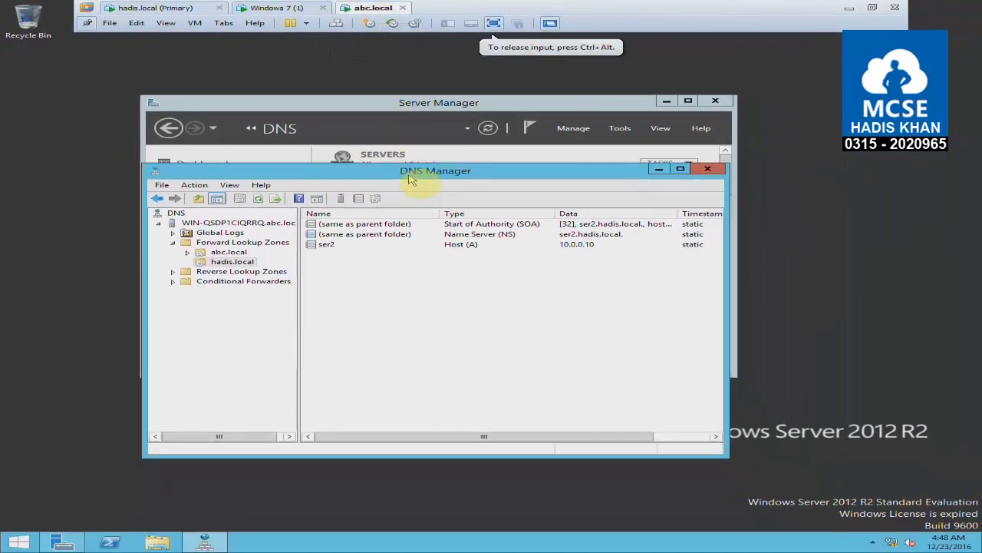
pyautogui.press('super+r')
pyautogui.write('cmd')
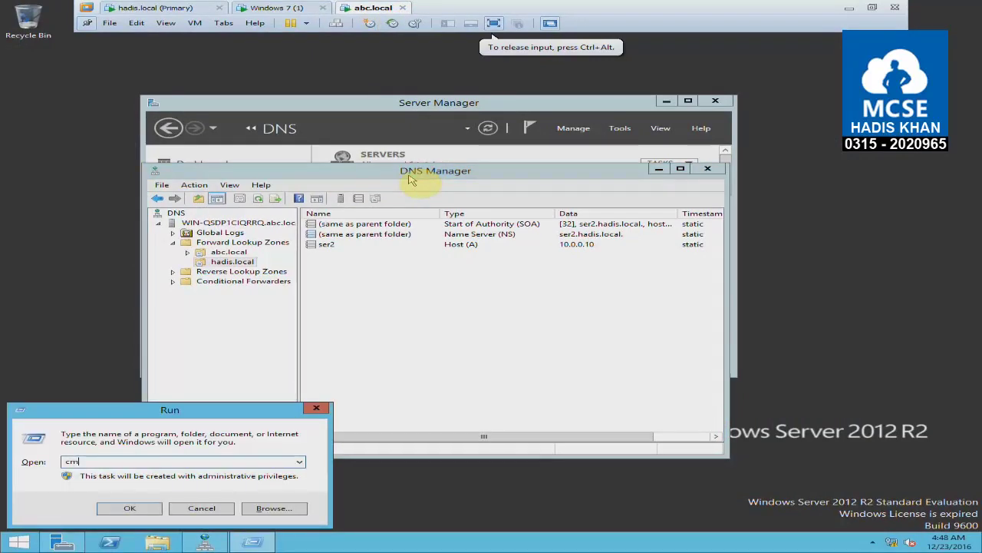
pyautogui.press('Return')
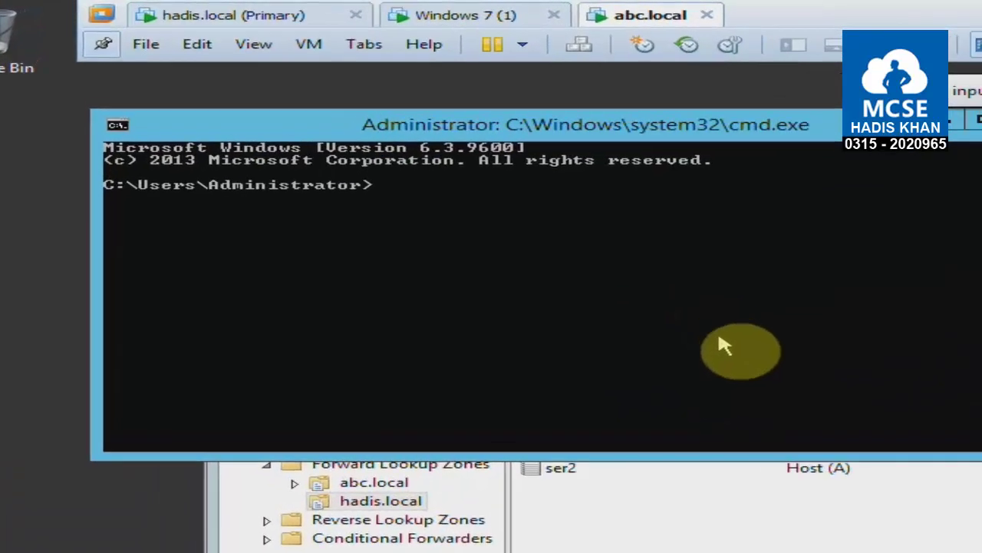
pyautogui.write('ner')
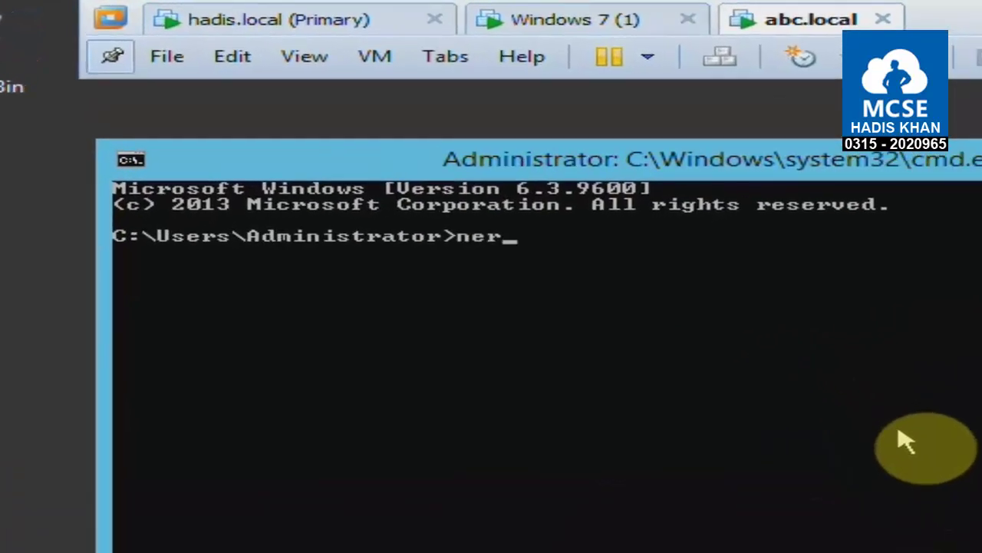
pyautogui.press('BackSpace')
pyautogui.write('tdom query fsmo')
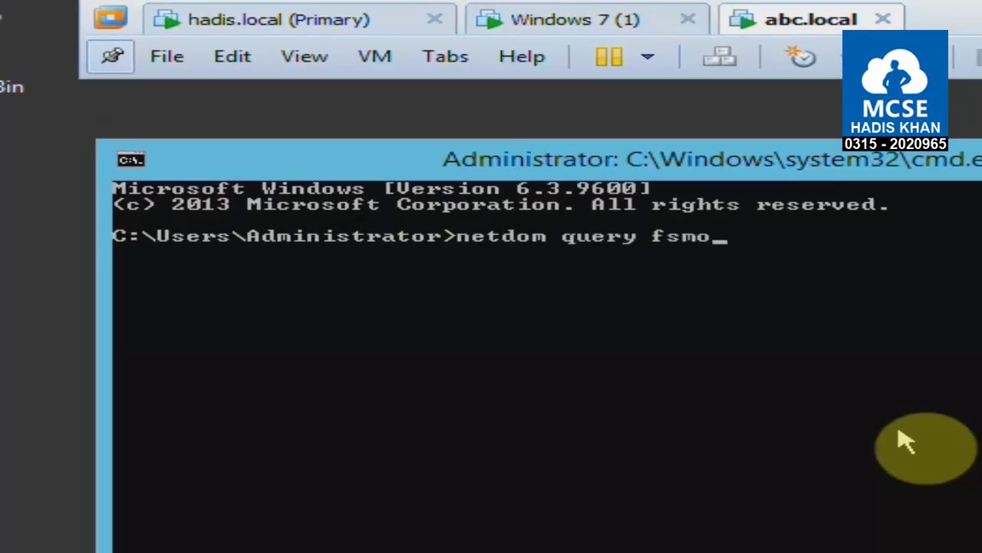
pyautogui.press('Return')
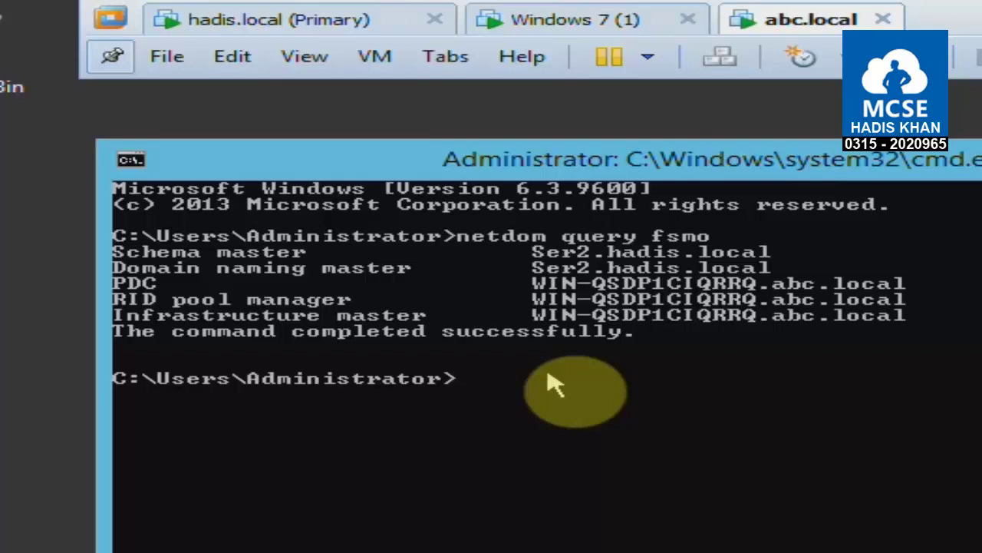
pyautogui.click(352, 33)
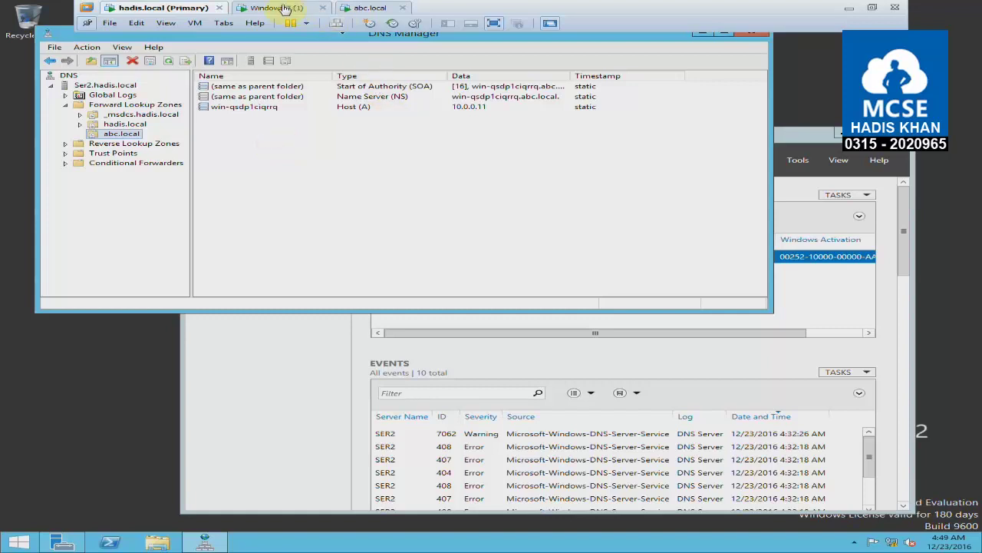
# Return to the abc.local server, minimize the command prompt and close DNS Manager.
pyautogui.click(370, 8)
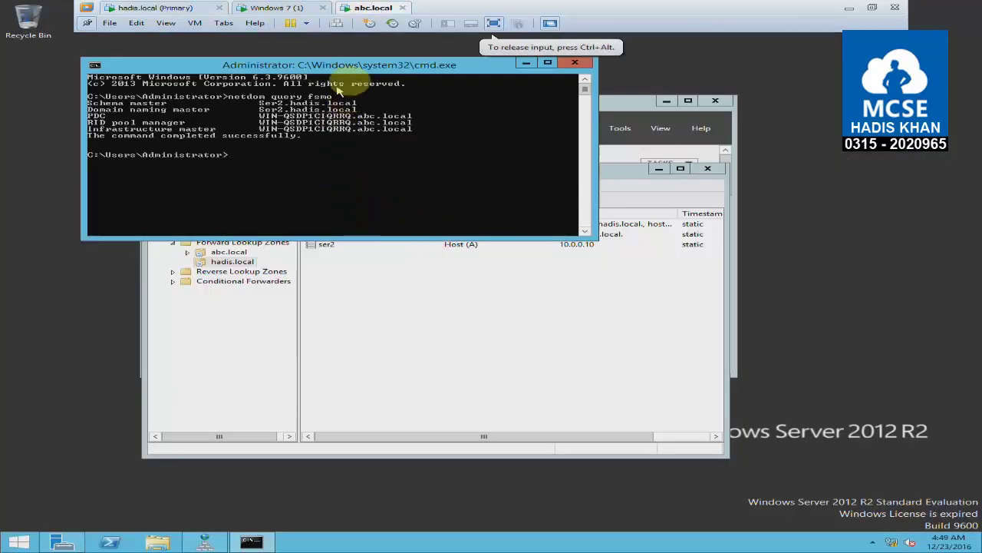
pyautogui.moveTo(346, 68); pyautogui.dragTo(299, 89)
pyautogui.click(482, 85)
pyautogui.click(282, 8)
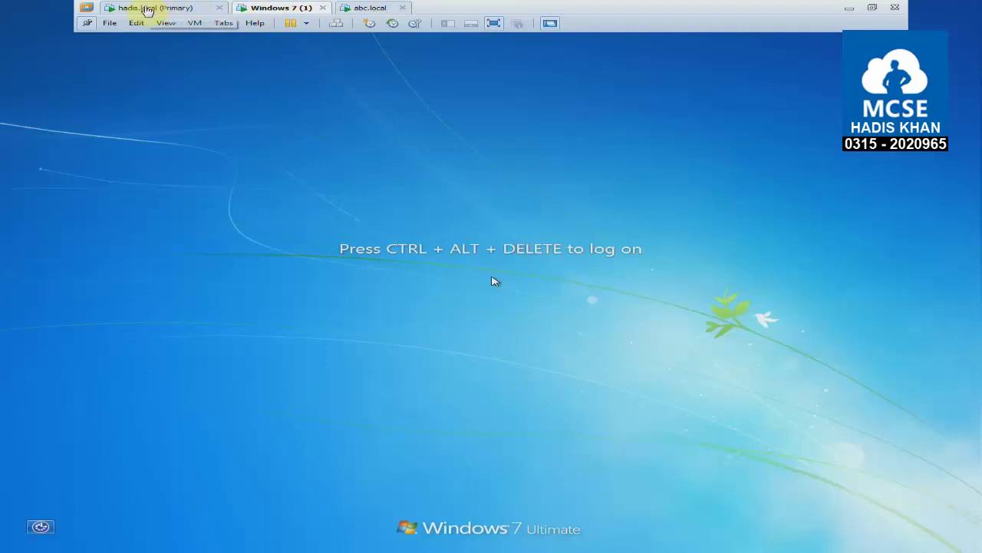
pyautogui.click(365, 8)
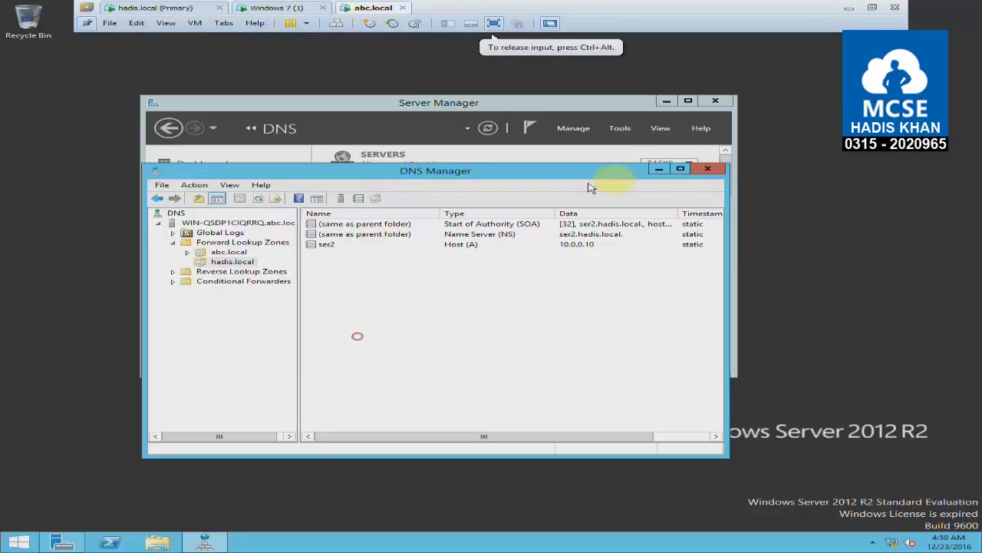
pyautogui.click(706, 170)
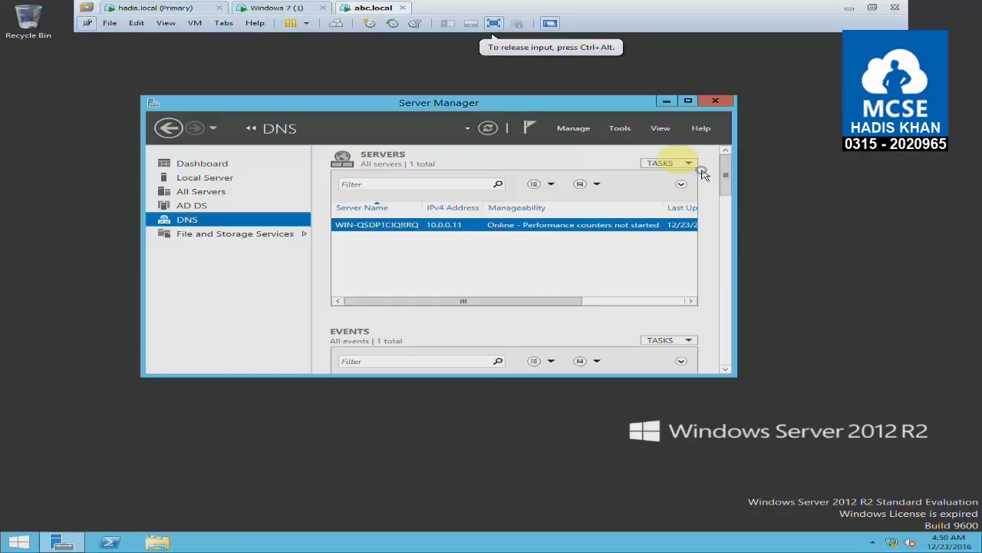
# Open the abc.local Users container in Active Directory Users and Computers.
pyautogui.click(620, 129)
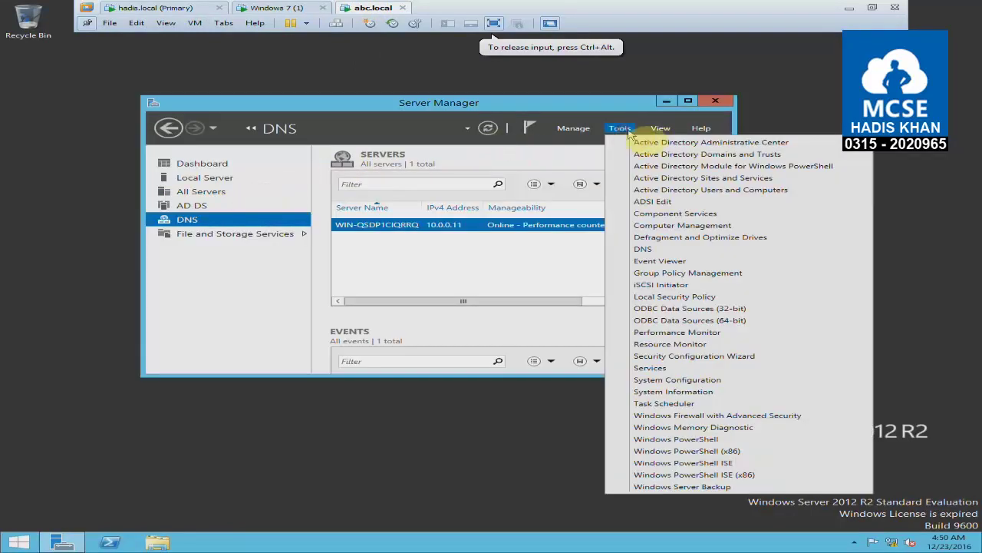
pyautogui.click(787, 193)
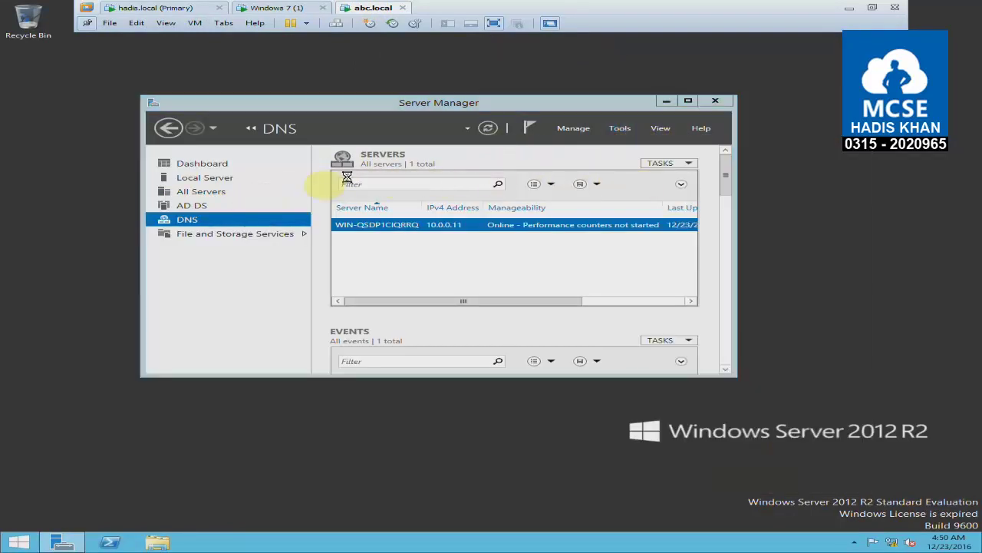
pyautogui.click(115, 119)
pyautogui.click(85, 118)
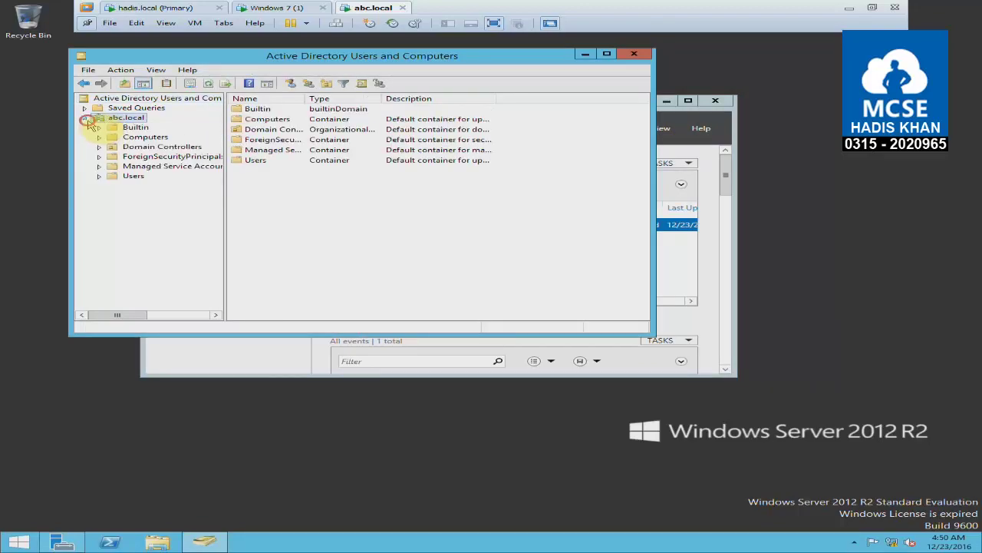
pyautogui.click(132, 176)
# Create a new user with the user's first name and logon name, a password, no forced change at next logon, and one more password option.
pyautogui.click(290, 83)
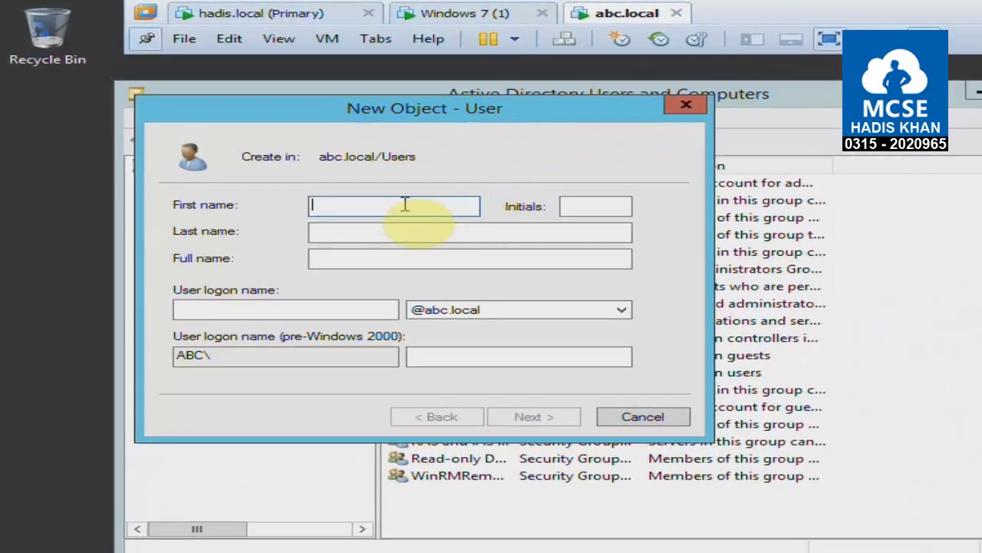
pyautogui.click(403, 207)
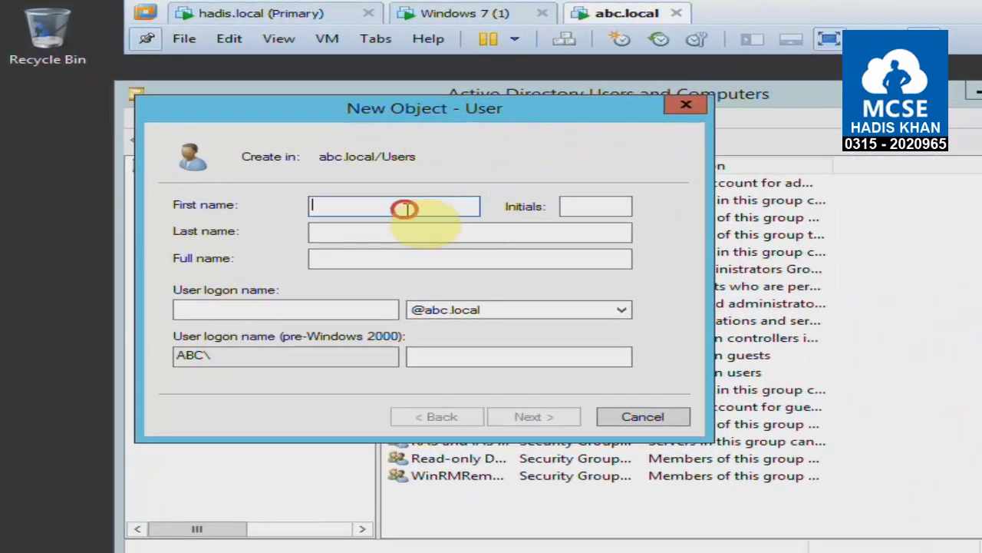
pyautogui.write('Ronak')
pyautogui.press('Tab')
pyautogui.press('Tab')
pyautogui.press('Tab')
pyautogui.press('Tab')
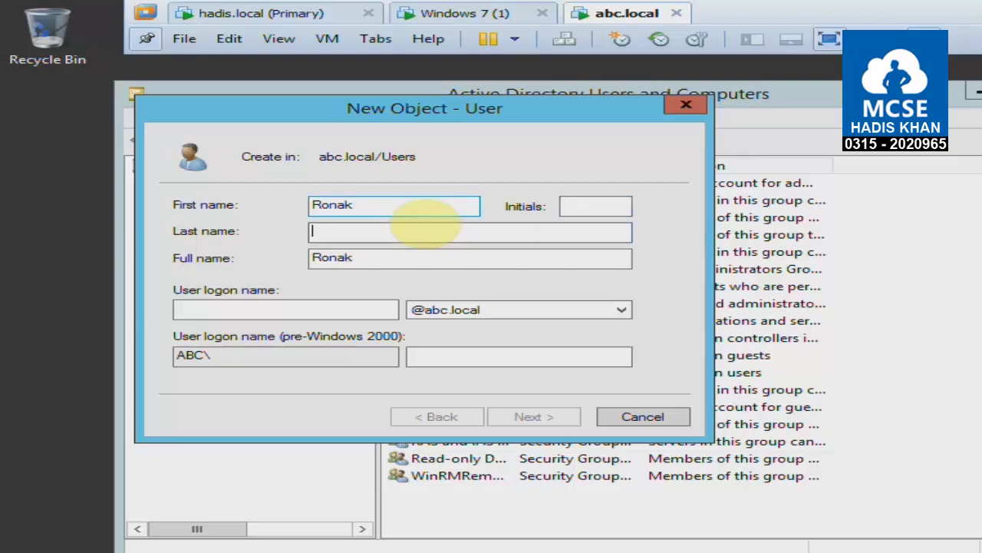
pyautogui.write('Ronak')
pyautogui.press('Return')
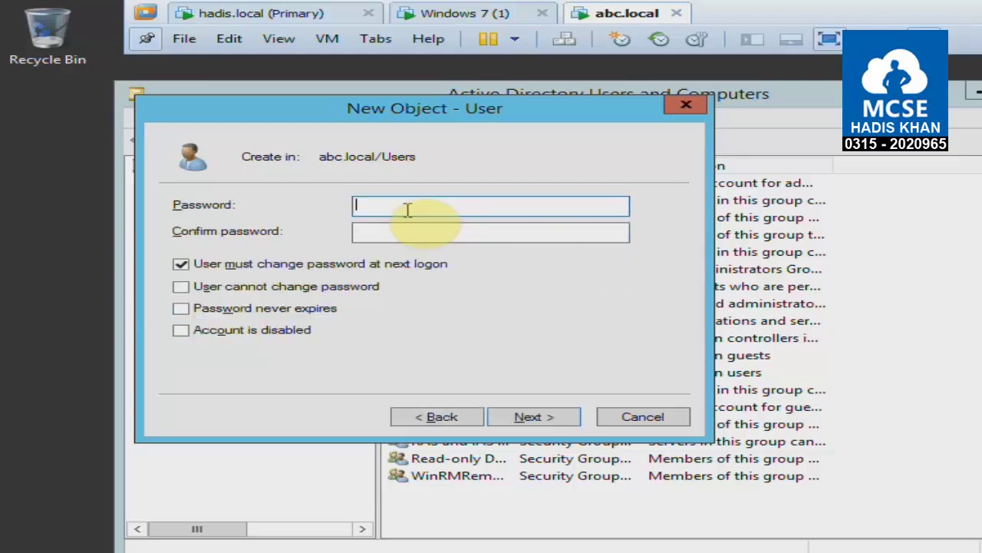
pyautogui.write('•••••••')
pyautogui.press('Tab')
pyautogui.write('•••••••')
pyautogui.press('Tab')
pyautogui.press('space')
pyautogui.press('Tab')
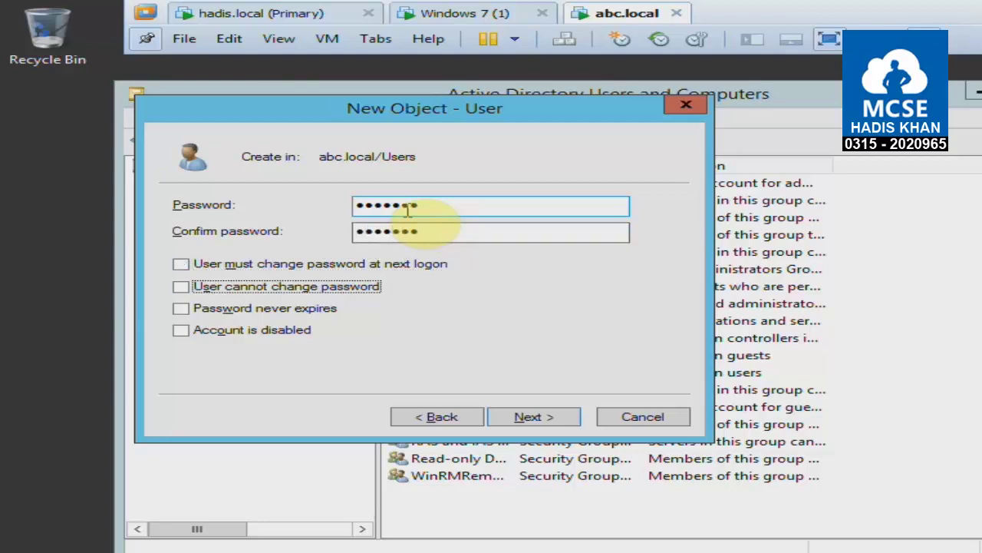
pyautogui.press('space')
pyautogui.press('Tab')
pyautogui.press('space')
pyautogui.press('Return')
pyautogui.press('Return')
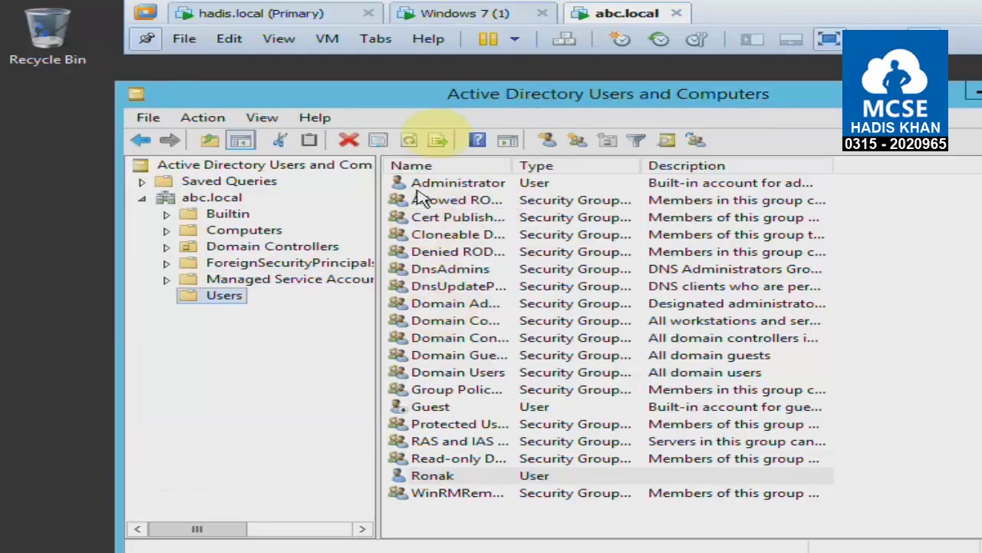
# On the Windows 7 client, log on as Other User with the new user's abc.local account and password.
pyautogui.click(434, 14)
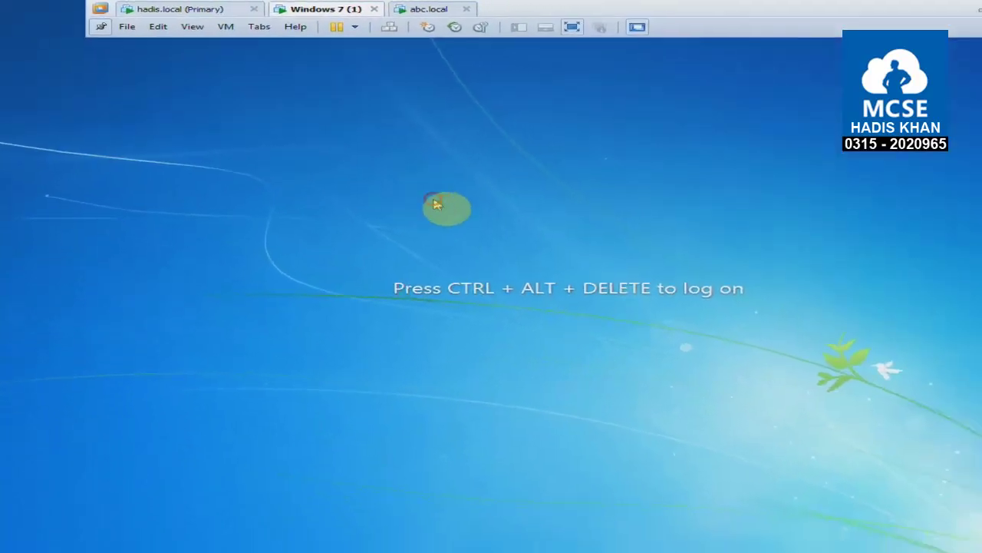
pyautogui.press('ctrl+alt+Insert')
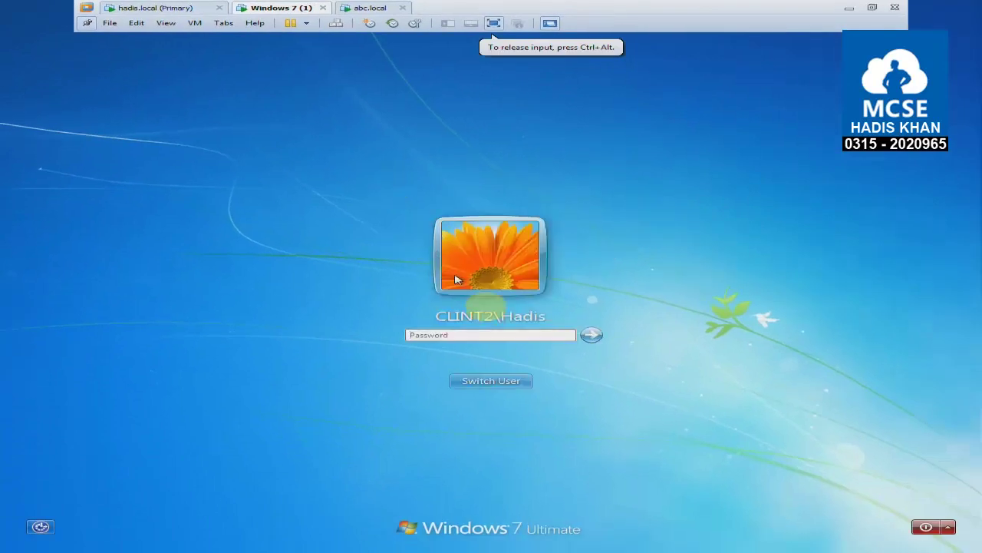
pyautogui.click(511, 381)
pyautogui.click(559, 309)
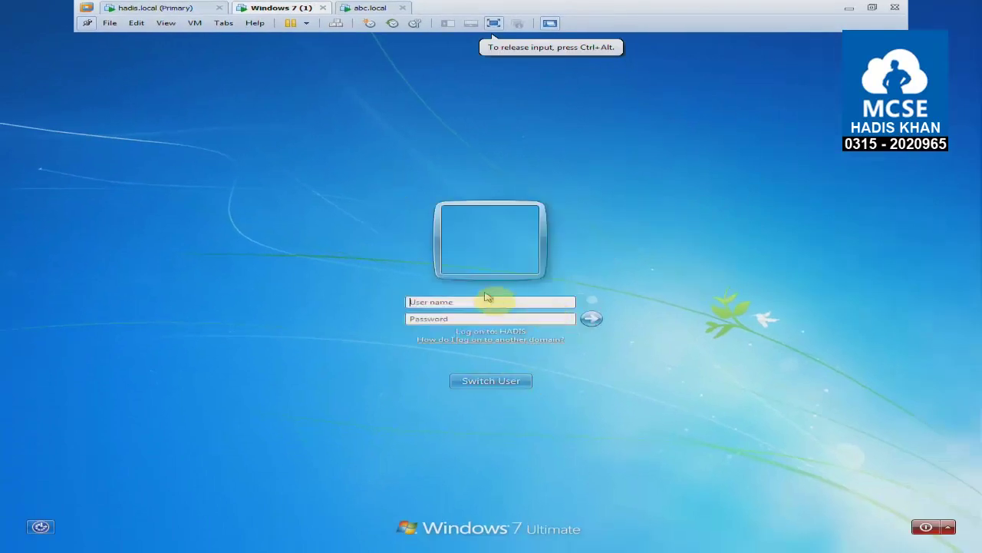
pyautogui.write('ro')
pyautogui.write('nak')
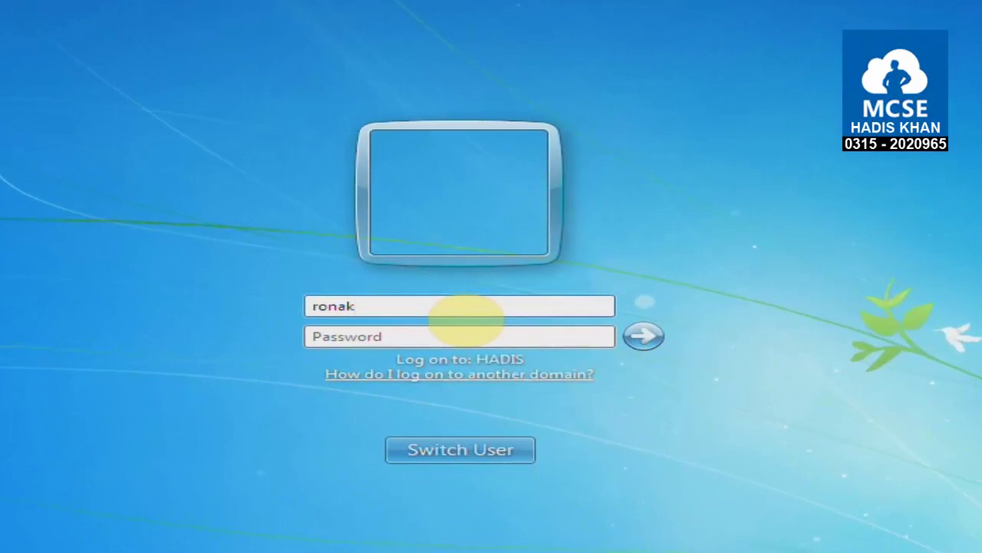
pyautogui.write('@abc.local')
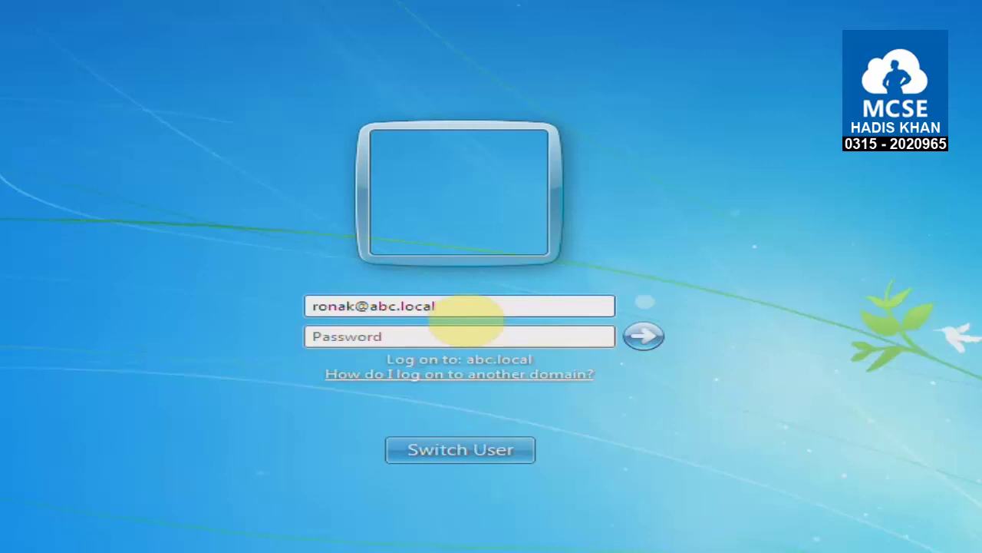
pyautogui.press('Tab')
pyautogui.write('********')
pyautogui.press('Return')
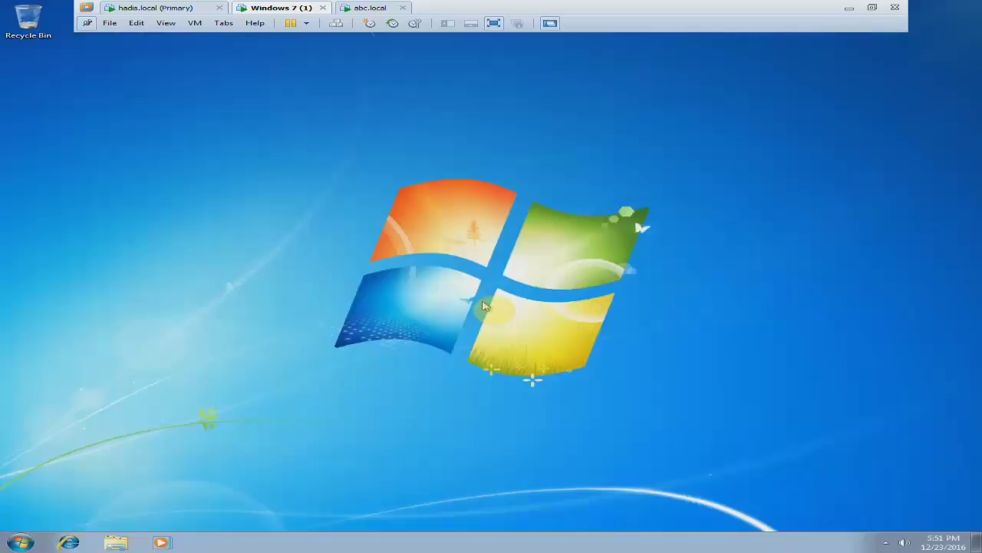
# Check the logged-on user in the Start menu, then return to the abc.local server.
pyautogui.click(29, 541)
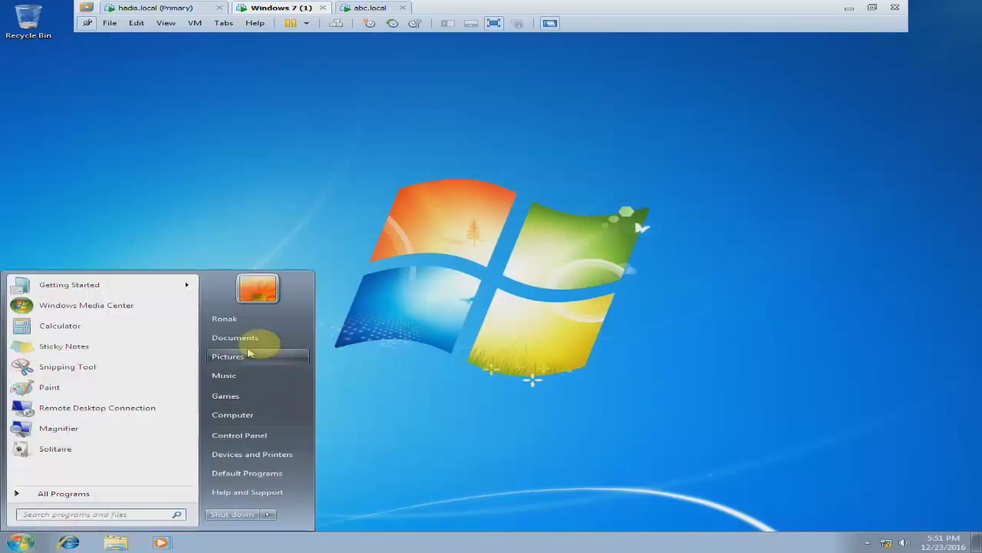
pyautogui.click(455, 368)
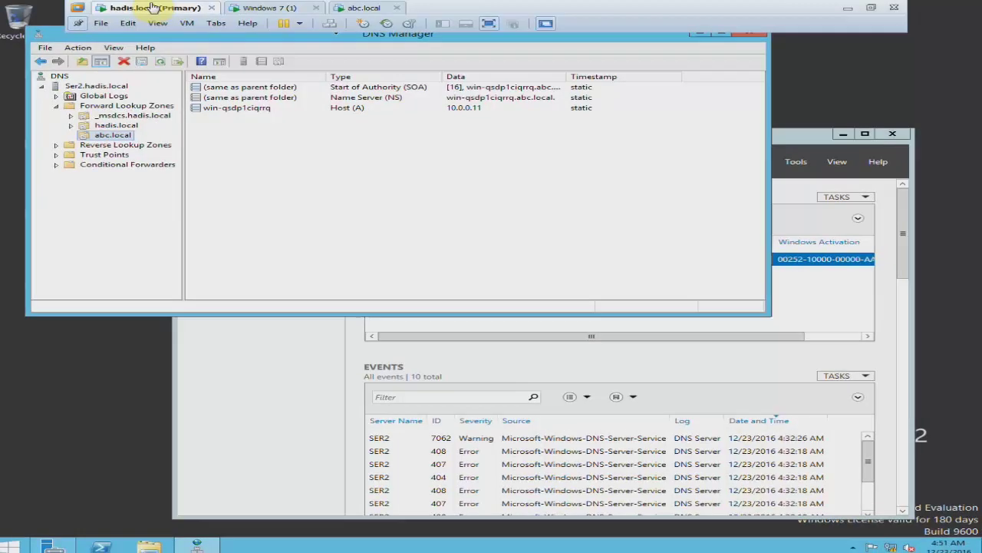
pyautogui.click(364, 8)
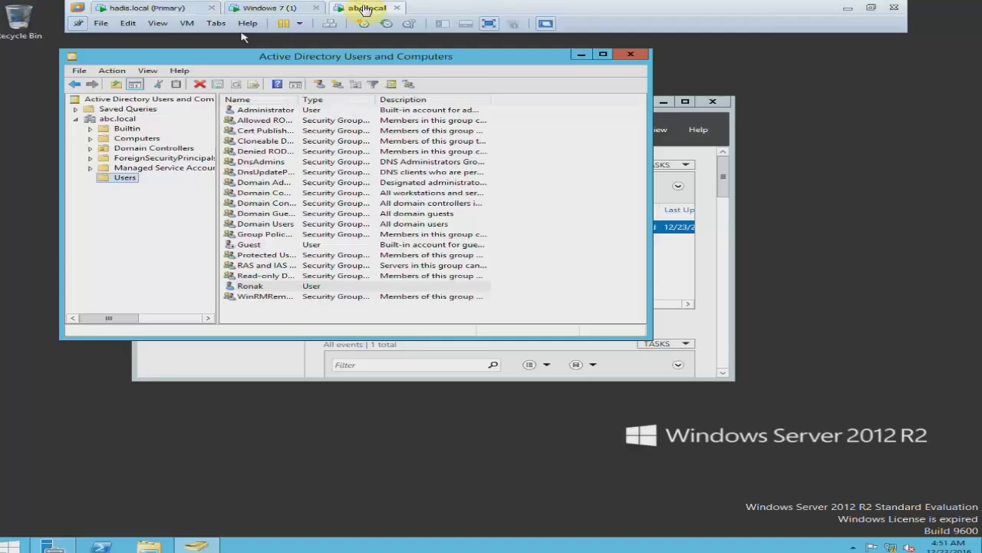